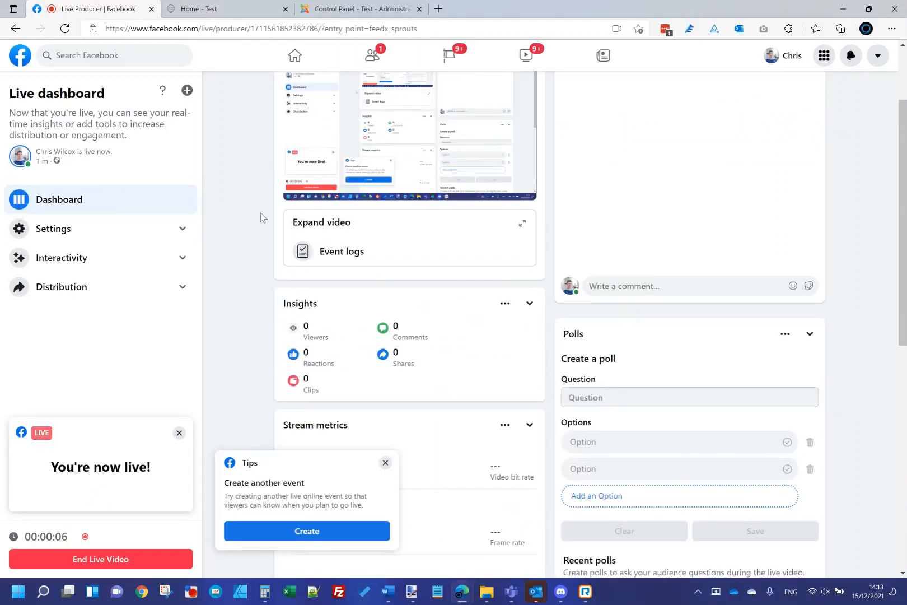
Dismiss the tips notice and search the web in a new tab for "joomshaper pagebuilder interactions", opening the Introducing Interactions result.
click(385, 462)
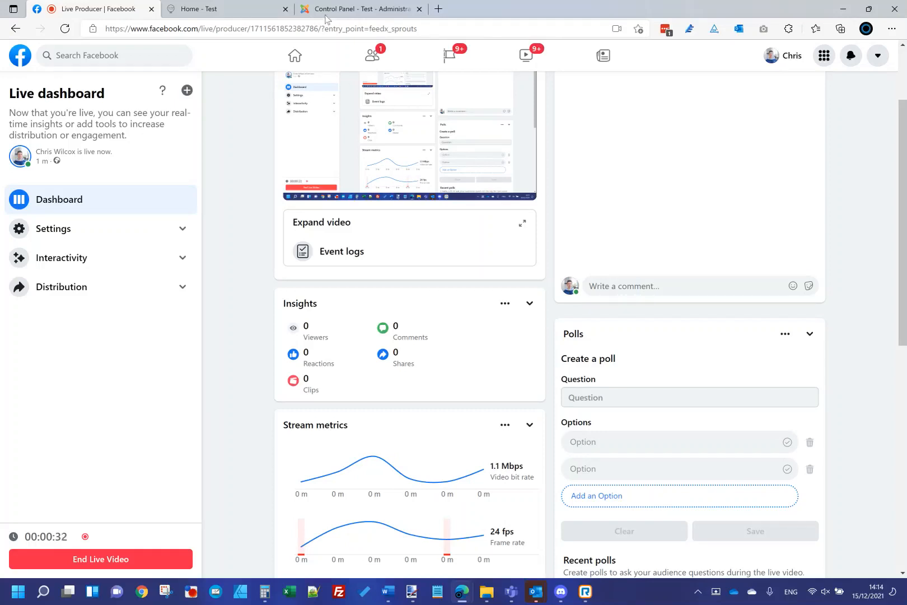
click(438, 9)
text(j)
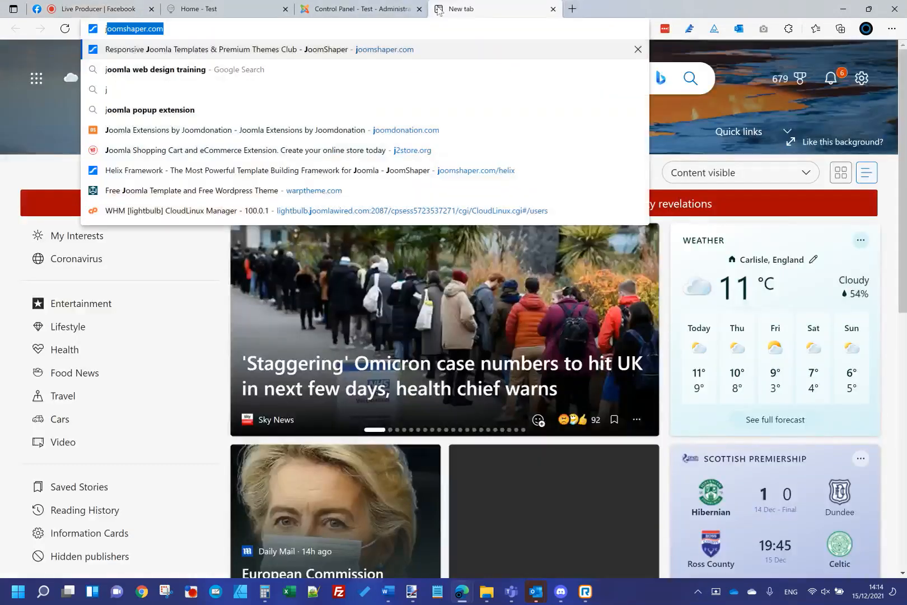
text(oomshaper)
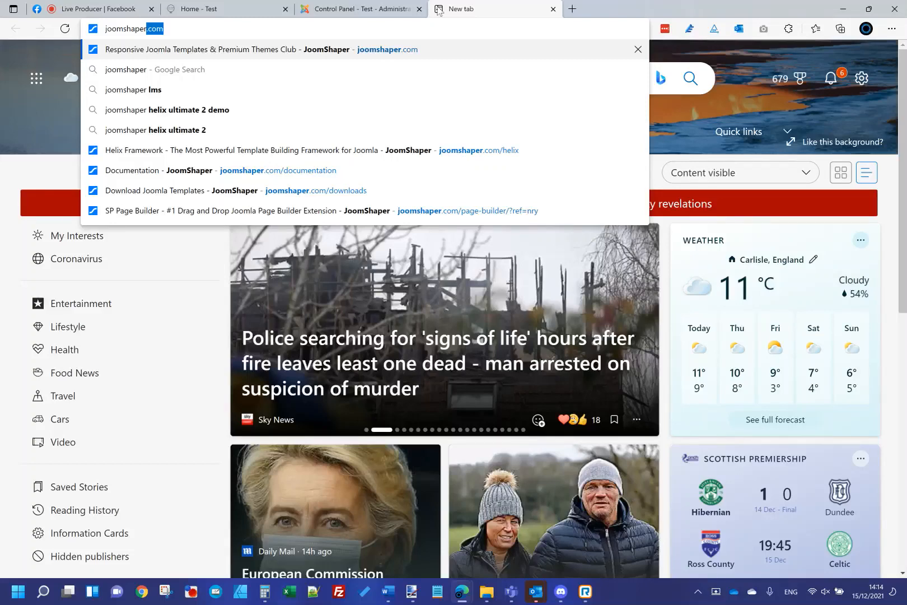
text( pagebuilder interactions)
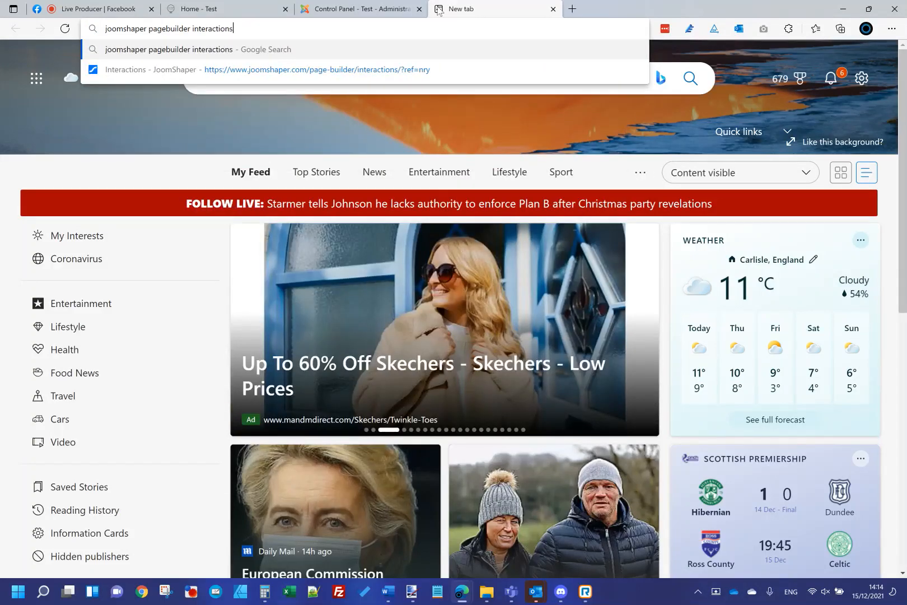
key(Return)
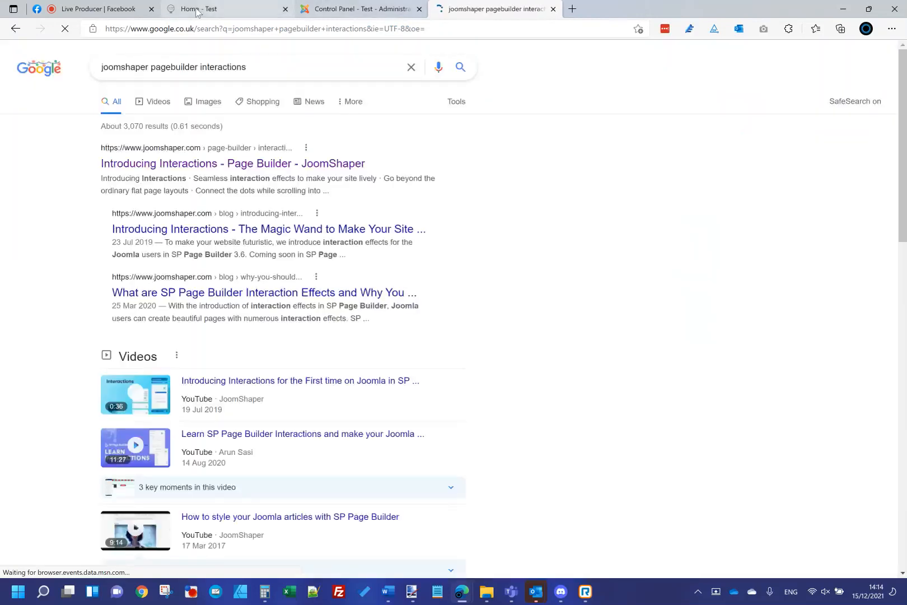
click(280, 162)
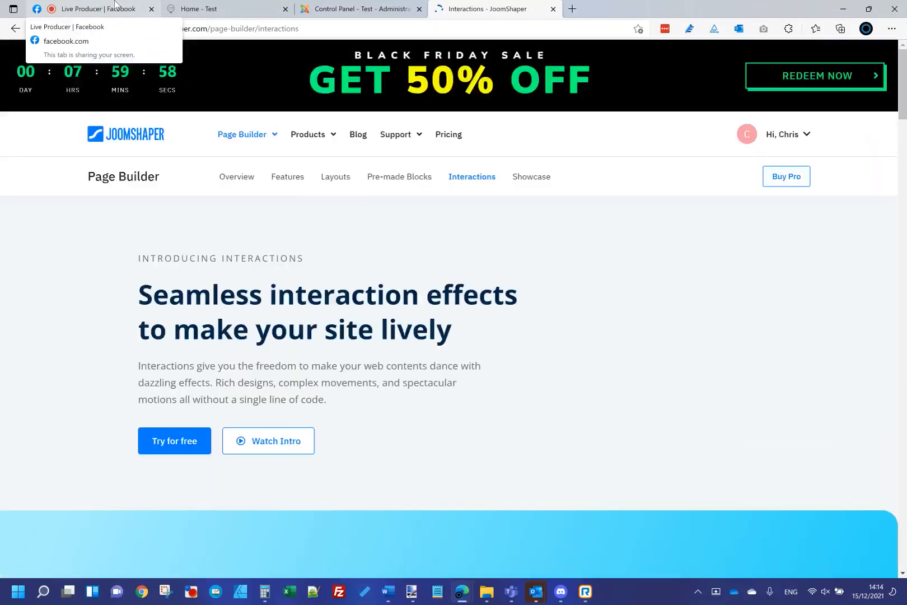
Check the live dashboard, and examine the JoomShaper Interactions page's scrolling, tilt and mouse-movement effect demos.
click(115, 6)
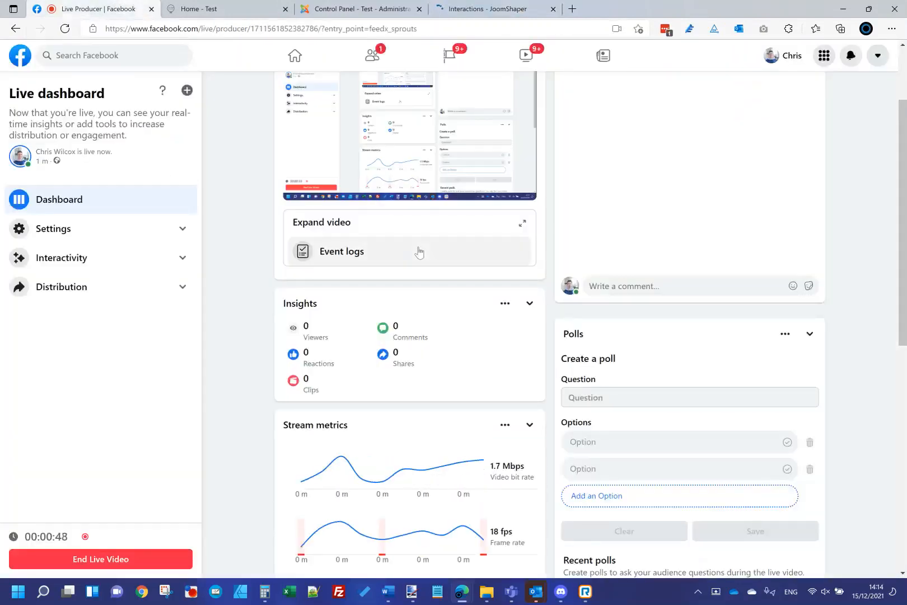
click(516, 8)
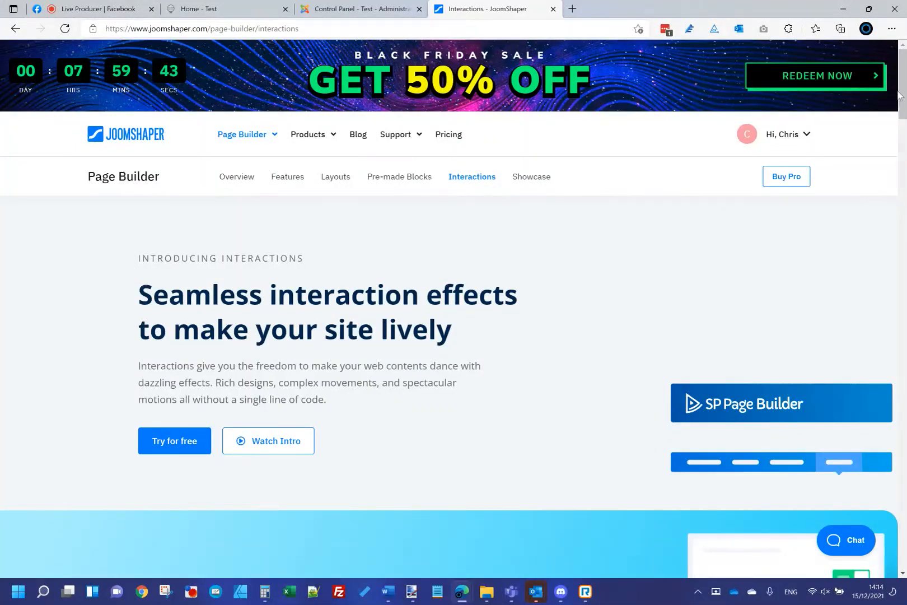
drag(902, 83, 904, 100)
scroll(726, 116, down, 3)
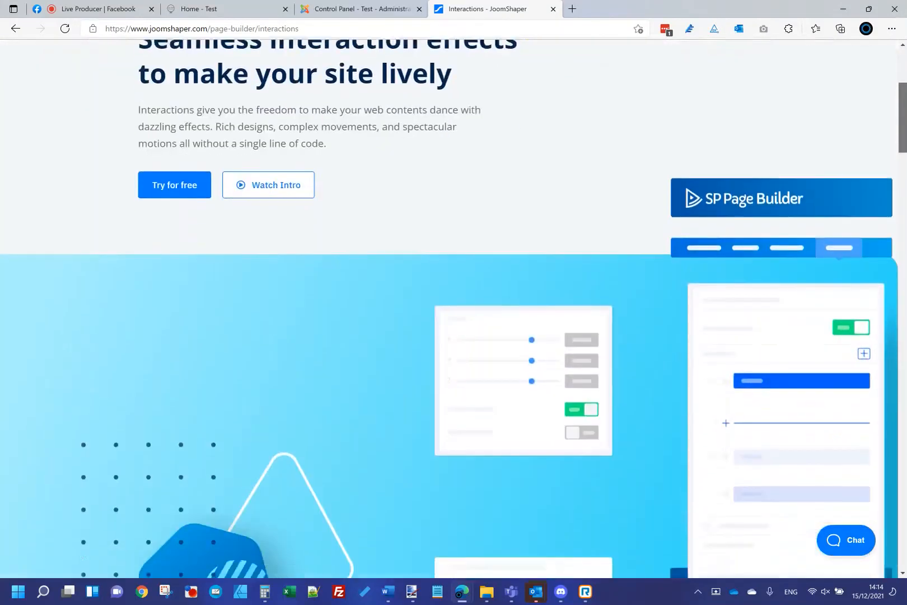
scroll(876, 195, down, 3)
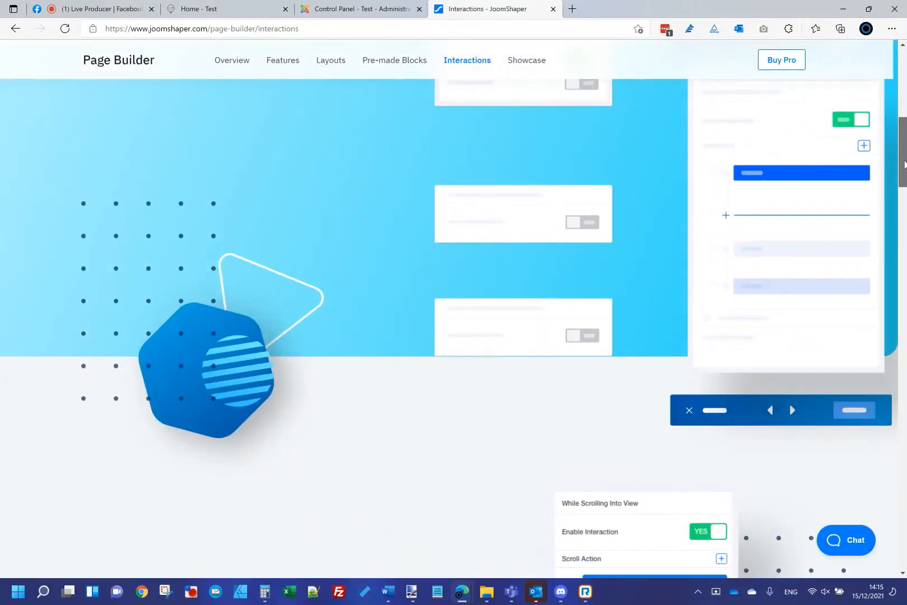
scroll(453, 308, down, 3)
scroll(453, 308, down, 5)
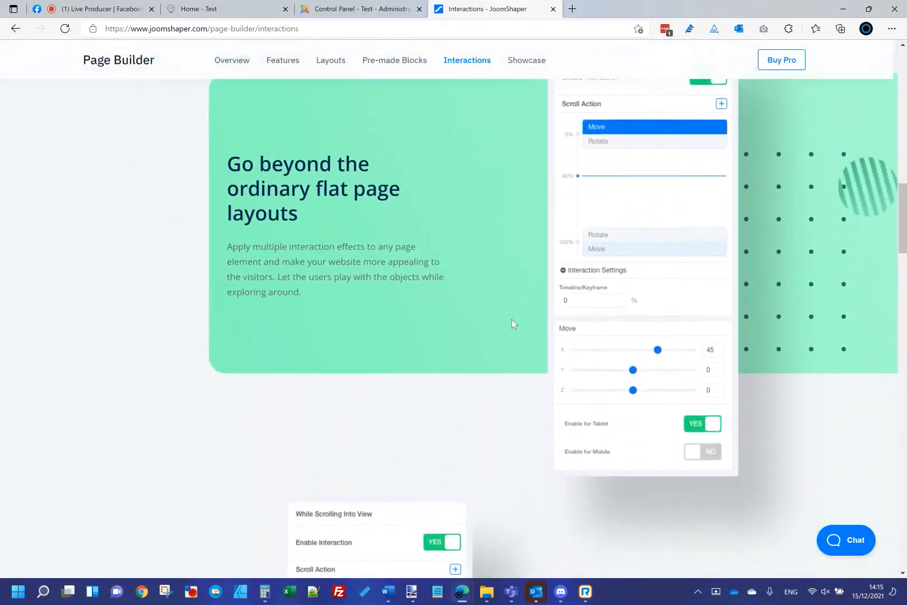
scroll(511, 319, down, 7)
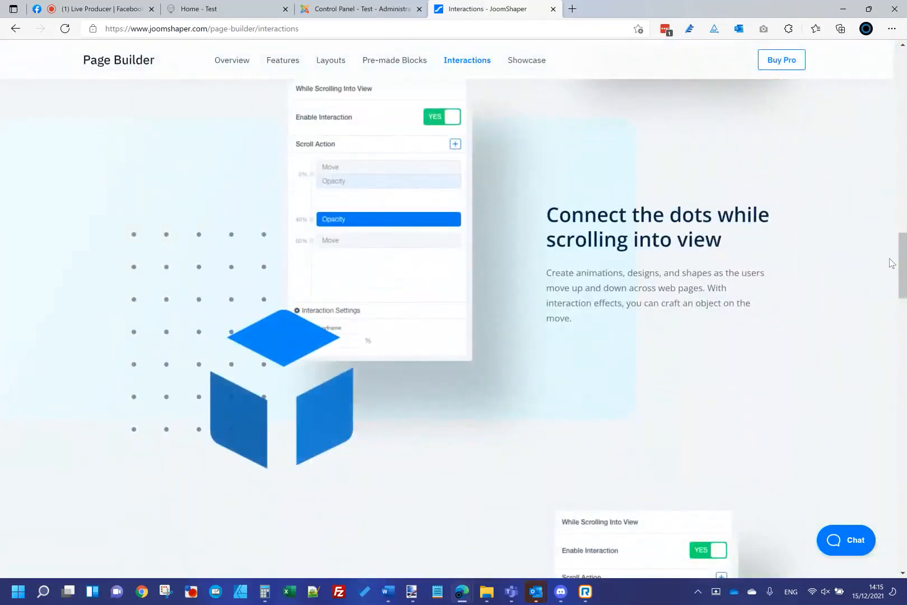
drag(902, 264, 899, 375)
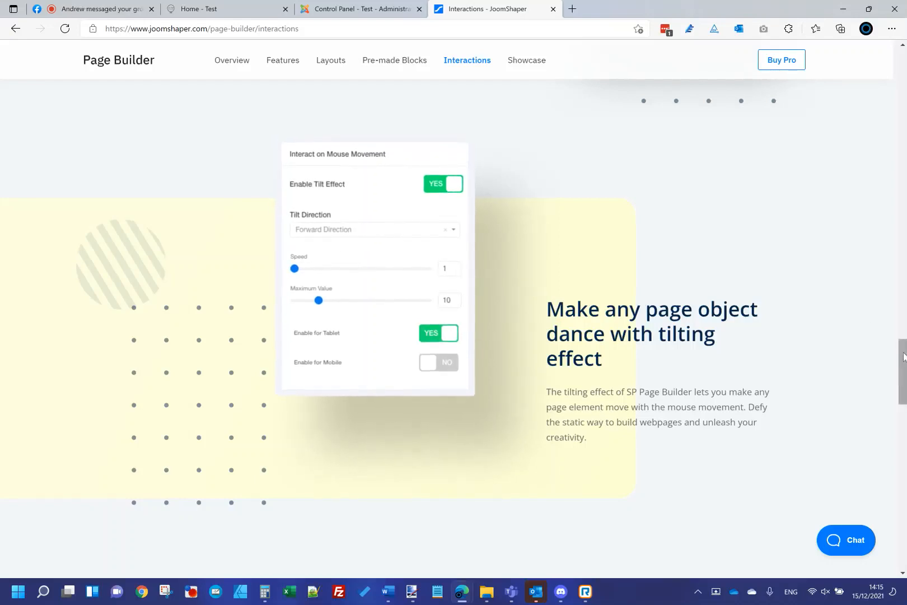
drag(903, 353, 876, 364)
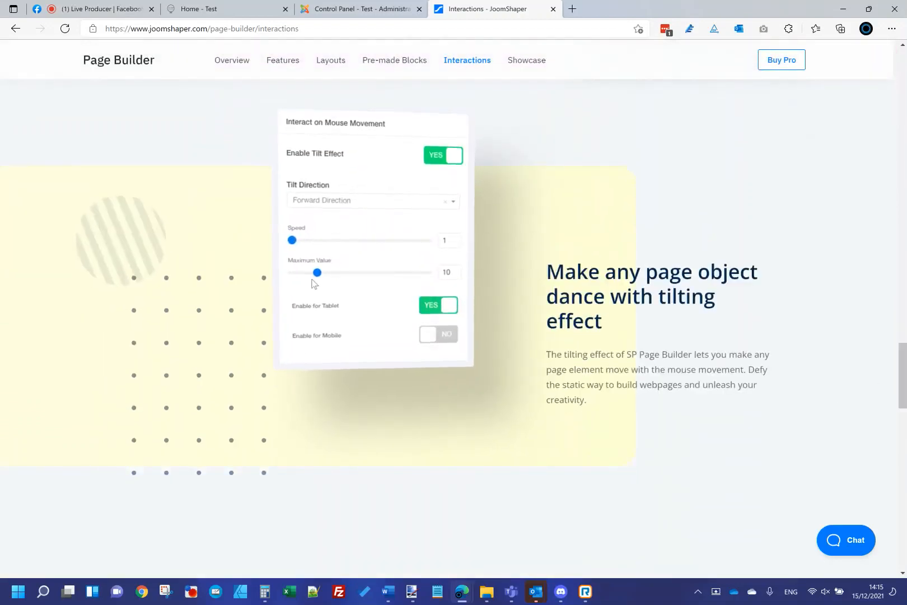
drag(903, 369, 904, 457)
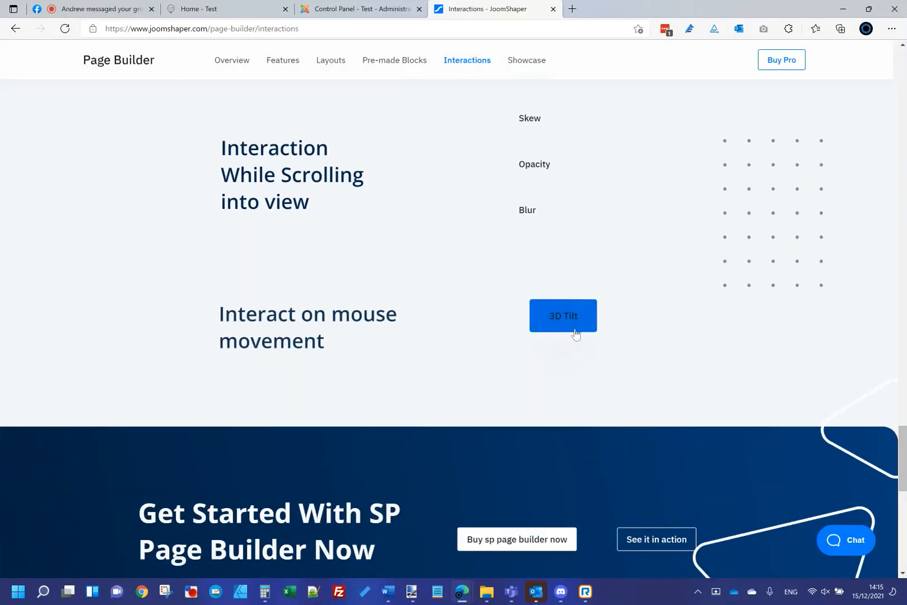
scroll(364, 344, down, 4)
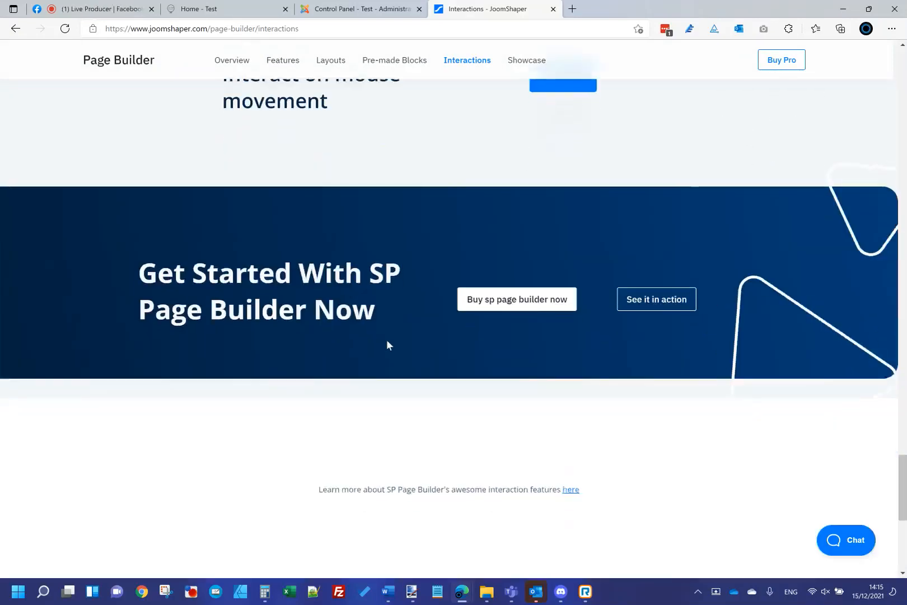
scroll(385, 337, up, 20)
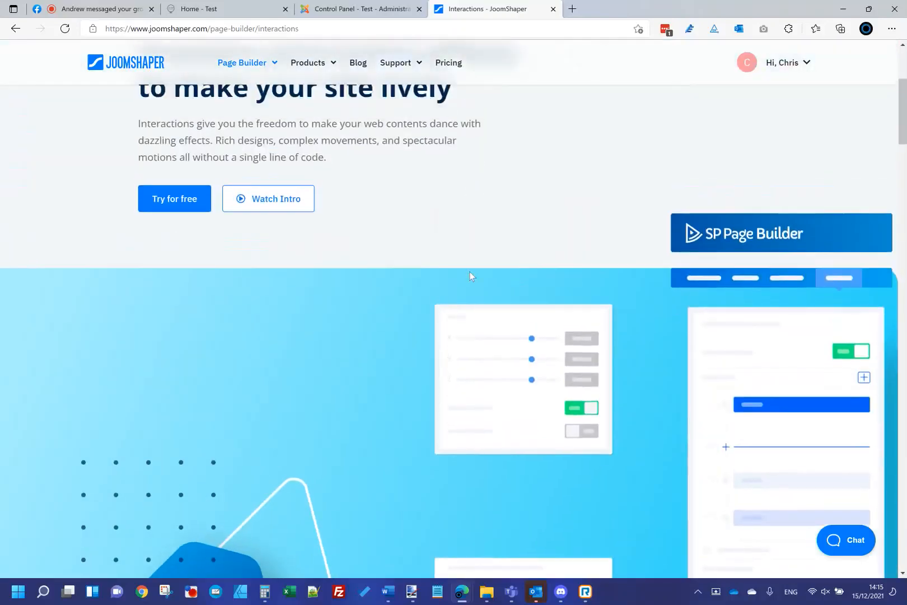
scroll(469, 275, up, 5)
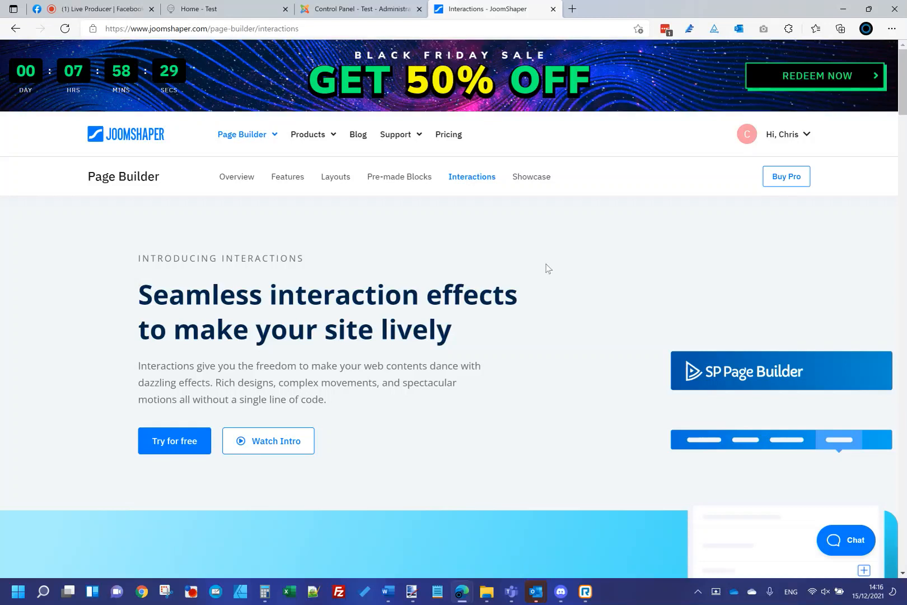
Close the JoomShaper page and review the three images on the test site's home page.
click(553, 9)
click(199, 9)
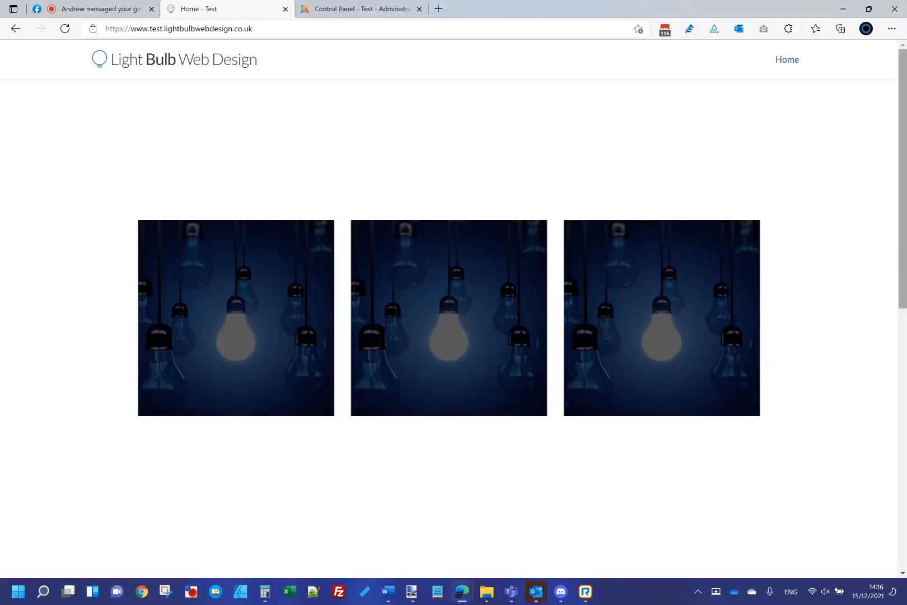
drag(903, 170, 873, 90)
Open the SP Page Builder pages list in the site administration and launch the frontend editor for the Home page.
click(361, 9)
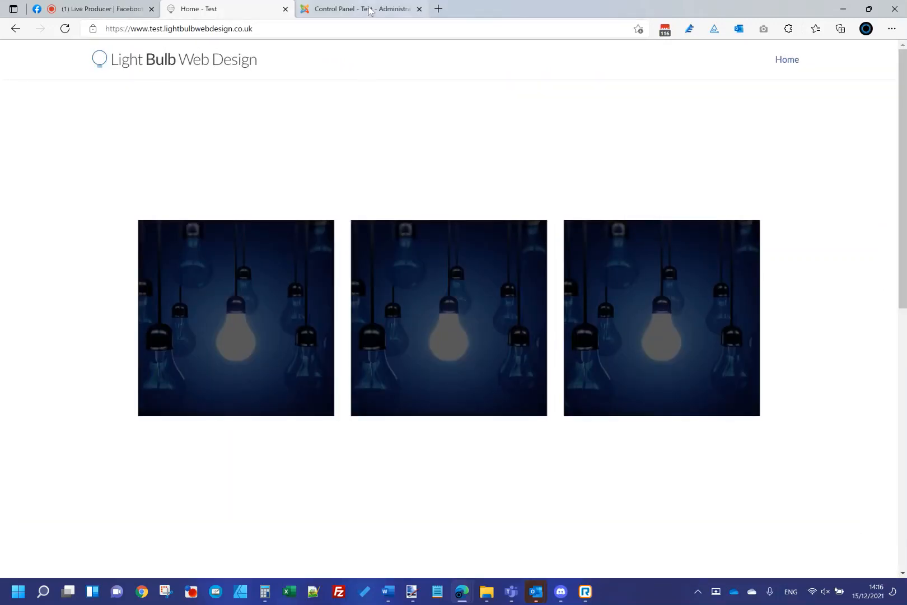
click(367, 229)
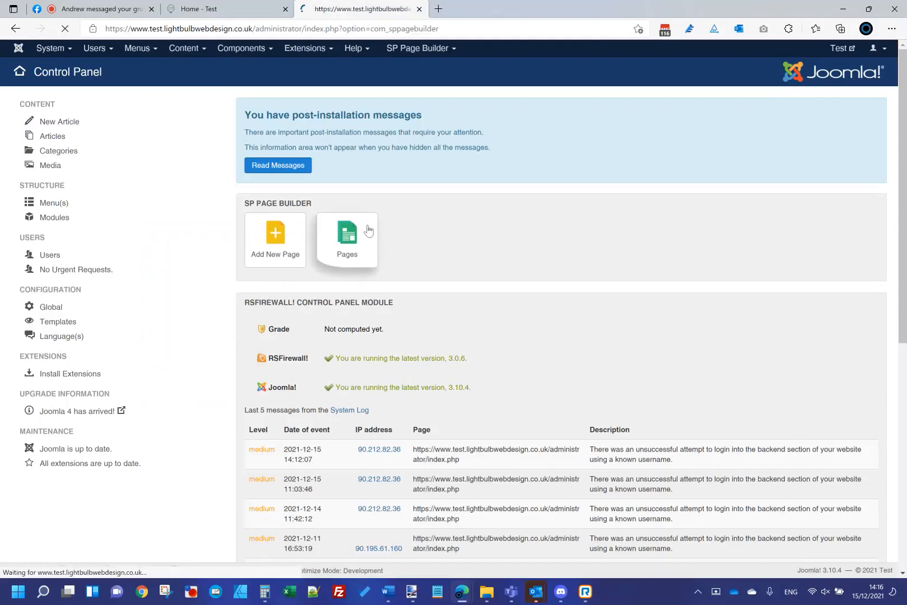
mouse_move(361, 251)
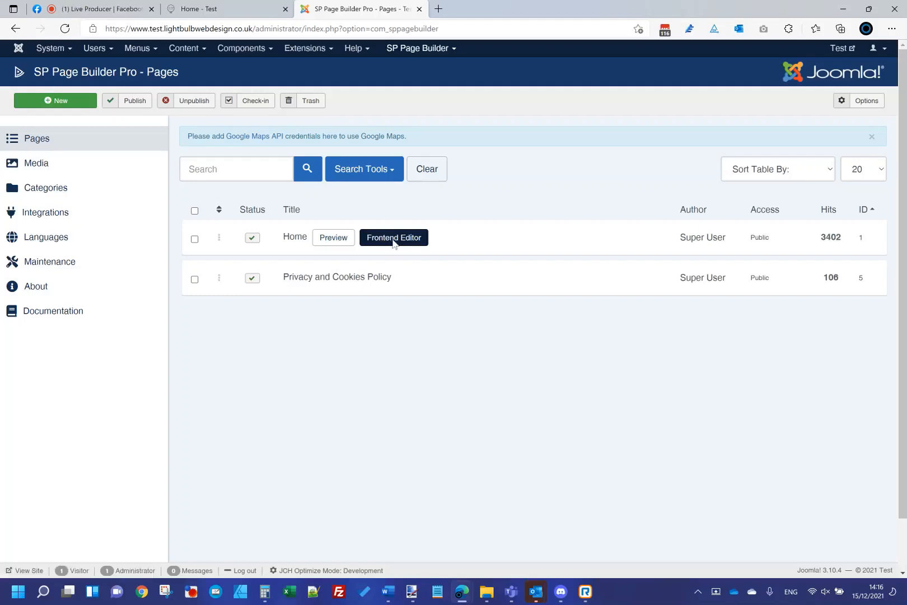
click(393, 239)
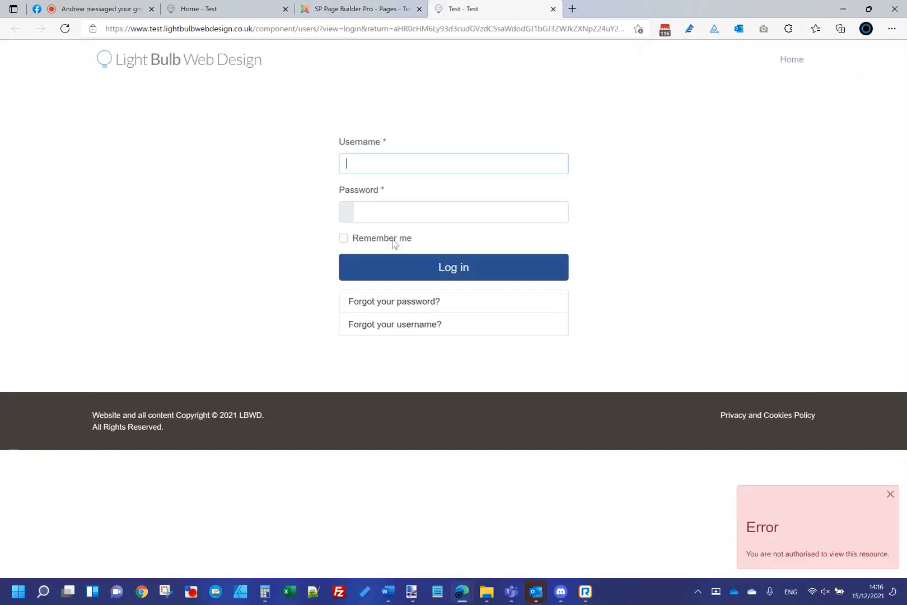
Log in to the site with the username and account password to reach the Home page's frontend editor.
text(chris)
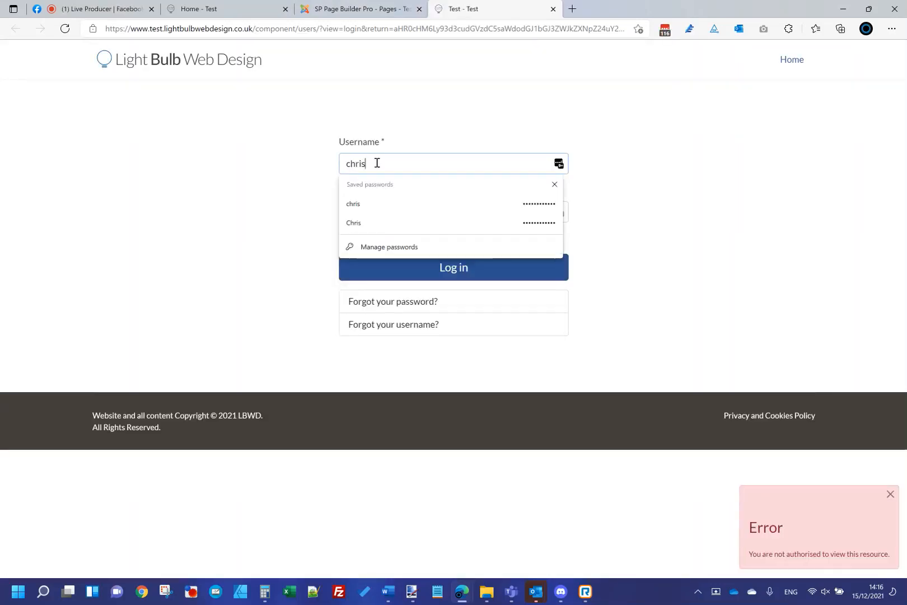
key(Tab)
text(************)
key(Return)
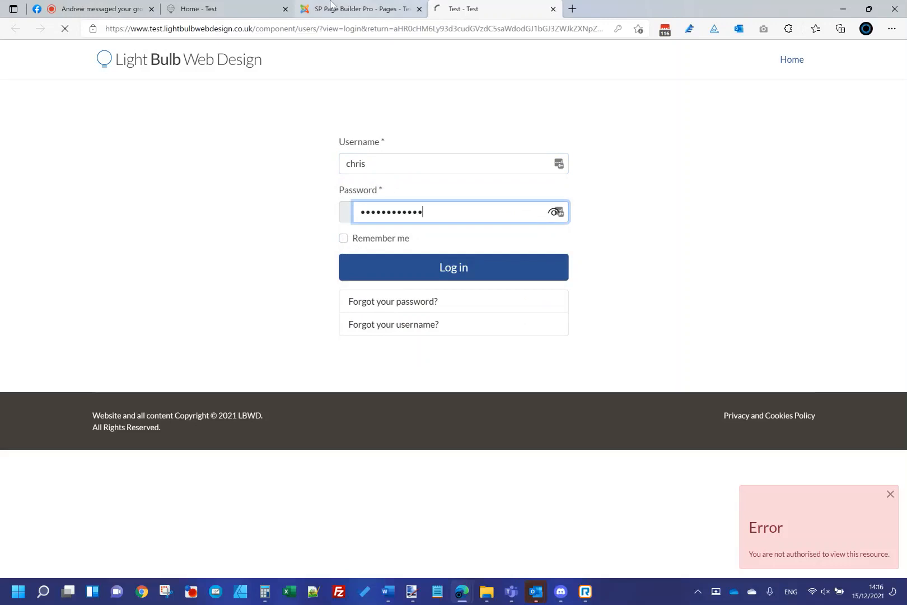
click(336, 8)
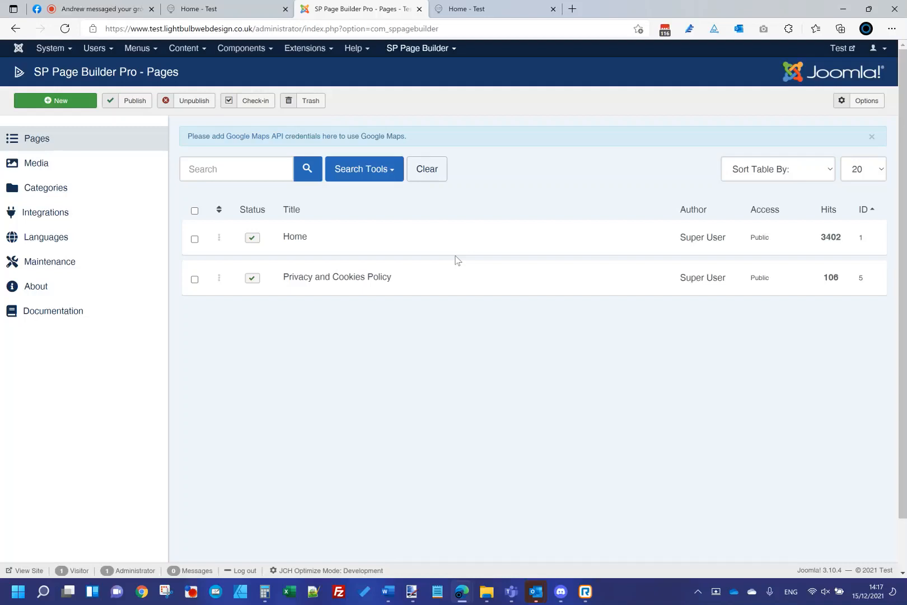
click(480, 10)
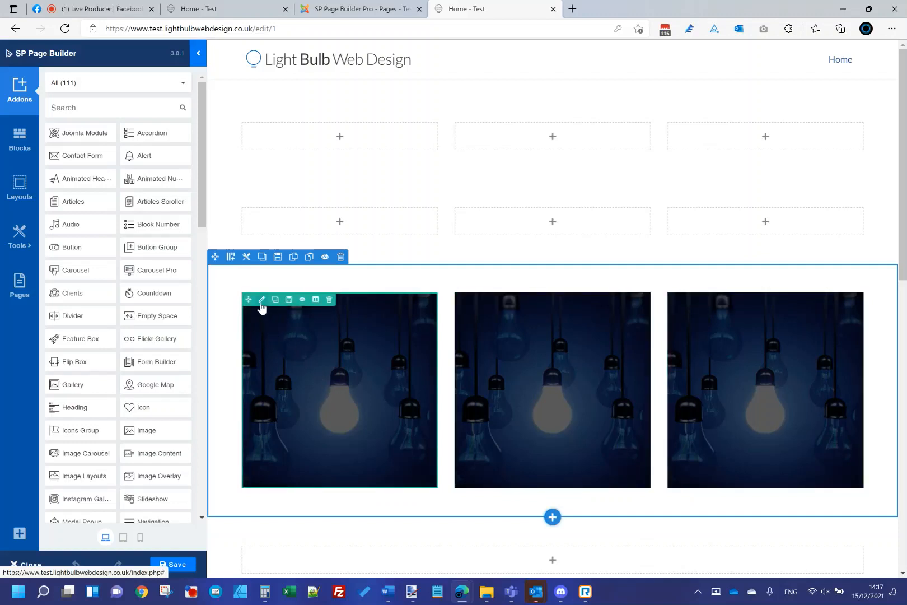
Enable the mouse-movement tilt effect in the interaction settings of the first light bulb image.
click(262, 300)
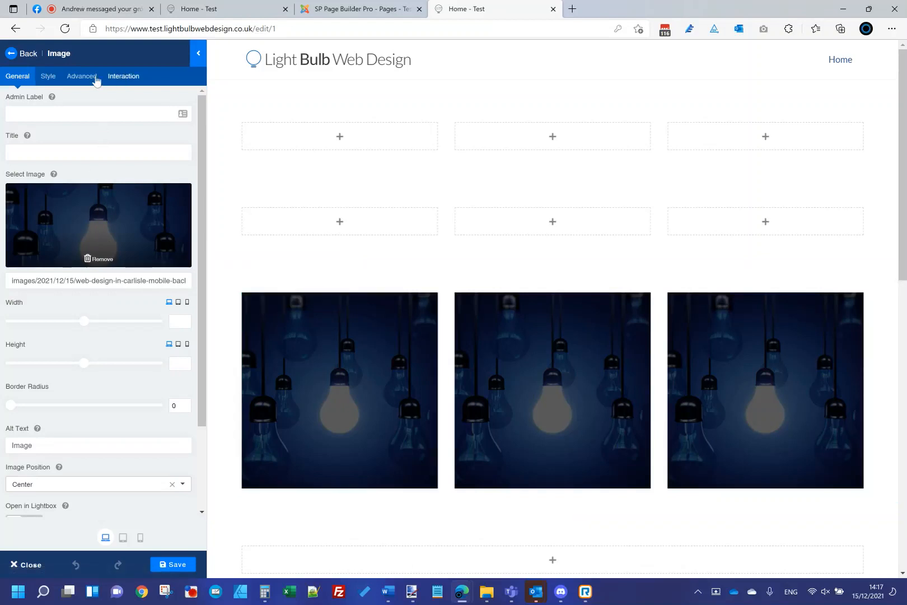
click(120, 82)
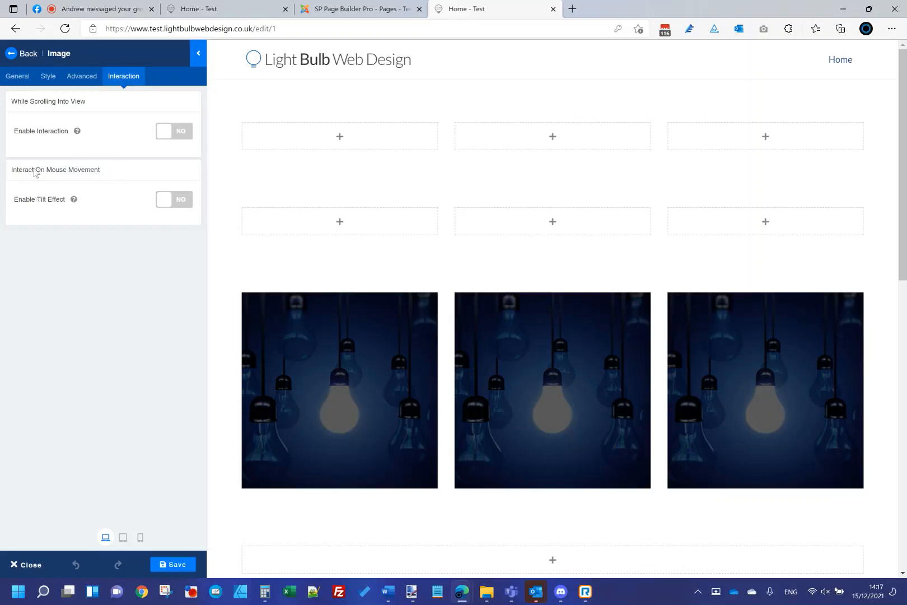
click(166, 206)
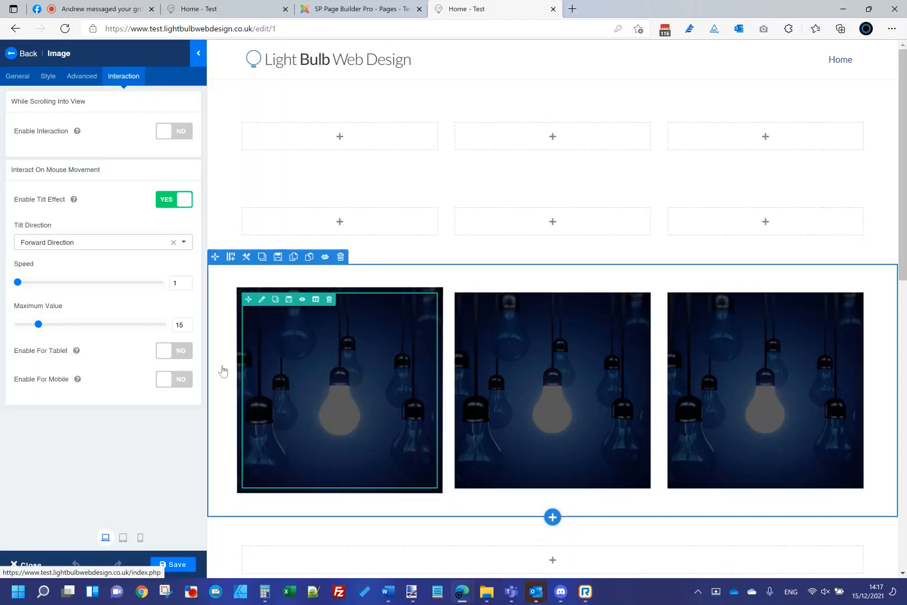
Try the Opposite Direction tilt on the first image and set it back to Forward Direction.
click(87, 245)
click(66, 280)
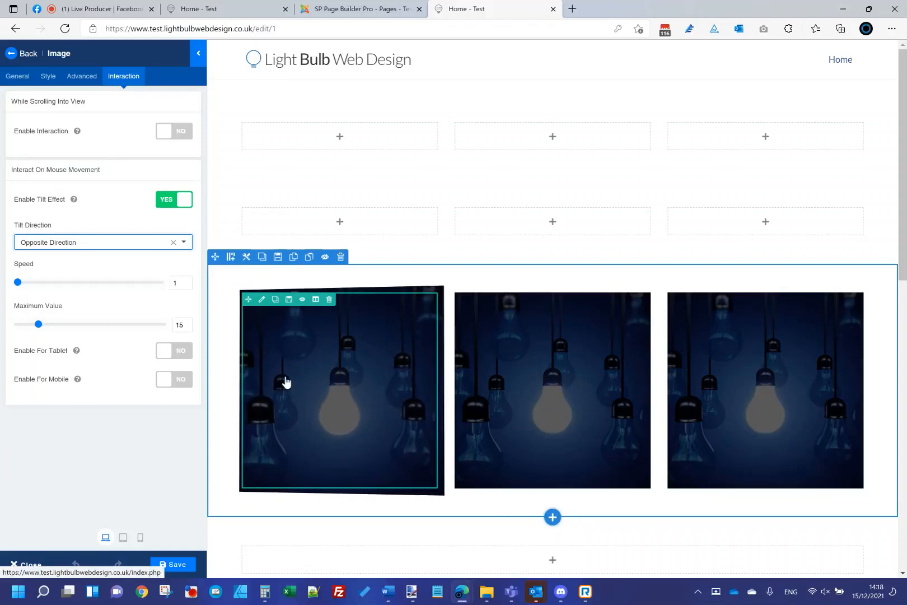
click(168, 244)
click(89, 259)
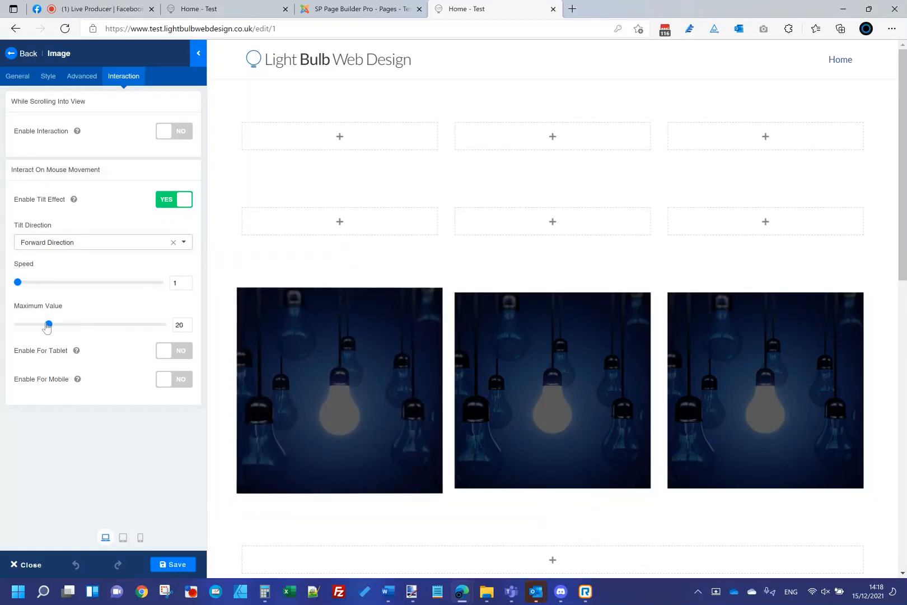
Save the first image's tilt effect with a maximum value of 5 and check it on the live home page.
double_click(183, 324)
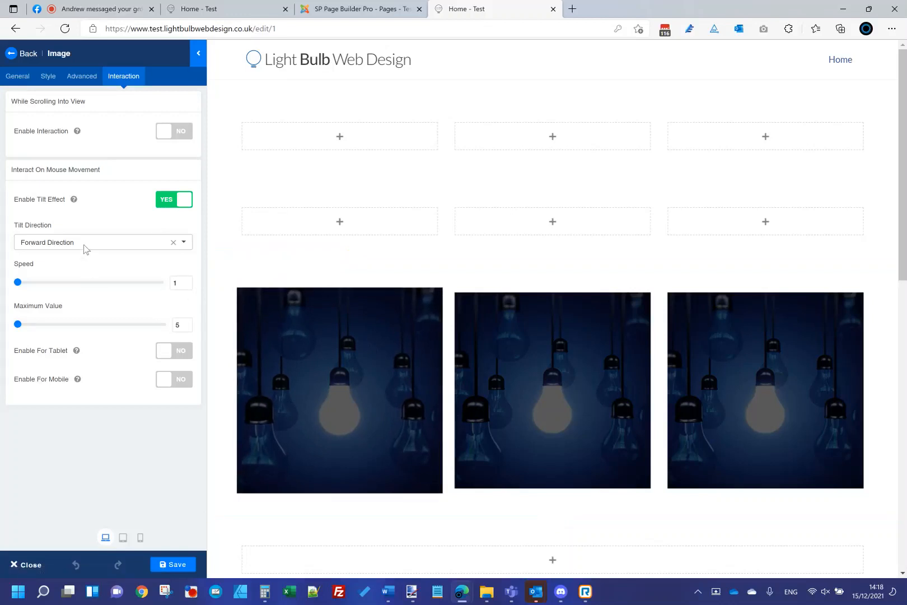
click(174, 563)
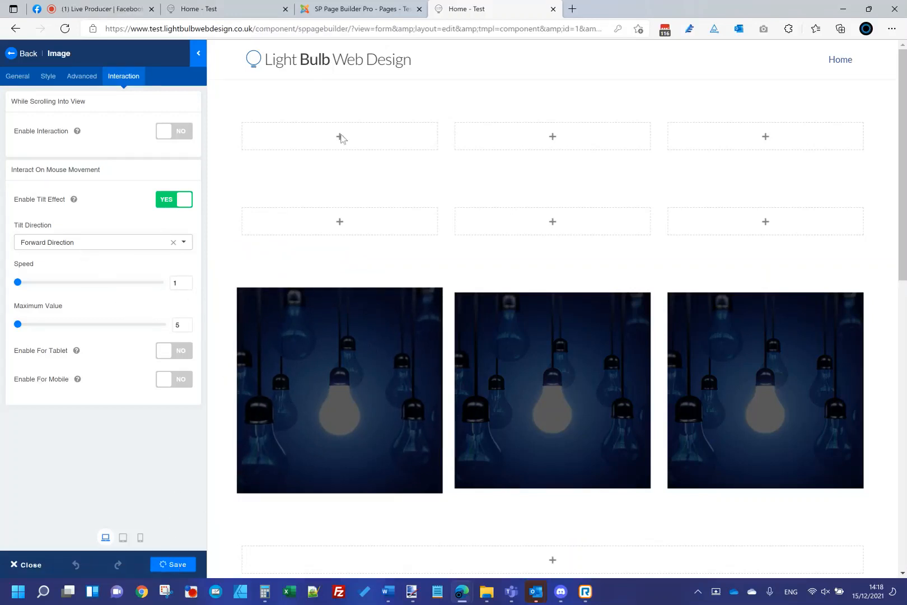
click(224, 9)
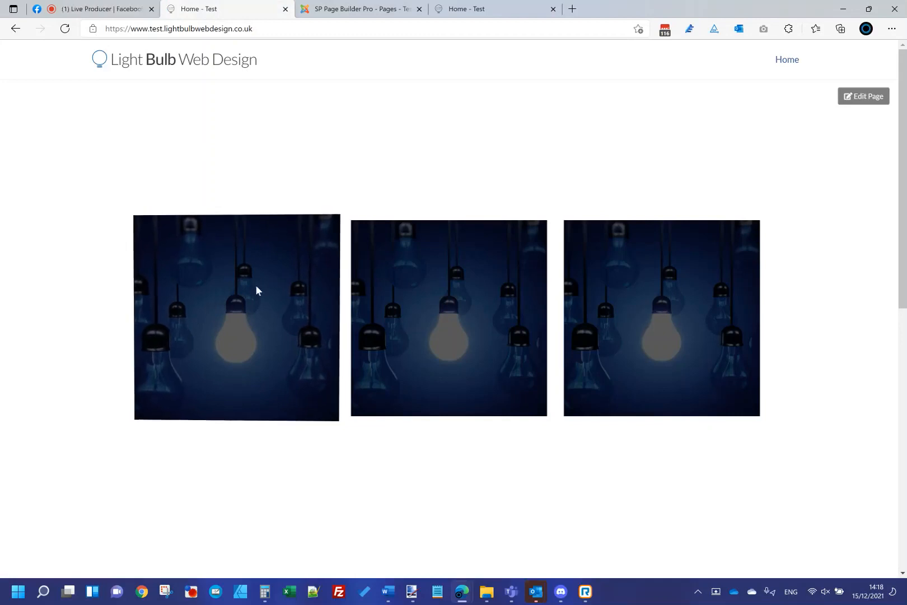
Disable the mouse-movement tilt effect on the first light bulb image and save the page.
scroll(801, 404, down, 4)
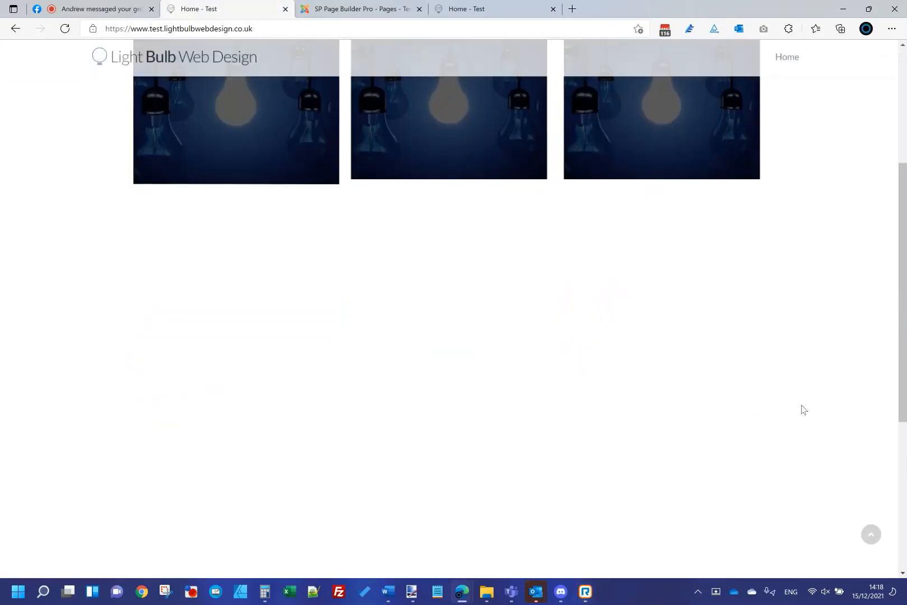
scroll(801, 404, up, 4)
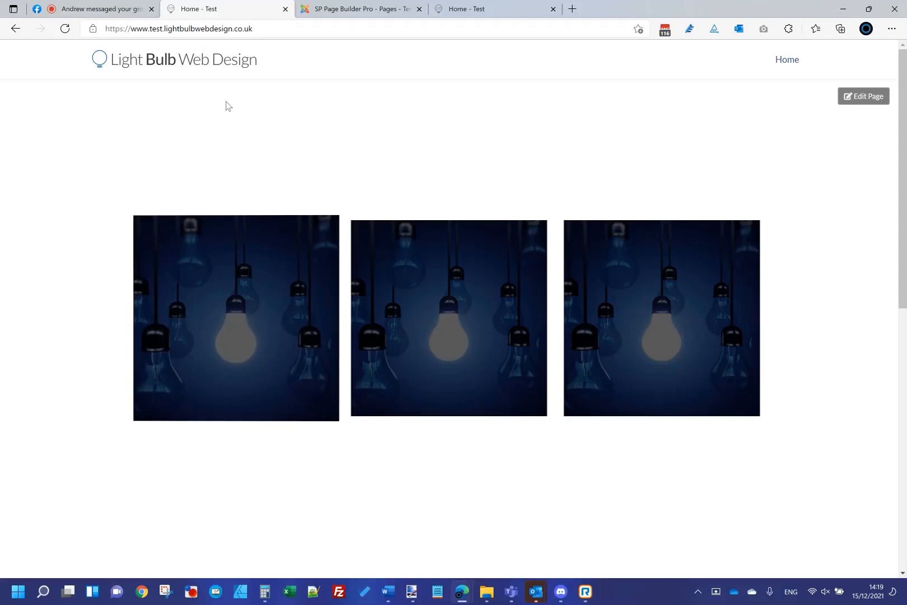
click(442, 11)
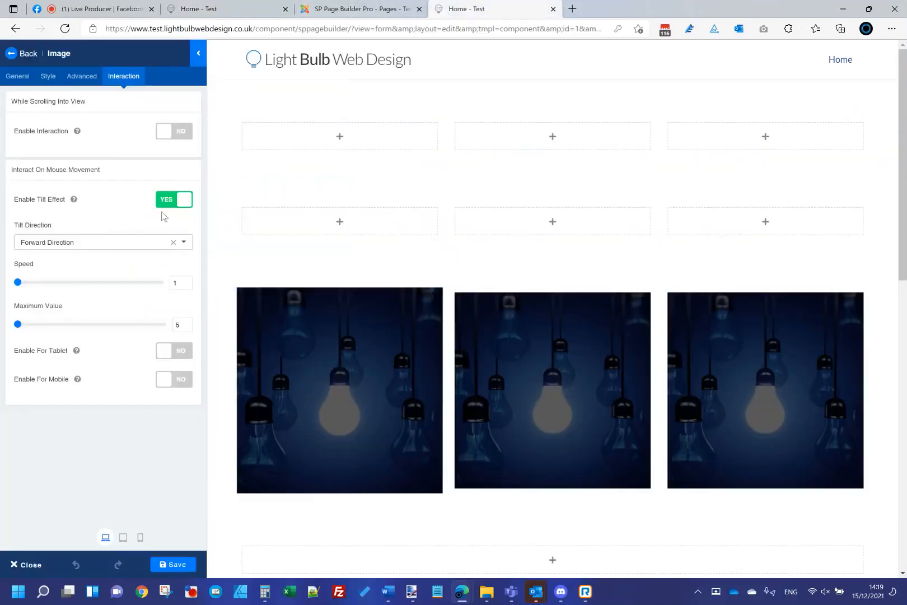
click(175, 200)
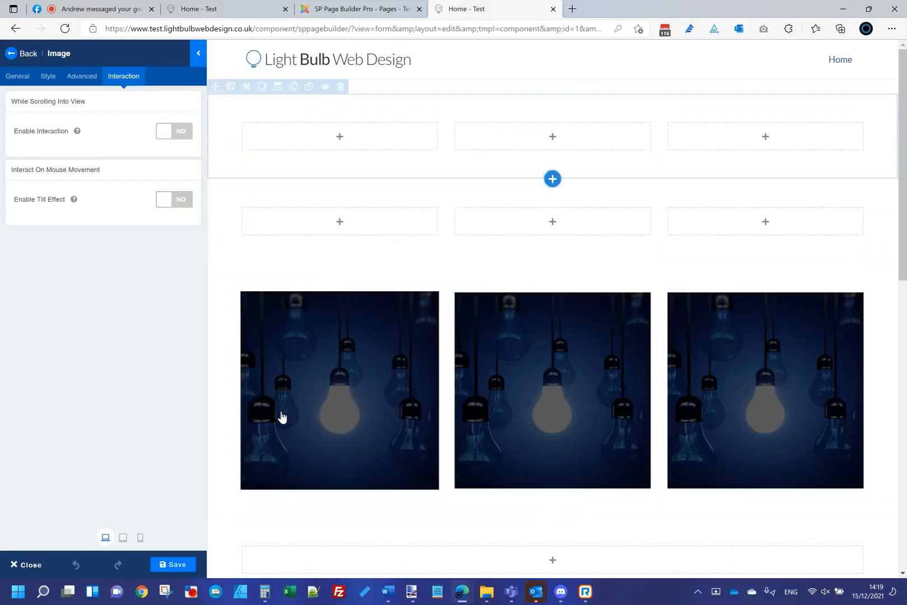
click(178, 564)
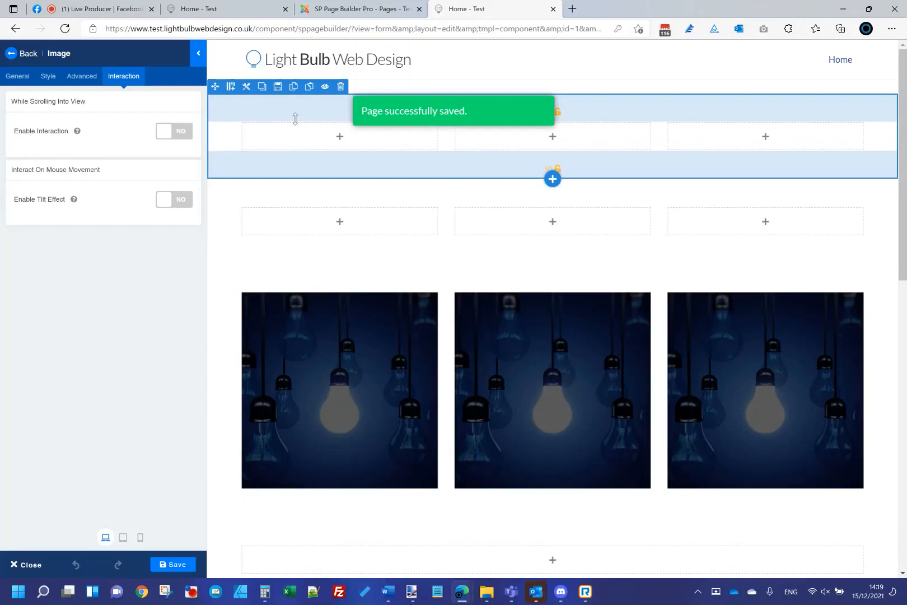
Enable the scrolling-into-view interaction for the first image and save the page.
click(171, 132)
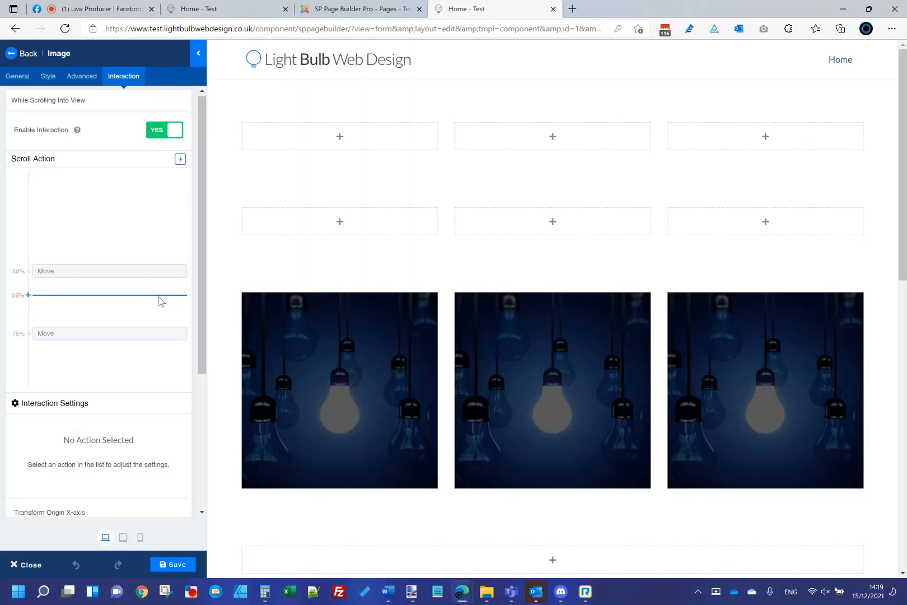
scroll(161, 298, down, 2)
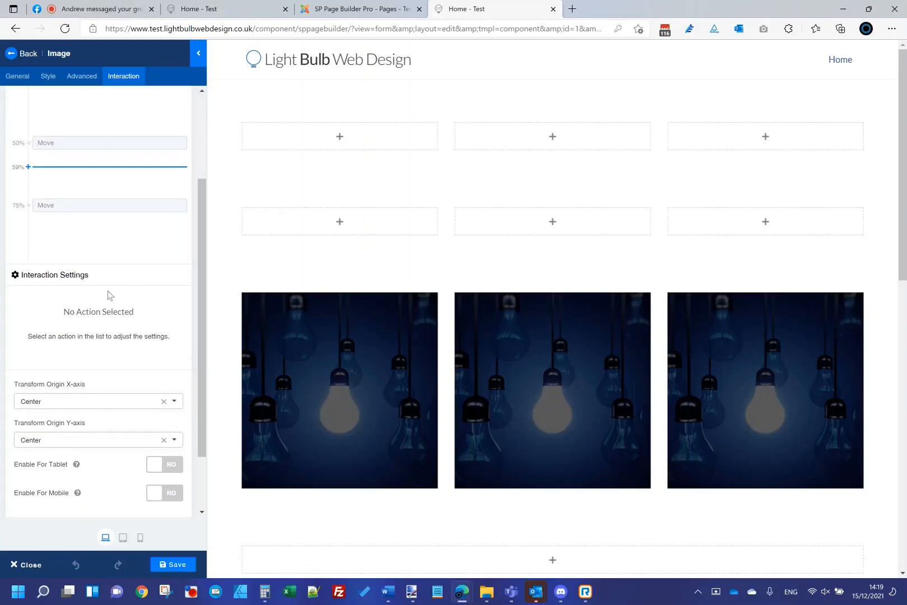
scroll(109, 295, up, 2)
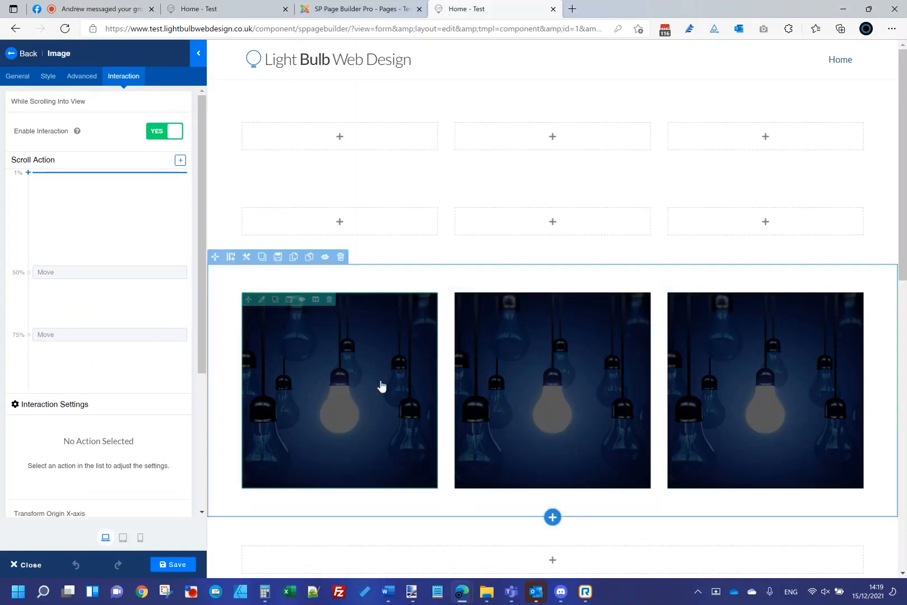
click(175, 564)
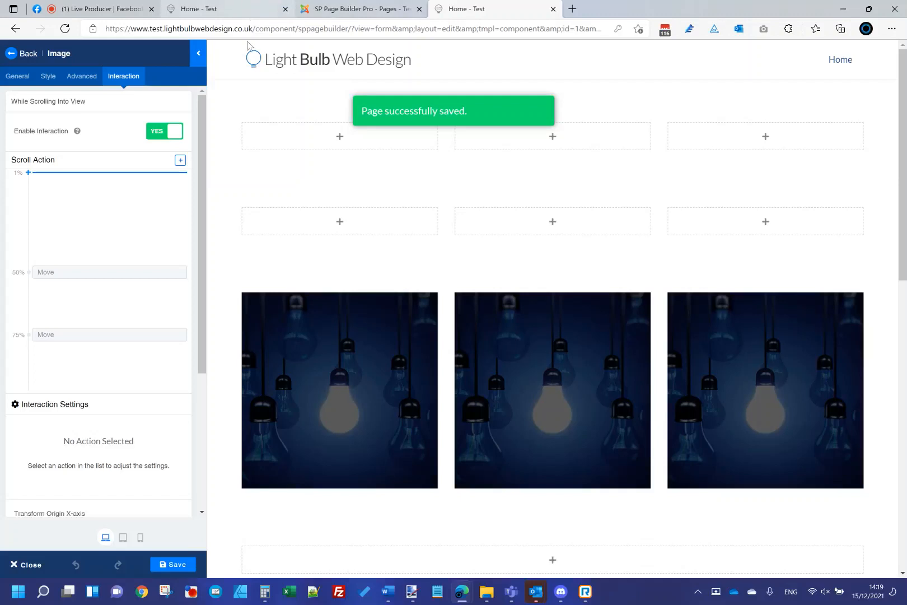
Reload the live home page and check how the first image moves while scrolling.
click(252, 15)
key(F5)
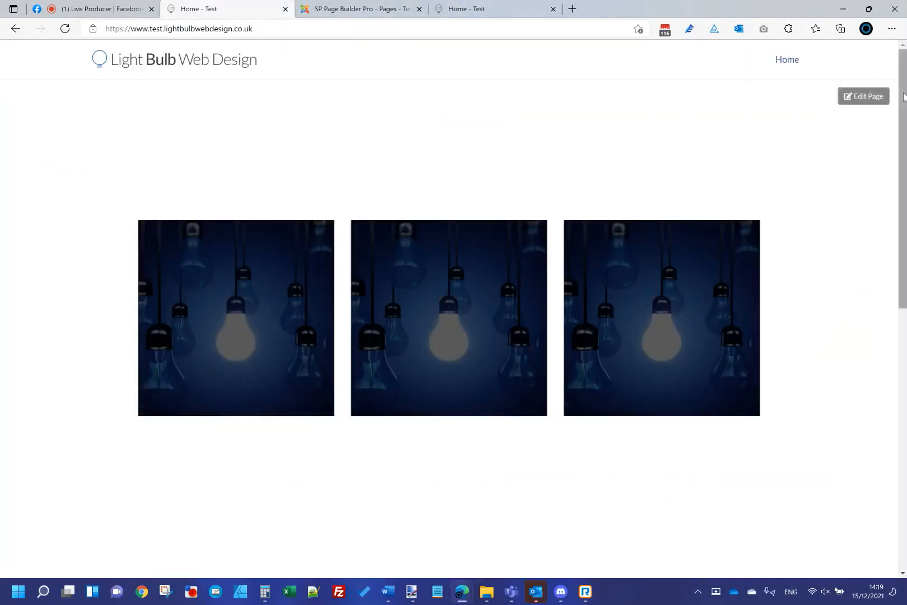
mouse_move(904, 97)
mouse_down()
mouse_move(905, 146)
mouse_move(890, 58)
mouse_move(904, 98)
mouse_move(905, 173)
mouse_move(905, 95)
mouse_up()
Try the first Move action at the 1% keyframe and check the image's scroll movement on the live home page.
click(457, 11)
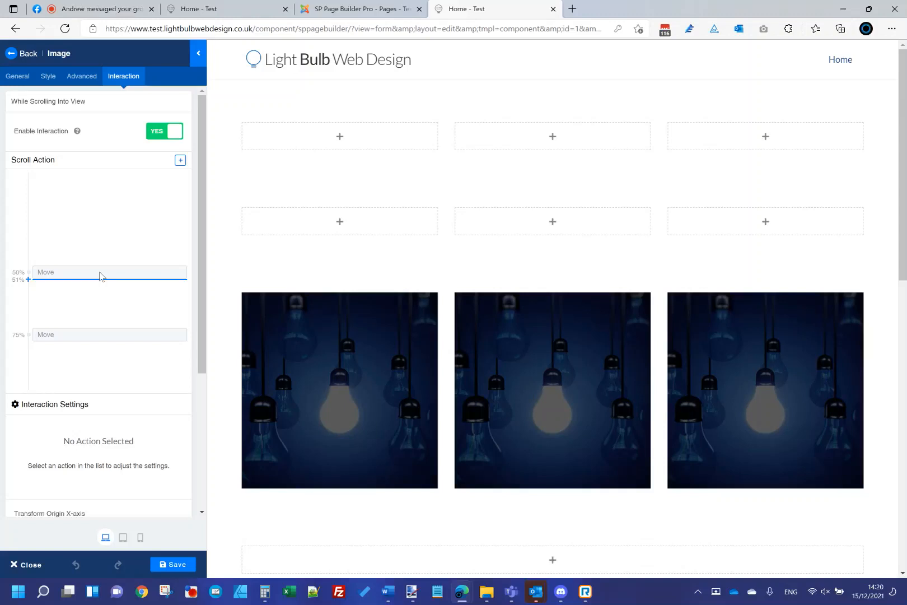
drag(100, 274, 108, 168)
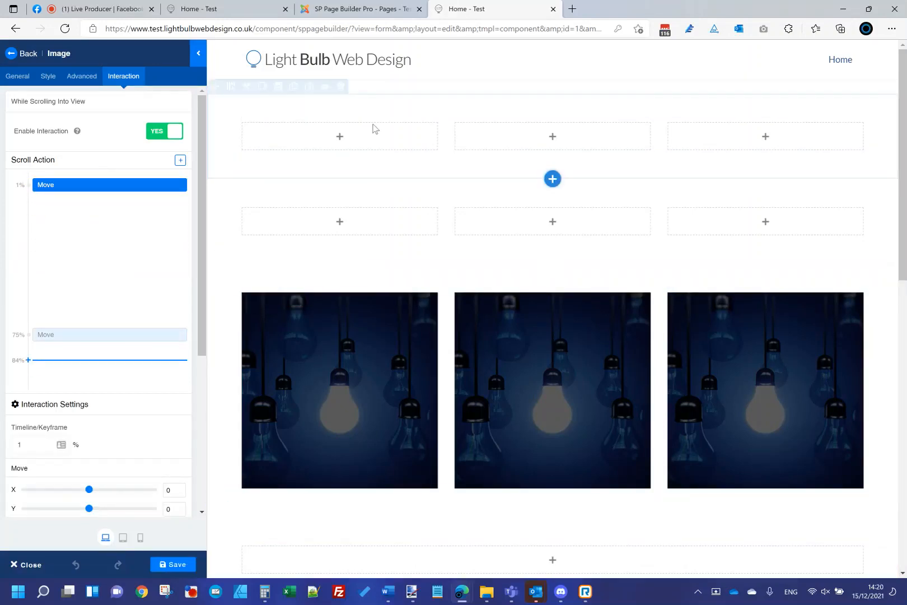
click(381, 6)
click(245, 10)
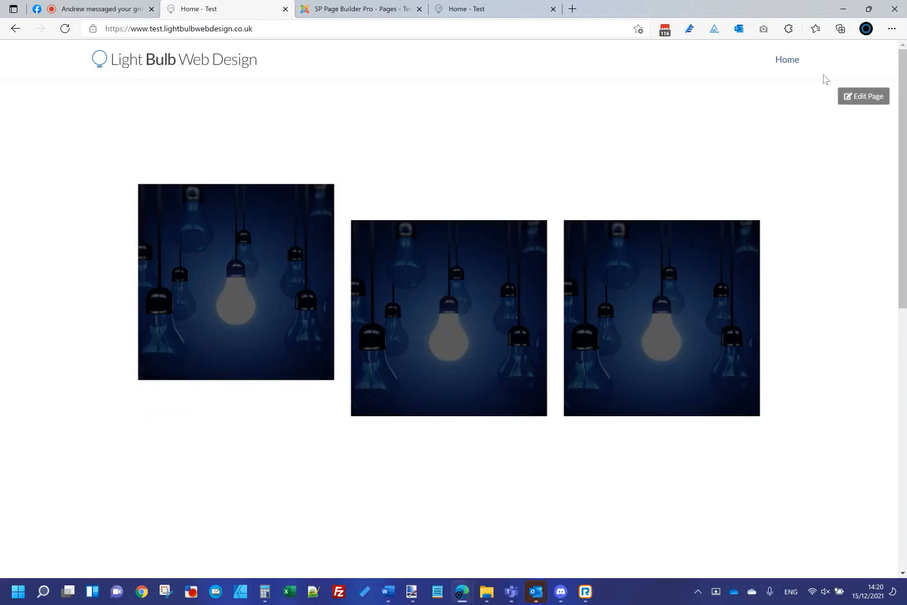
scroll(899, 80, down, 2)
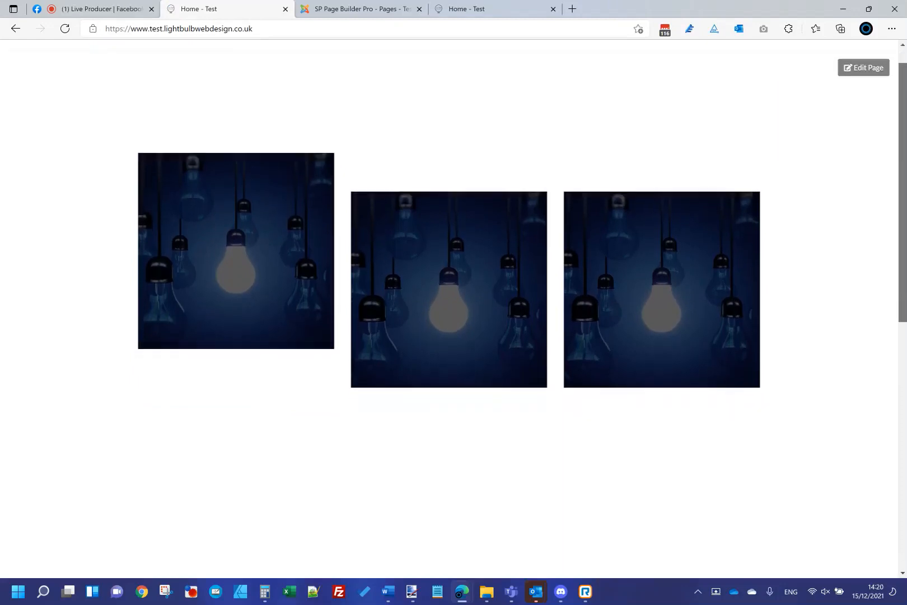
drag(900, 123, 894, 17)
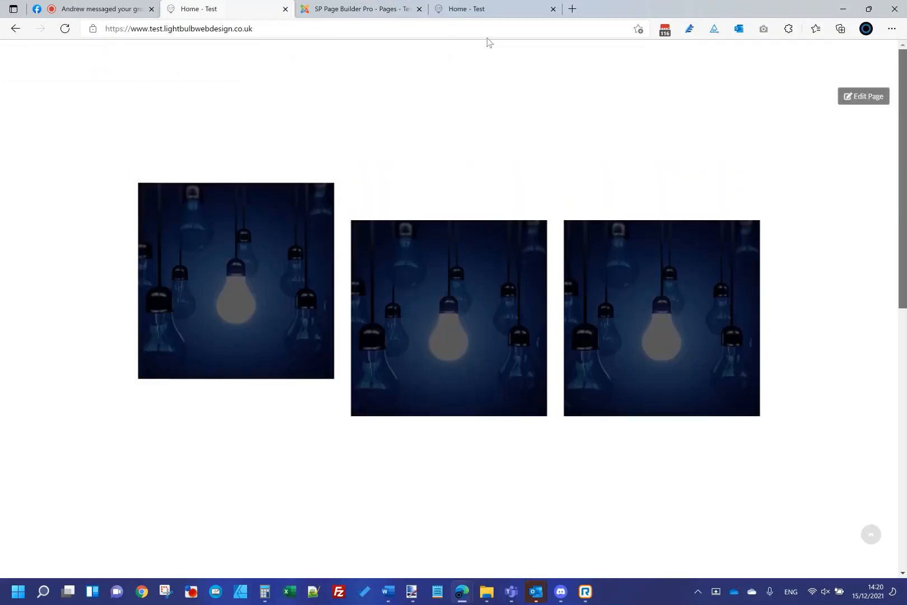
Place the first image's Move actions at the 66% and 100% scroll keyframes and save the page.
click(482, 9)
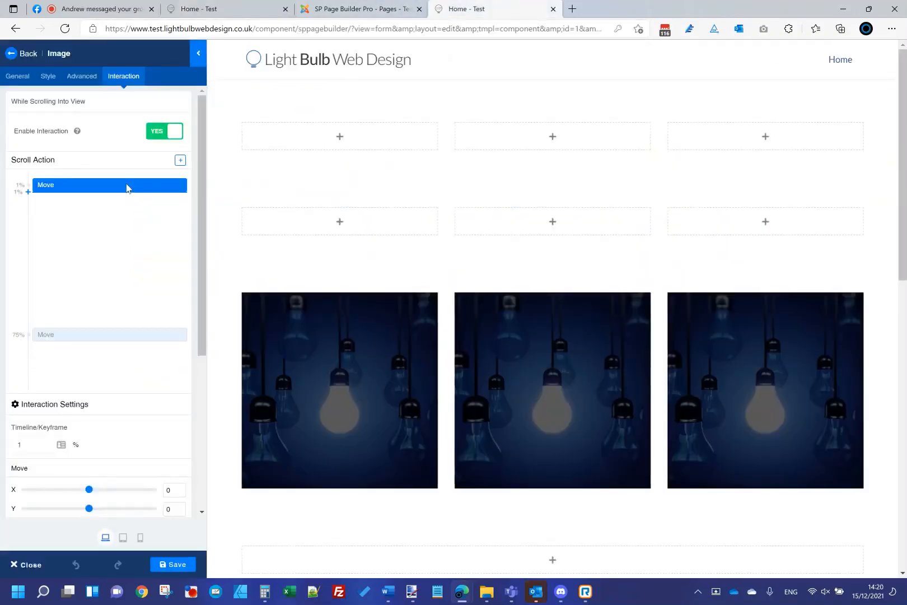
drag(126, 187, 113, 400)
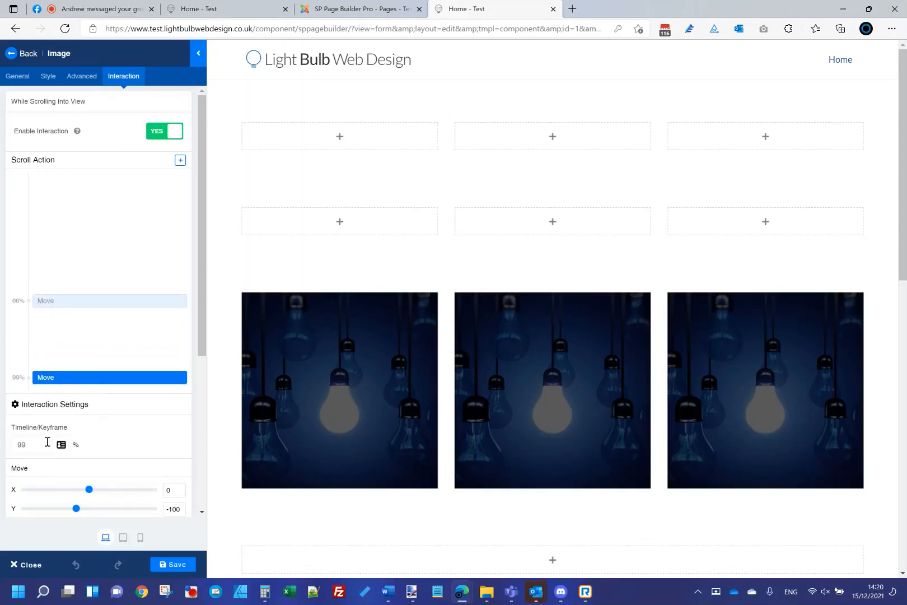
text(100)
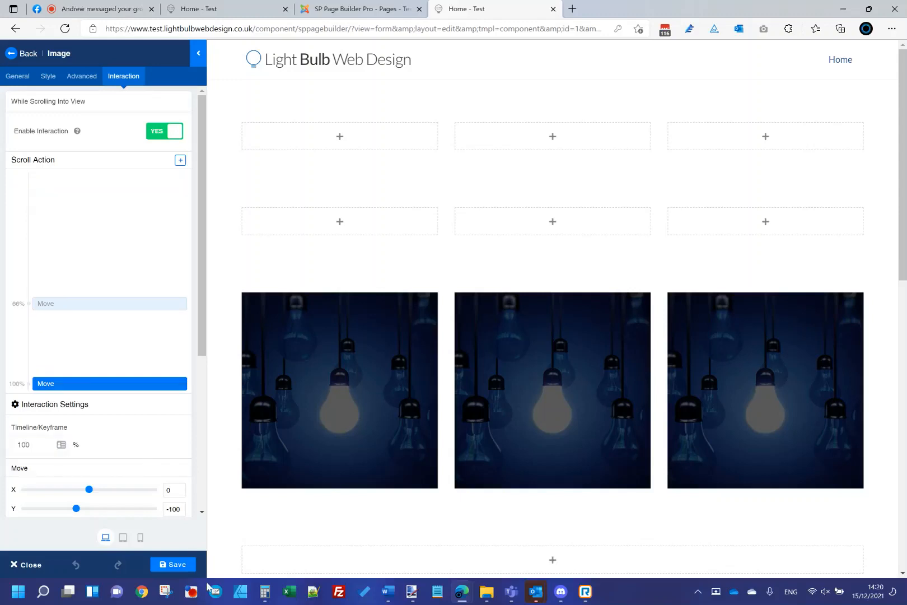
click(182, 565)
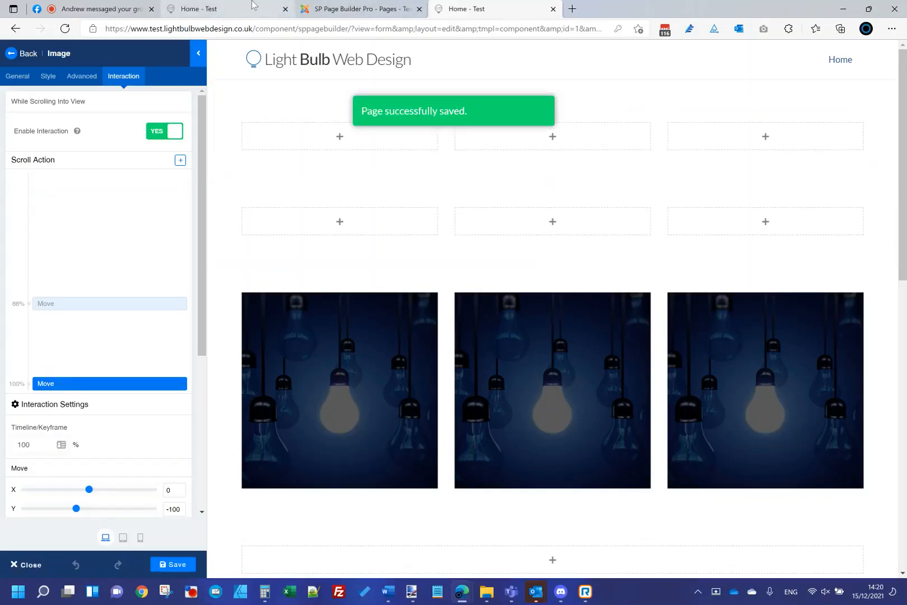
Check on the live home page when the first image starts to move during scrolling.
click(252, 6)
key(ctrl+plus)
key(ctrl+plus)
key(ctrl+plus)
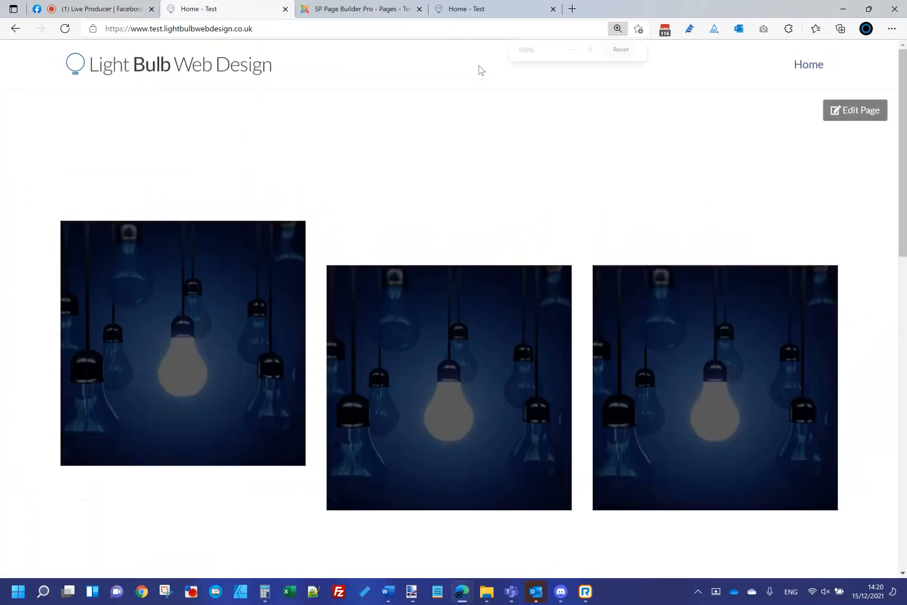
key(ctrl+minus)
key(ctrl+minus)
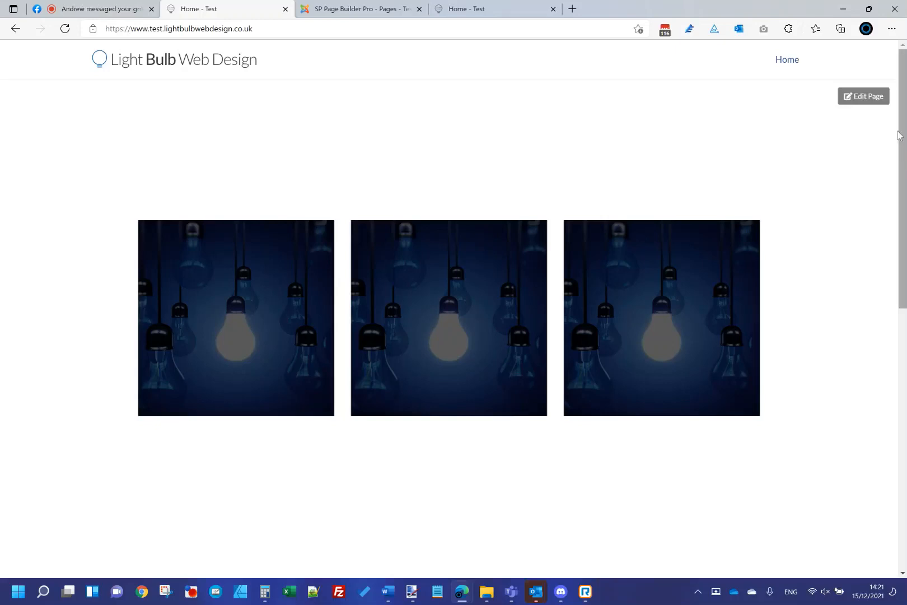
mouse_move(904, 98)
mouse_down()
mouse_move(903, 191)
mouse_move(904, 82)
mouse_up()
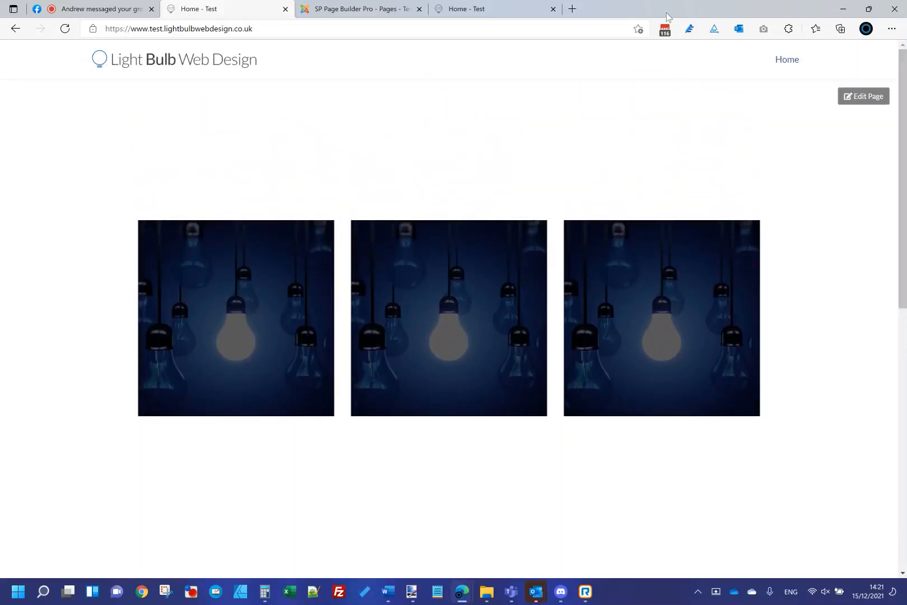
Set the Y movement of the 100% Move action to -200 and save the page.
click(520, 9)
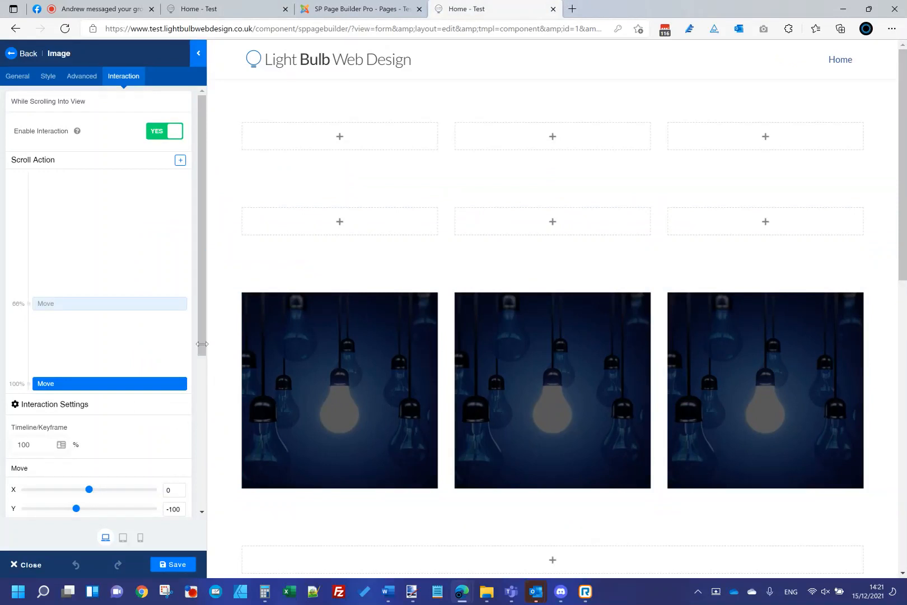
scroll(161, 338, down, 3)
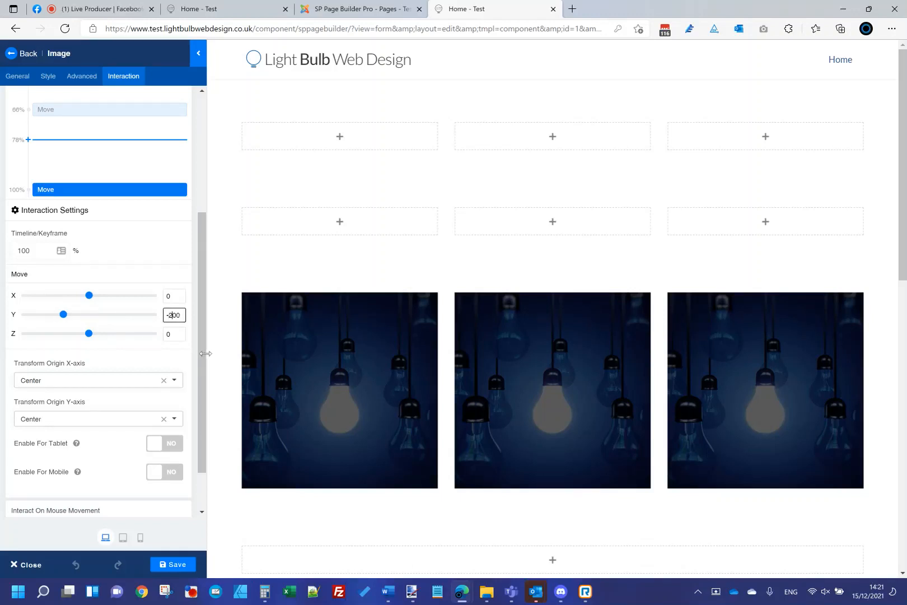
click(173, 563)
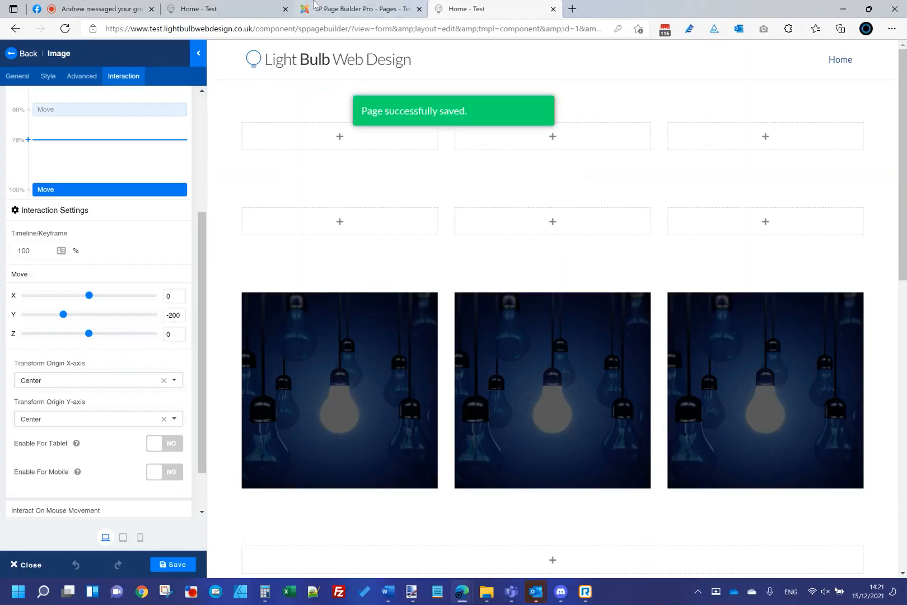
Examine the first image's larger vertical movement on the live home page by scrolling through it repeatedly.
click(244, 5)
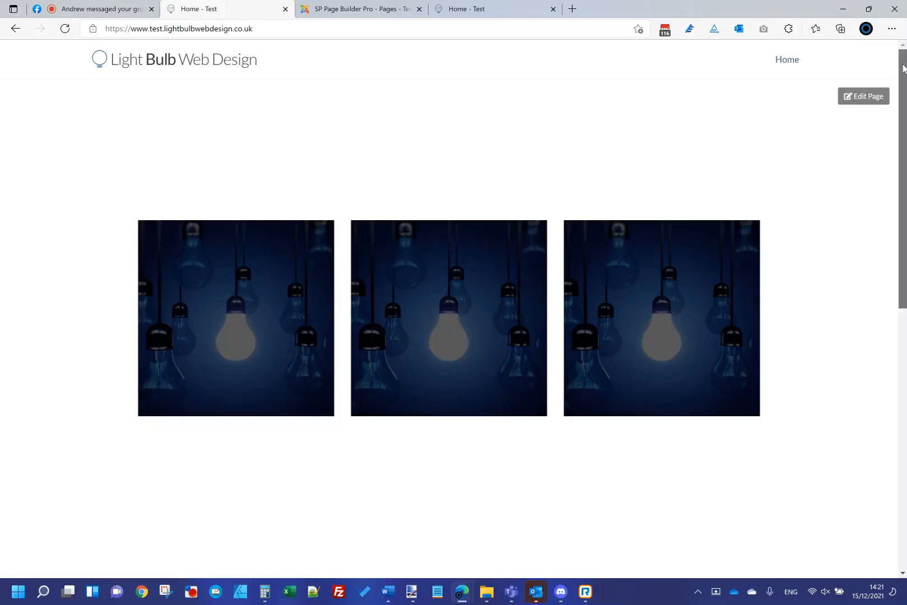
scroll(902, 67, down, 2)
scroll(448, 224, down, 3)
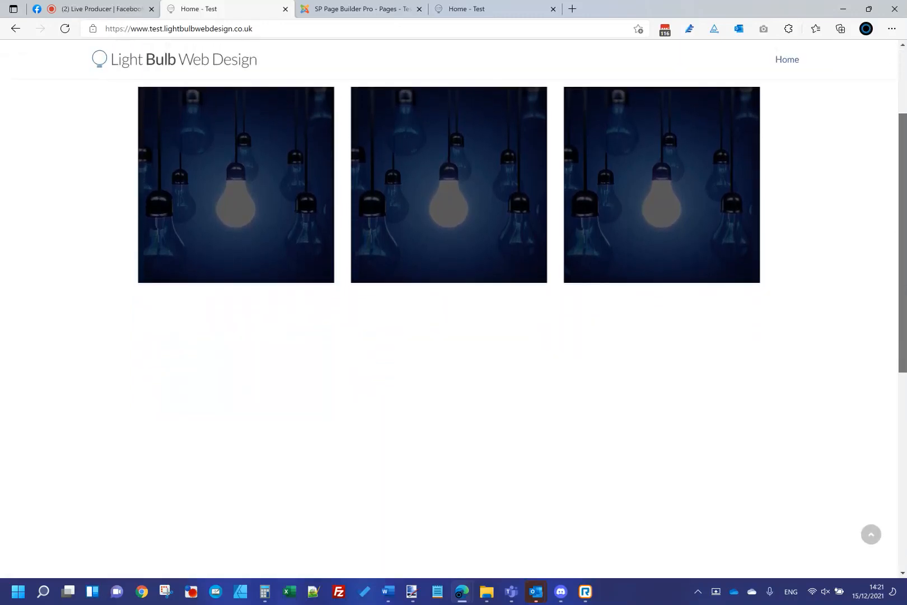
scroll(448, 280, up, 4)
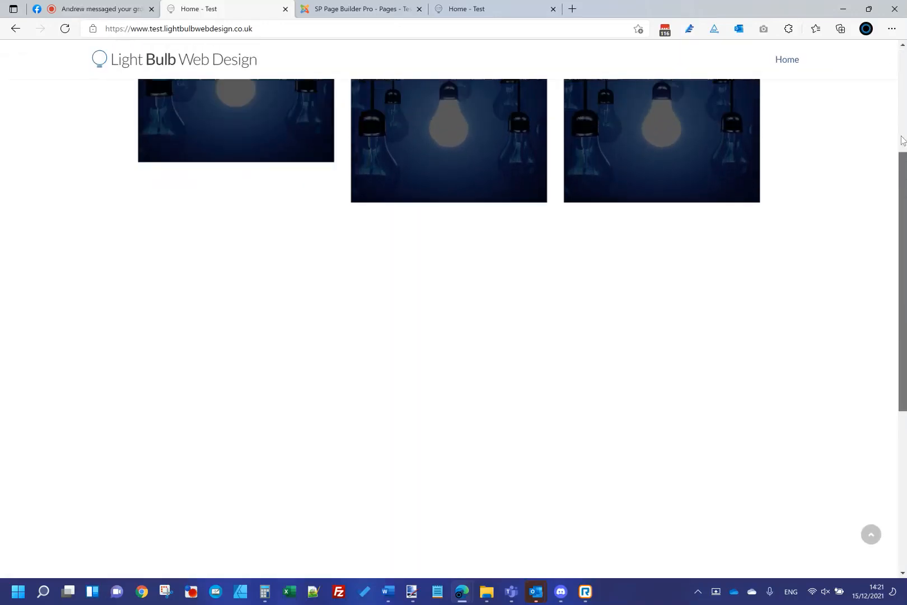
scroll(895, 156, down, 3)
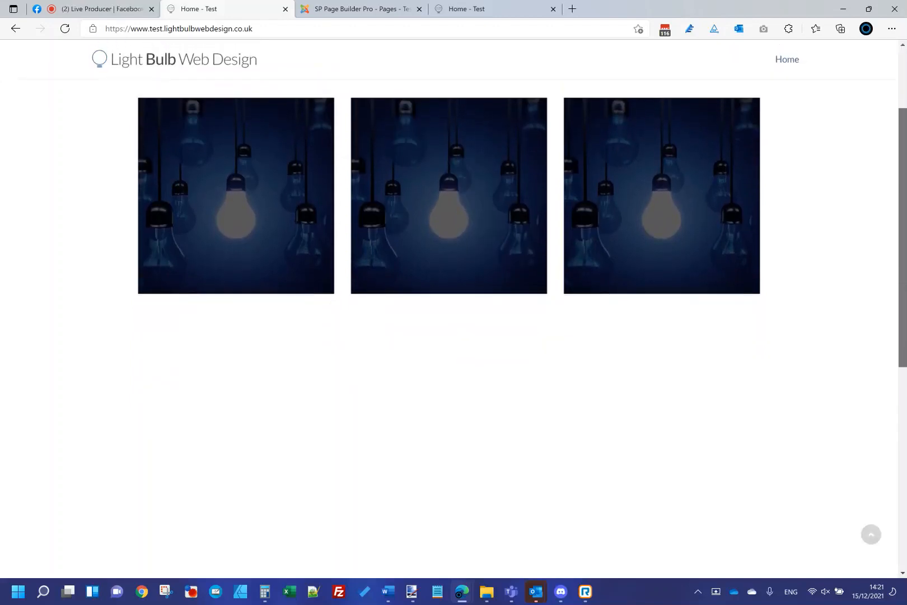
scroll(896, 155, up, 3)
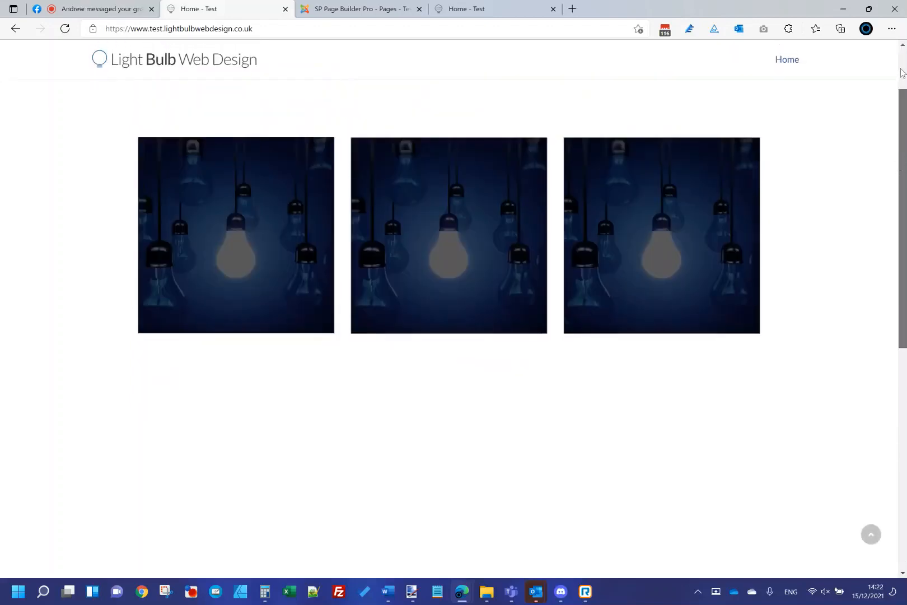
scroll(896, 155, down, 3)
scroll(895, 174, down, 2)
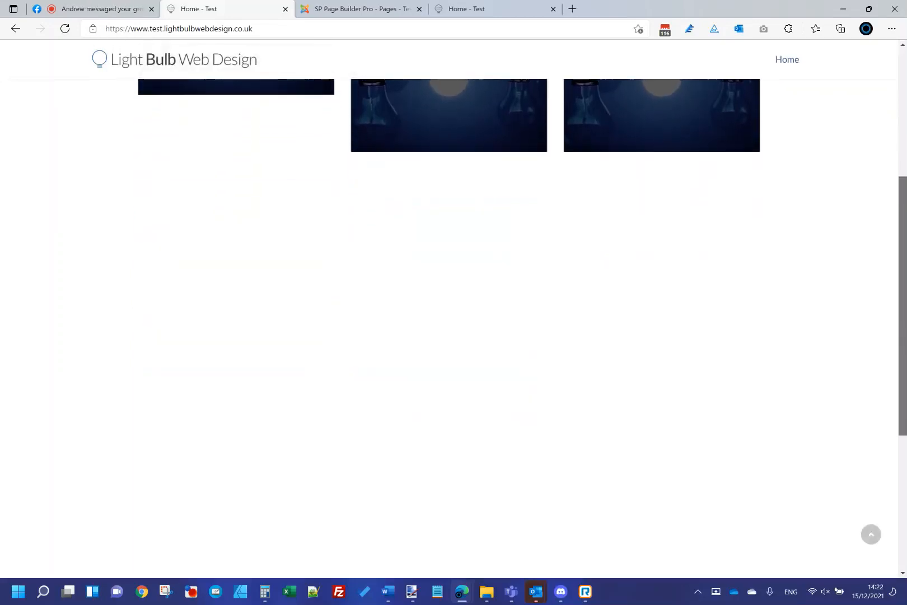
scroll(895, 174, up, 5)
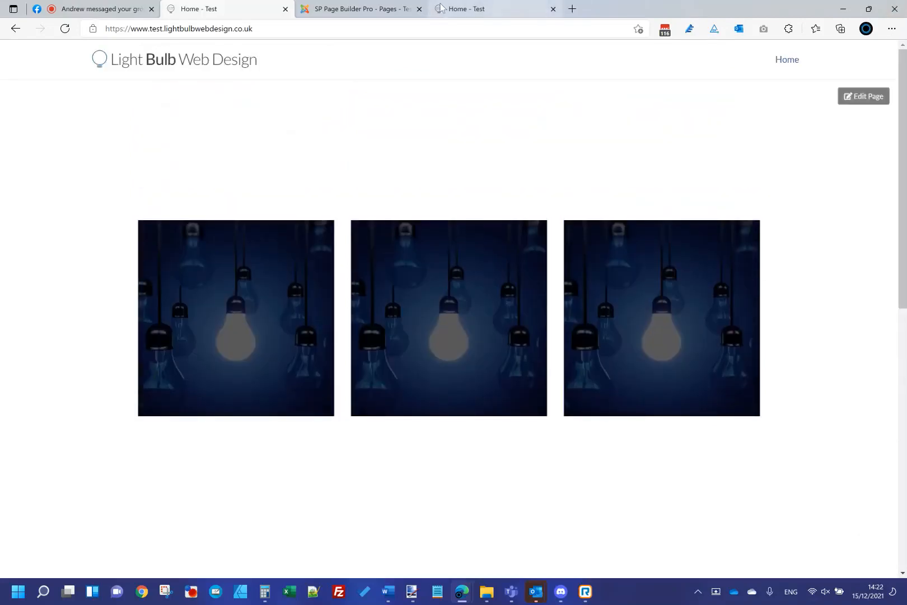
Set the 100% Move action's Y movement to -100, shift the first Move action to 40%, and save the page.
click(396, 8)
click(456, 9)
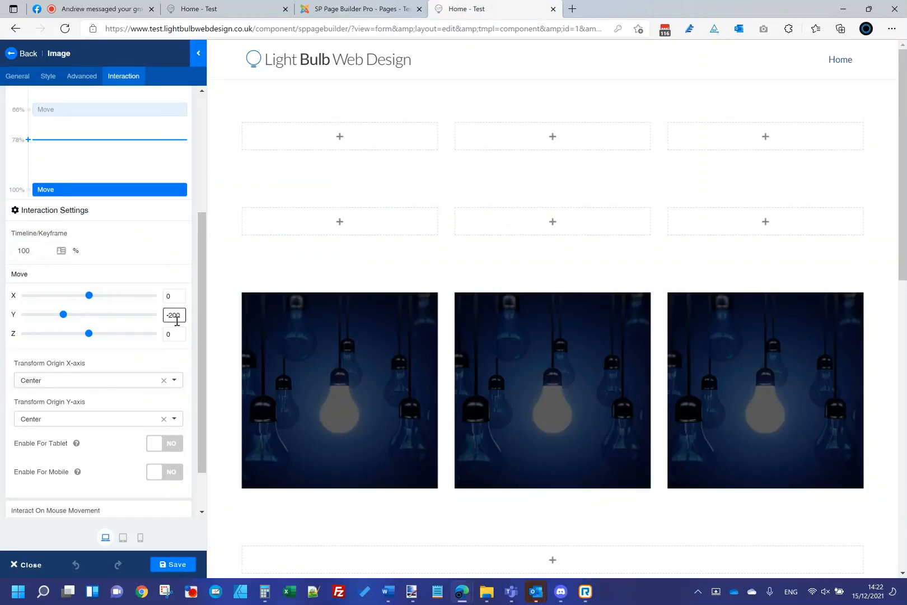
scroll(85, 202, up, 4)
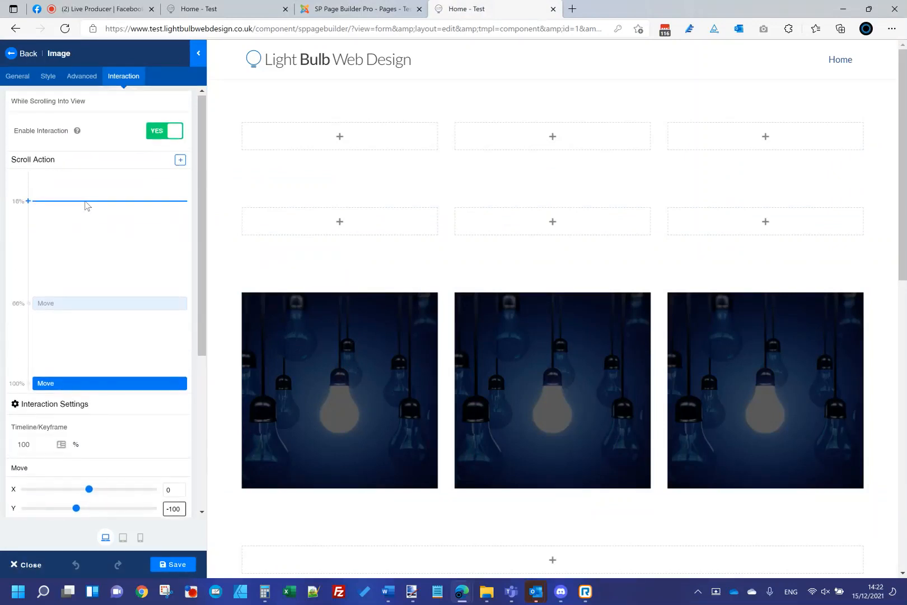
drag(85, 305, 92, 255)
click(177, 564)
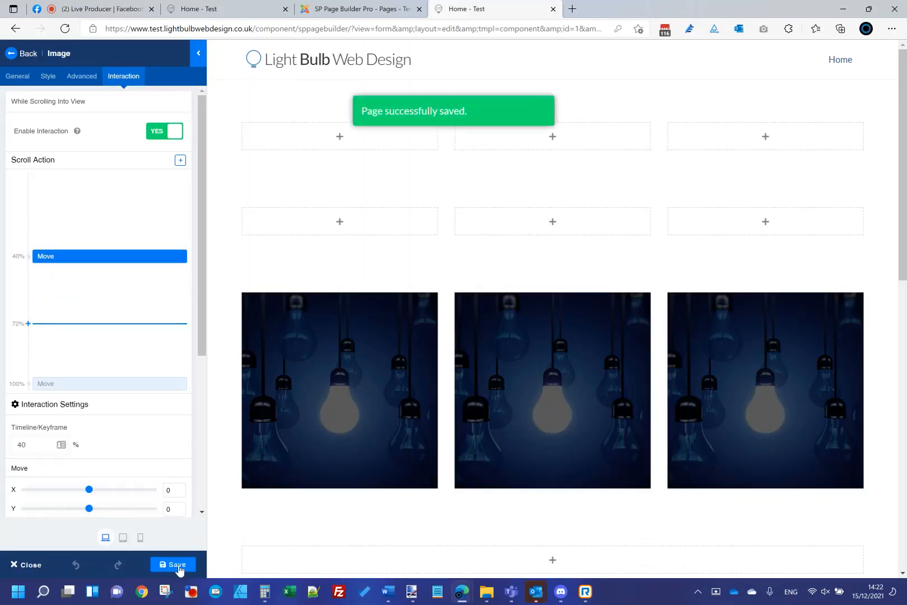
Enable the scroll interaction on the second image, shift its first Move action to 50%, and save the page.
click(475, 302)
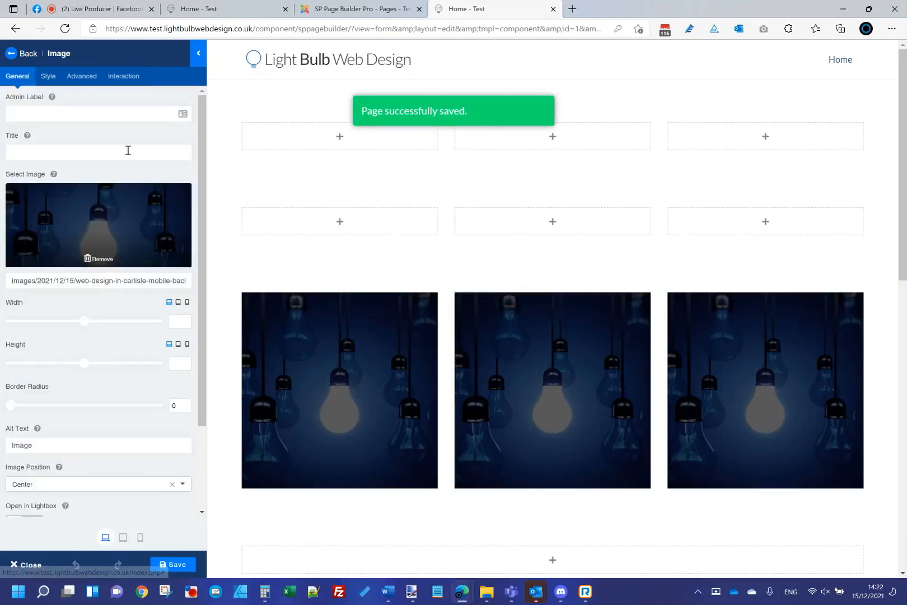
click(132, 76)
click(162, 137)
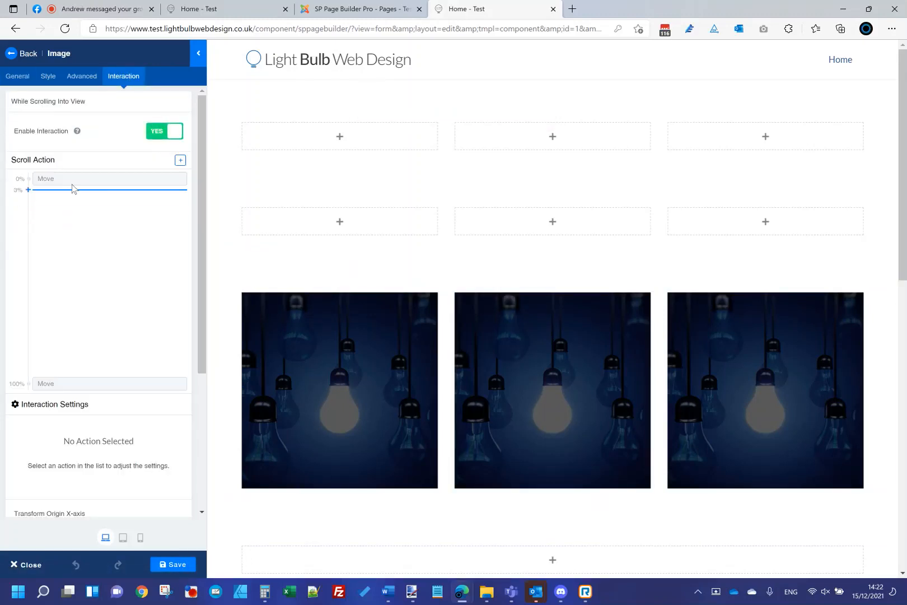
drag(73, 178, 83, 285)
scroll(84, 286, down, 3)
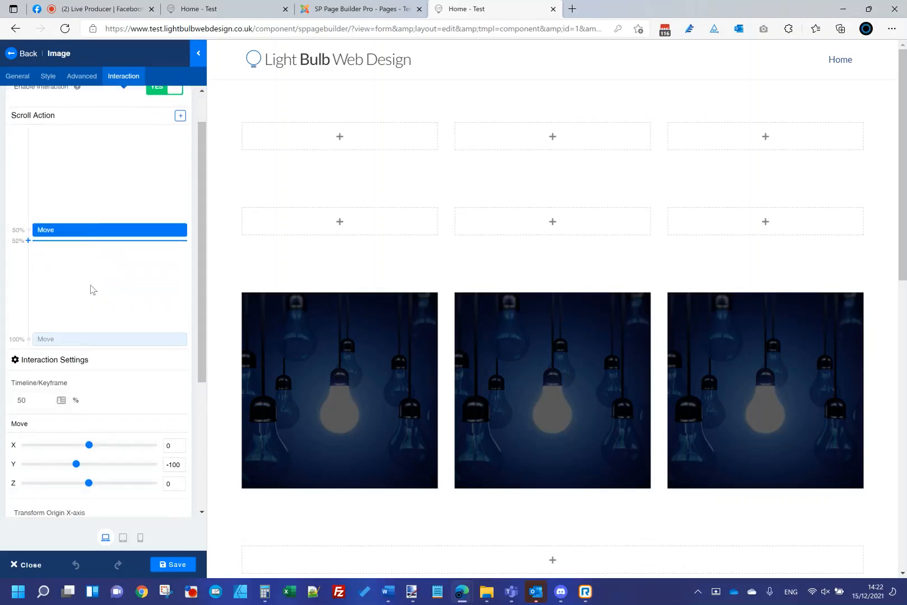
scroll(78, 252, up, 3)
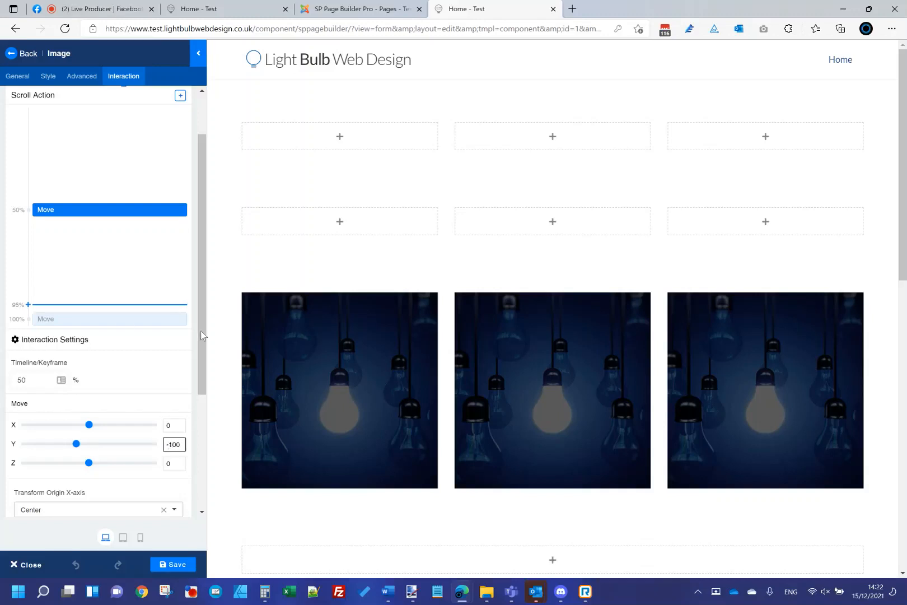
click(184, 563)
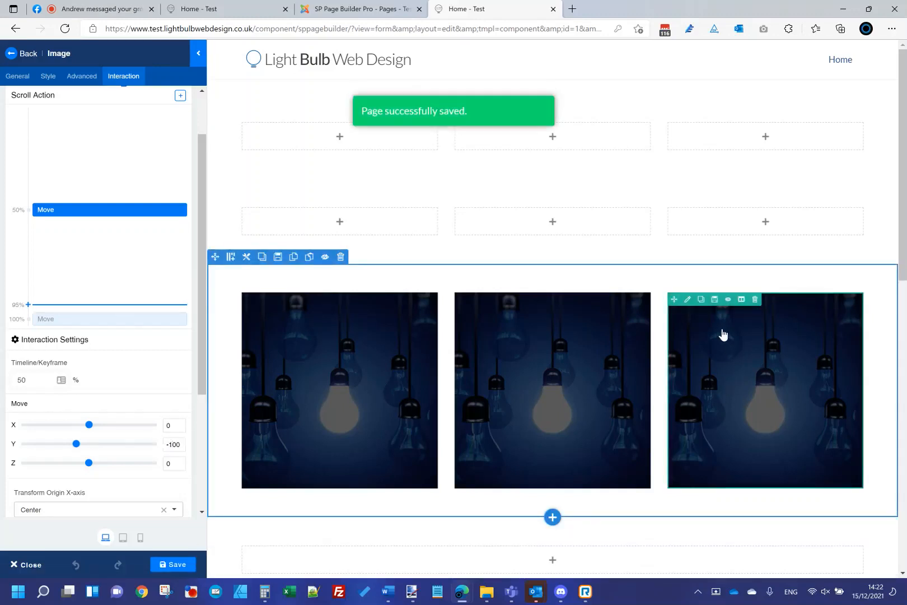
Enable the scroll interaction on the third image, shift its first Move action to 60%, and save the page.
click(688, 300)
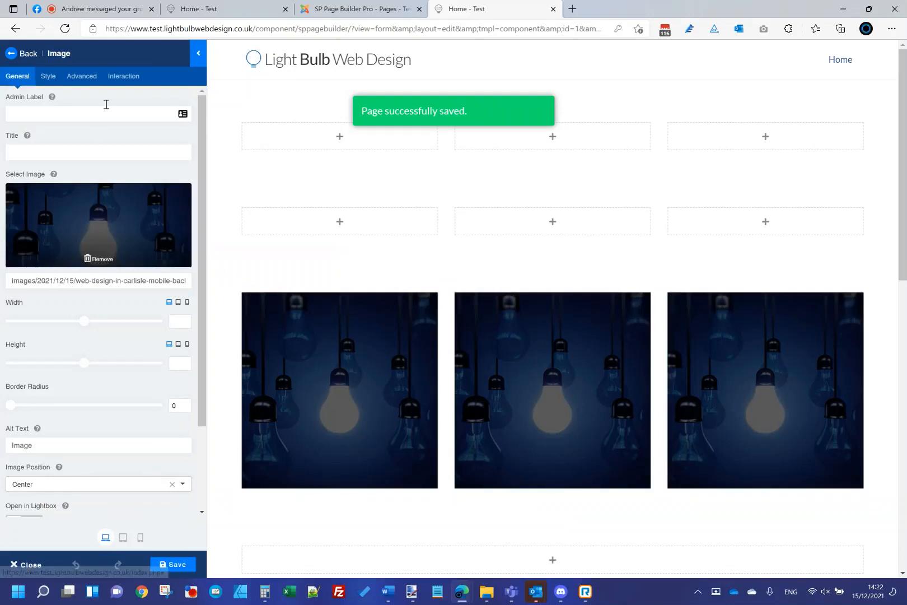
click(123, 76)
click(172, 134)
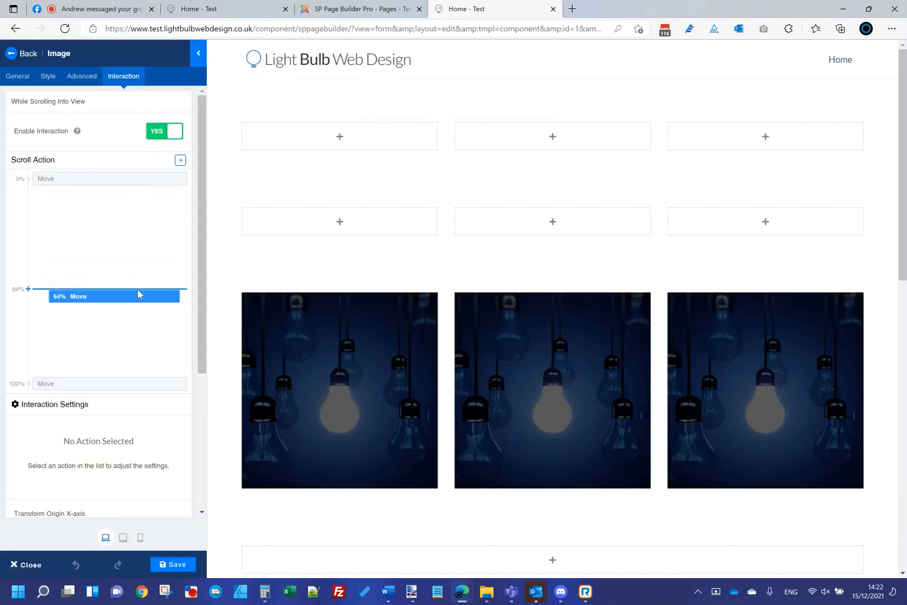
click(138, 303)
scroll(116, 407, down, 3)
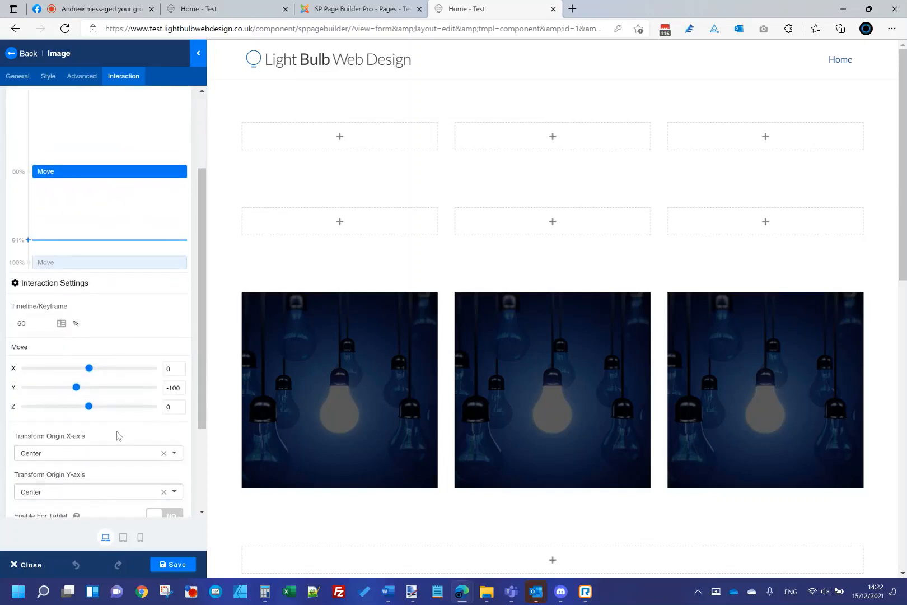
scroll(165, 332, up, 3)
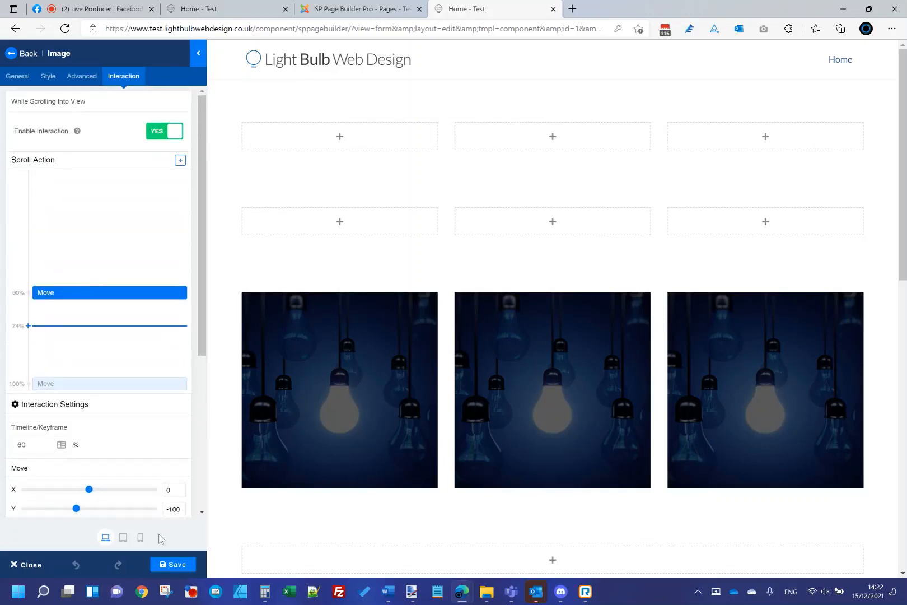
click(173, 564)
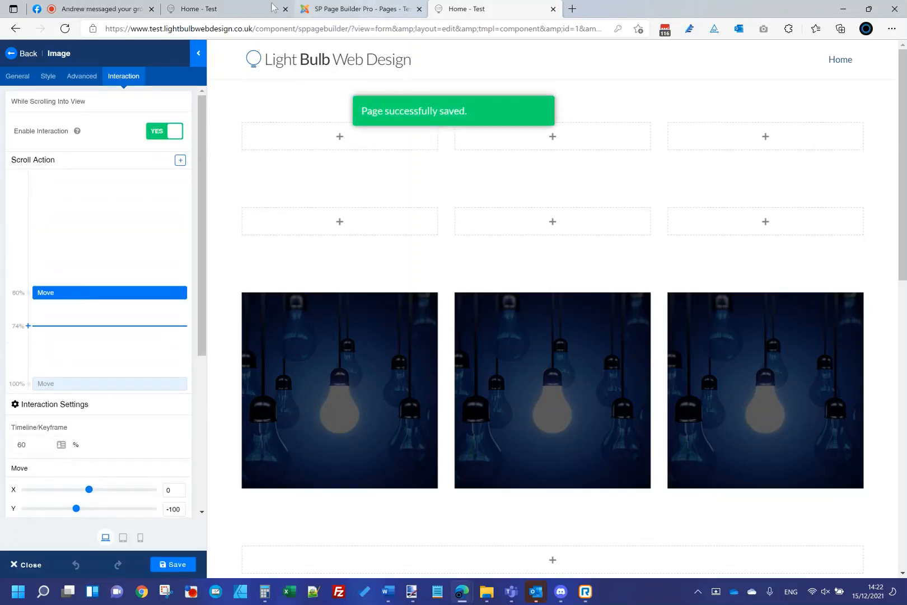
Compare how the three images move on the live home page by scrolling down and back up.
click(237, 4)
click(237, 56)
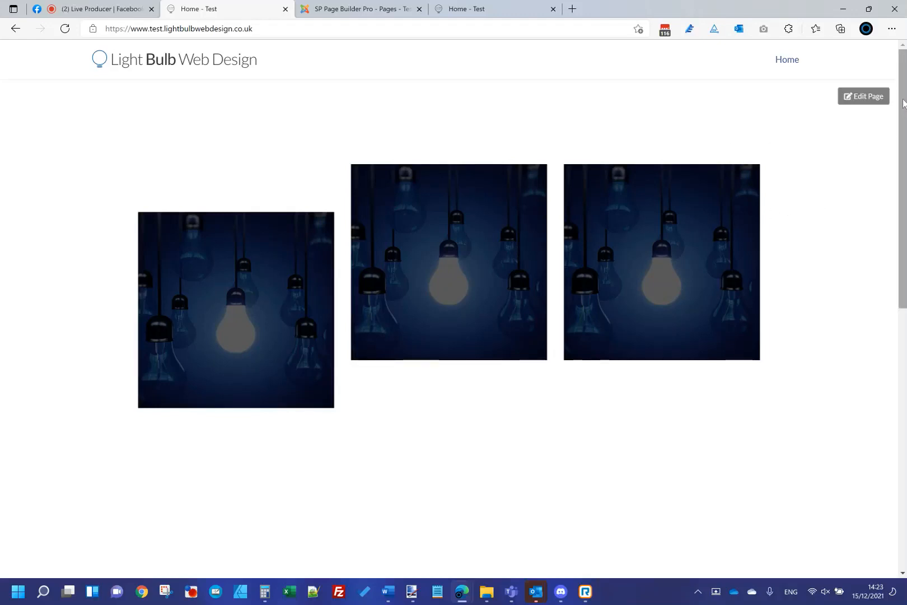
scroll(902, 103, down, 1)
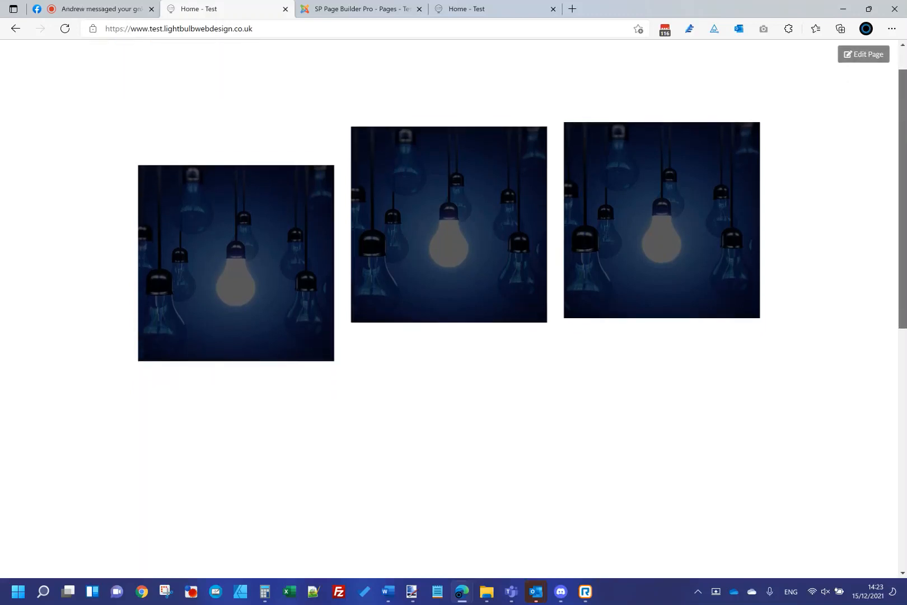
scroll(498, 224, down, 3)
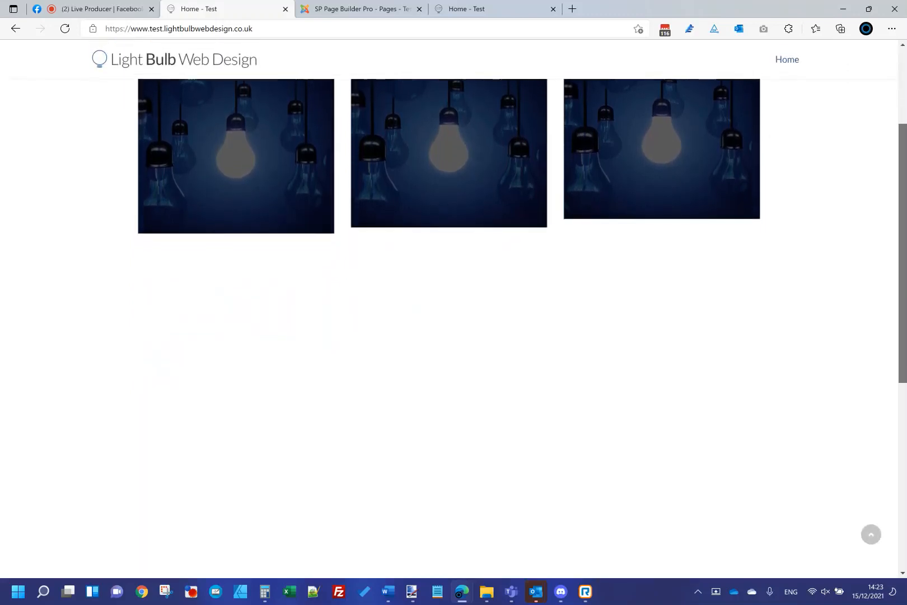
scroll(888, 126, up, 4)
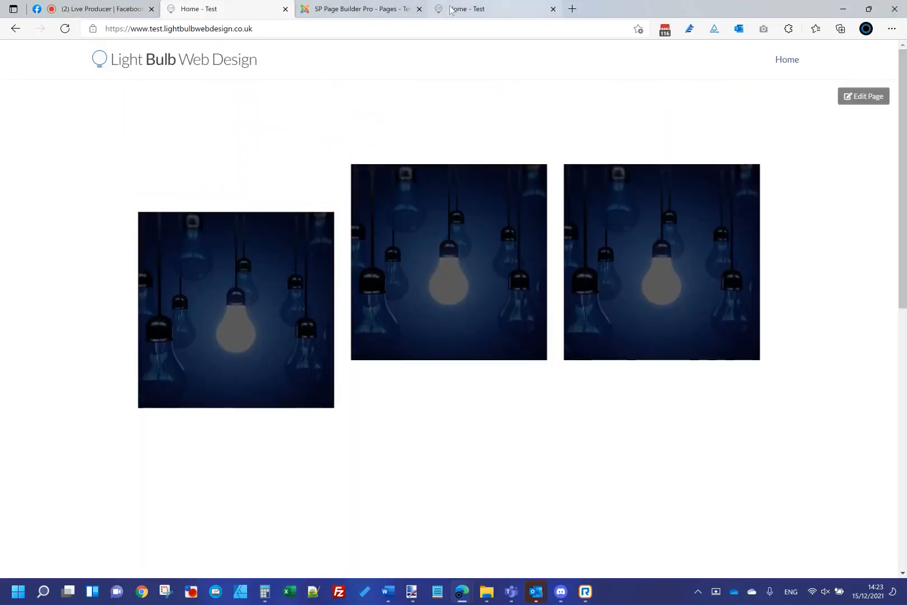
Shift the third image's first Move action to 40% and check the second image's first Move action.
click(459, 9)
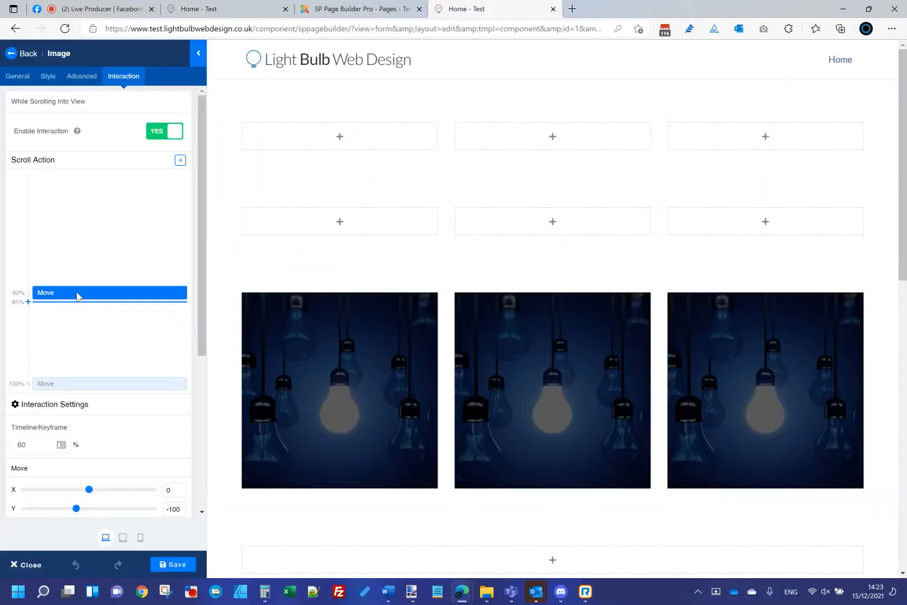
drag(77, 296, 75, 256)
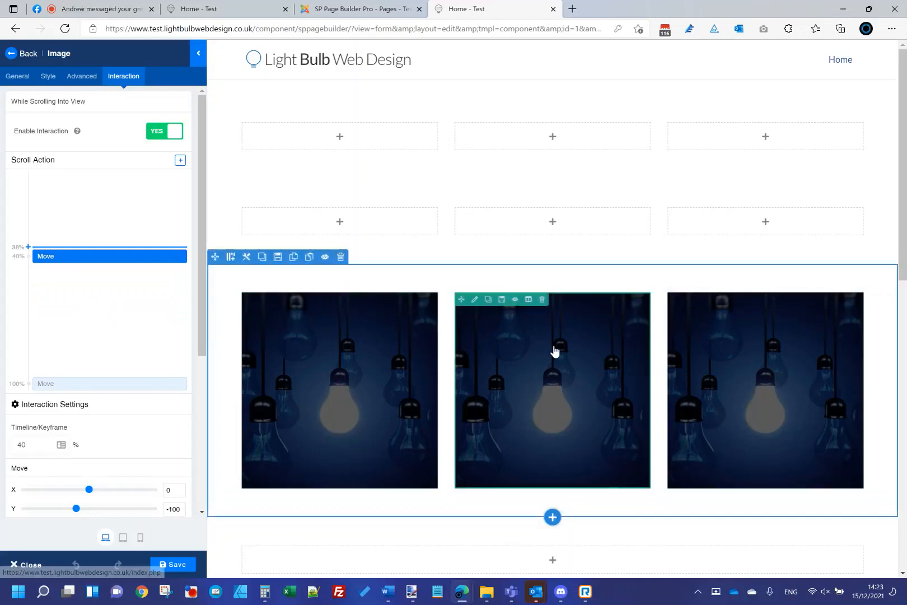
click(474, 299)
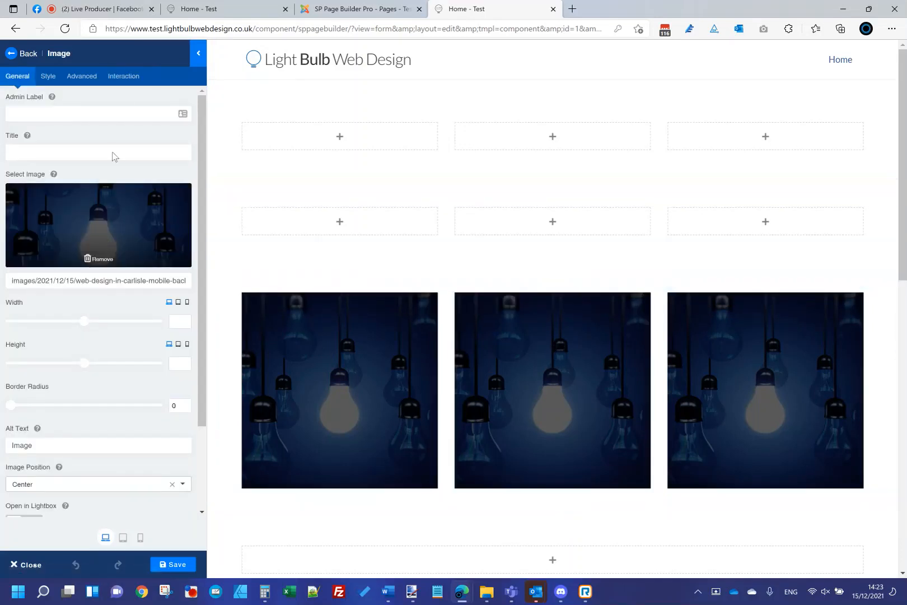
click(123, 75)
click(63, 274)
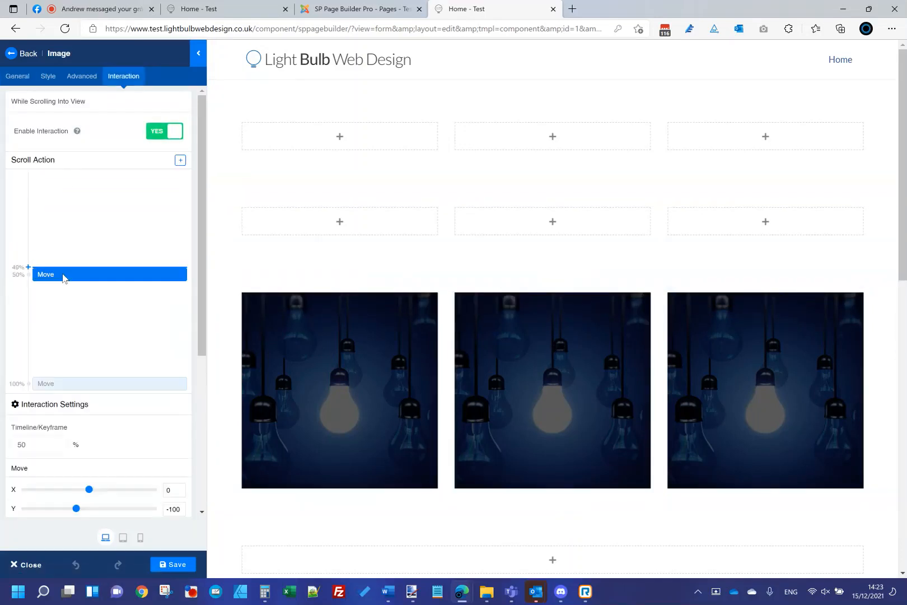
Shift the first image's first Move action to 60% and save the page.
click(302, 325)
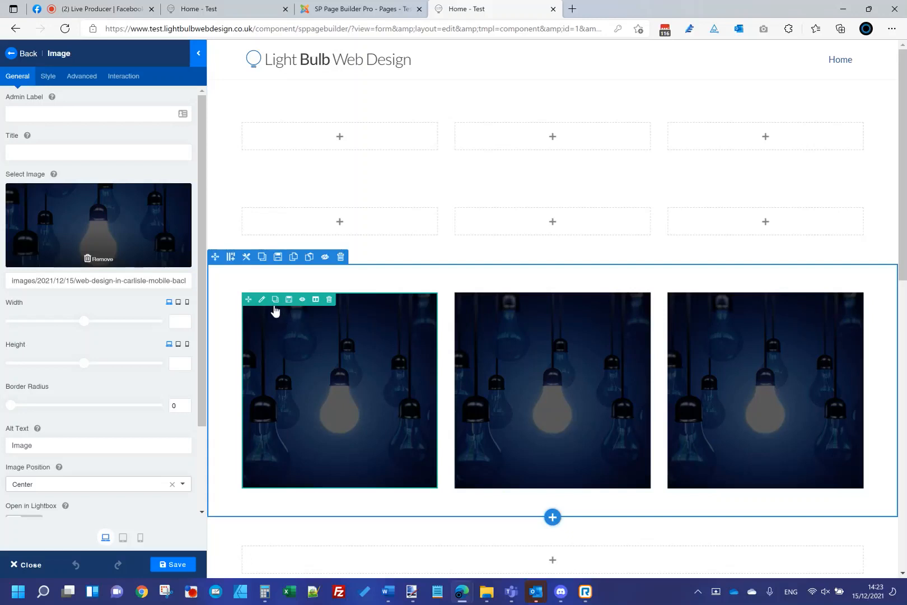
click(116, 77)
drag(73, 279, 73, 304)
click(174, 563)
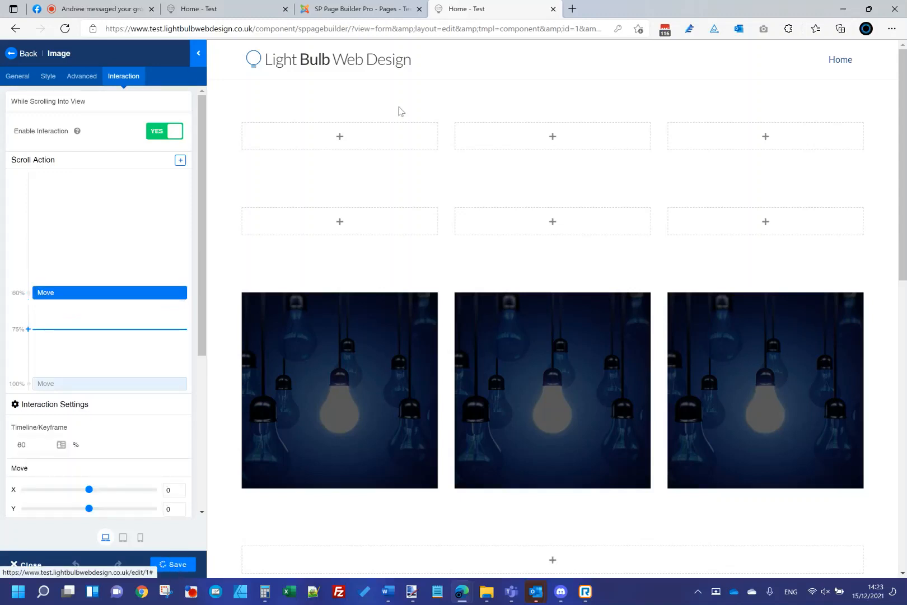
Reload the live home page and examine the images' changed scroll movement.
click(213, 9)
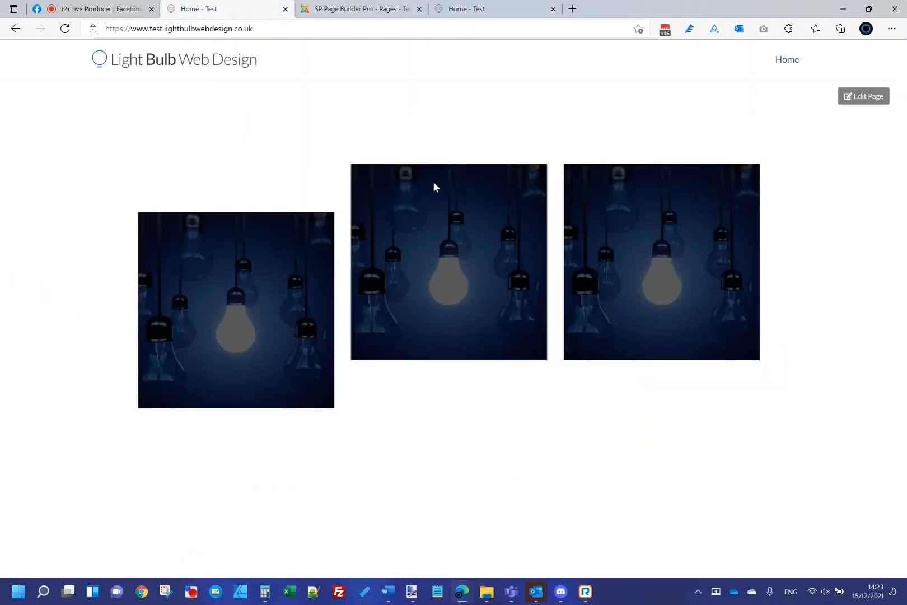
key(F5)
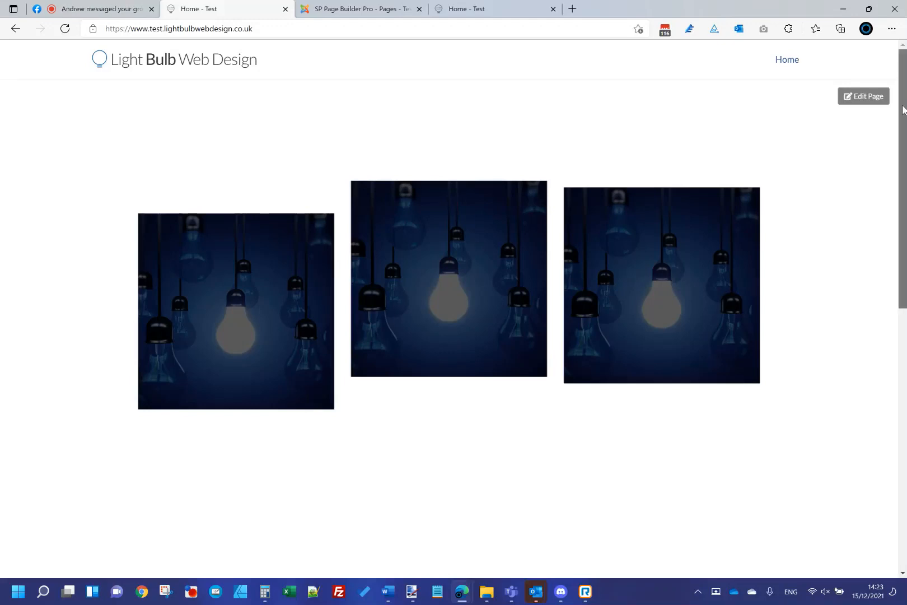
scroll(902, 109, down, 2)
drag(903, 128, 890, 66)
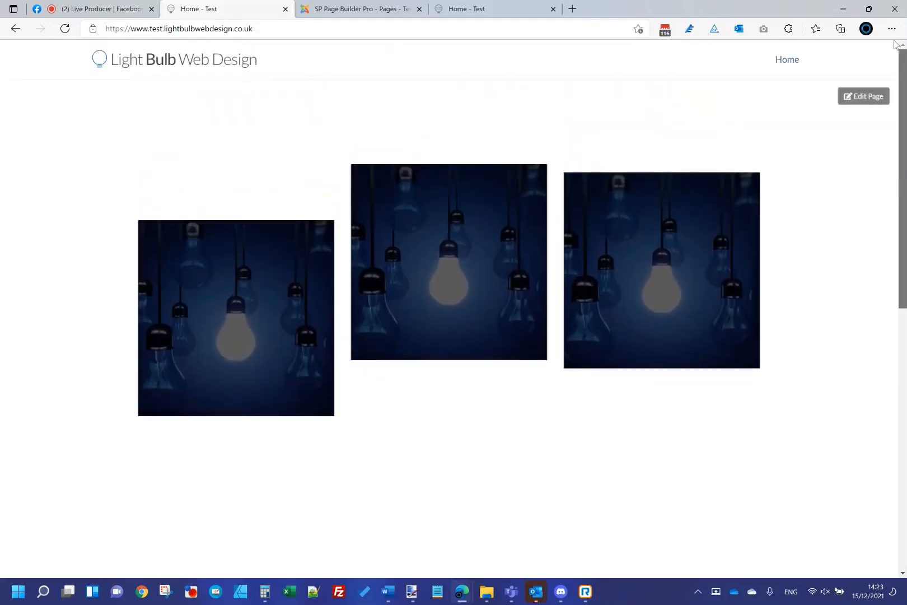
Duplicate the first empty row above the images and save the page.
click(487, 9)
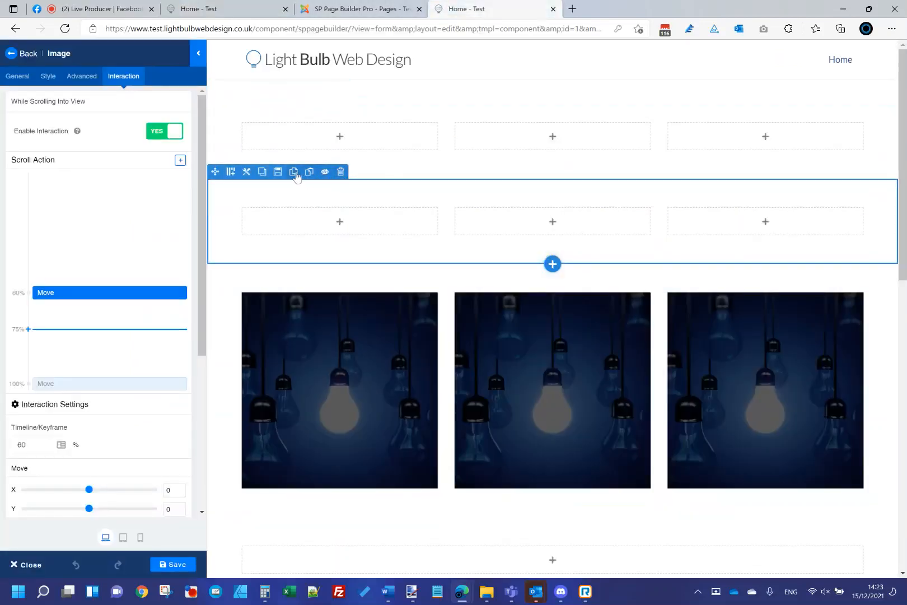
click(294, 172)
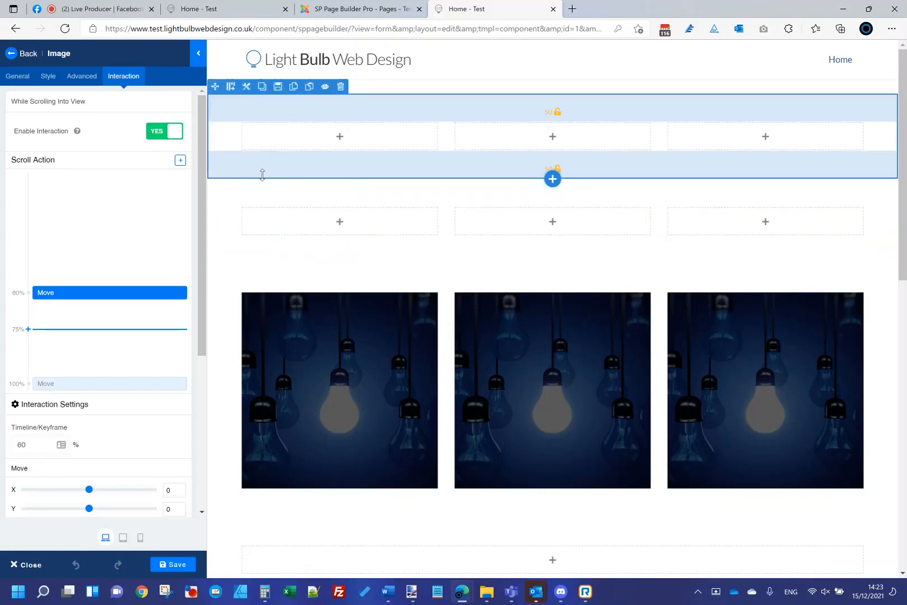
click(262, 172)
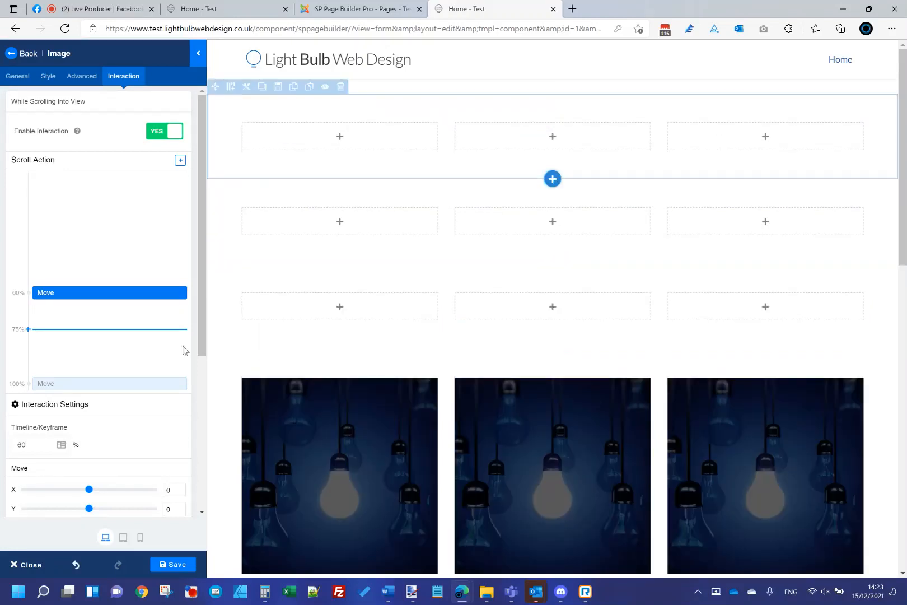
click(161, 565)
Check the images' lower starting position and scroll movement on the live home page.
click(201, 9)
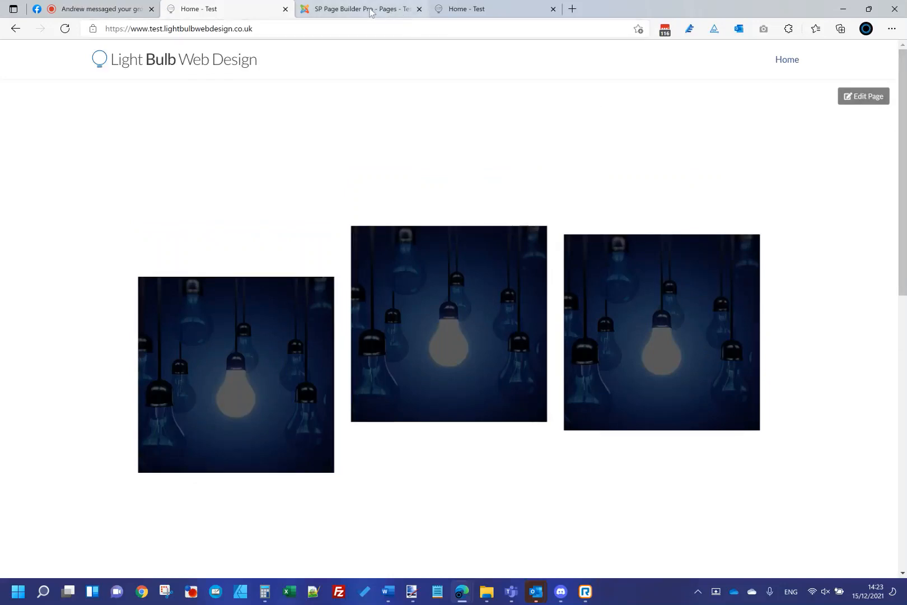
scroll(905, 108, down, 3)
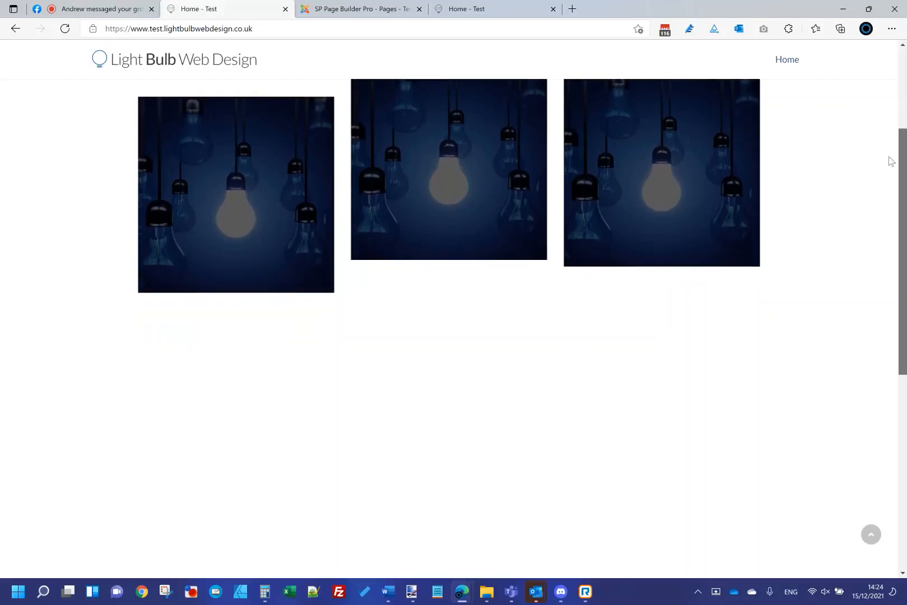
scroll(891, 158, up, 3)
Shift the first Move action to 40% on the first and second images, check the third image's actions, and save the page.
click(458, 8)
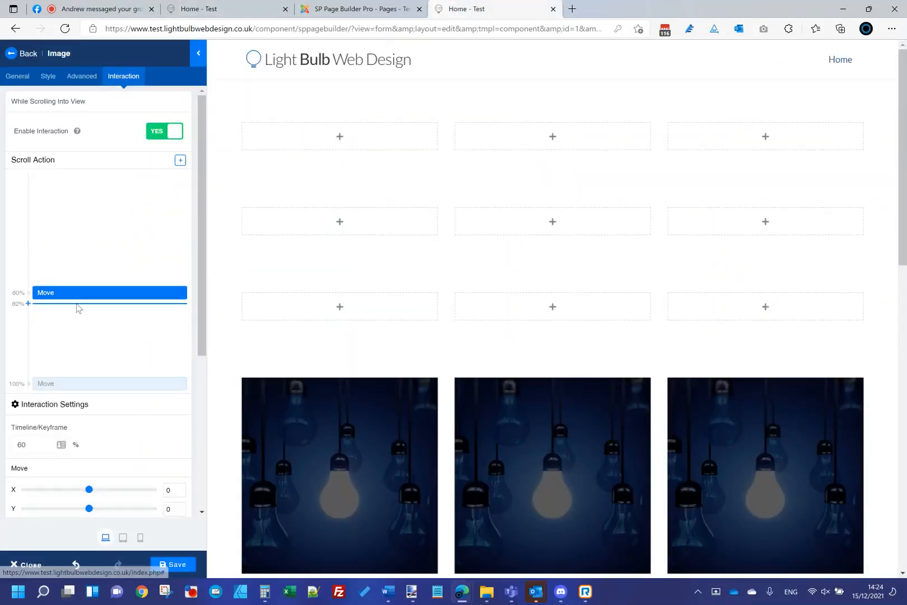
drag(72, 292, 72, 251)
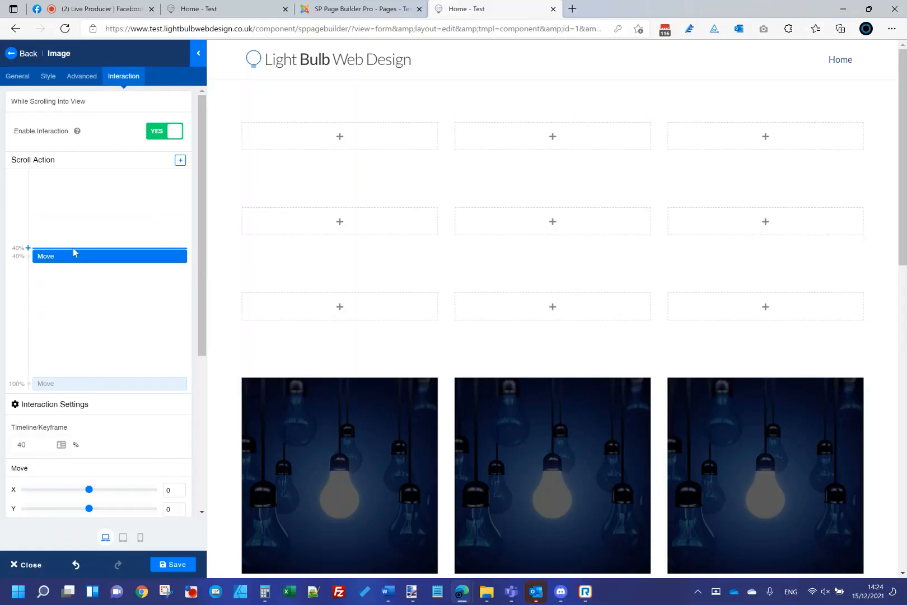
click(473, 402)
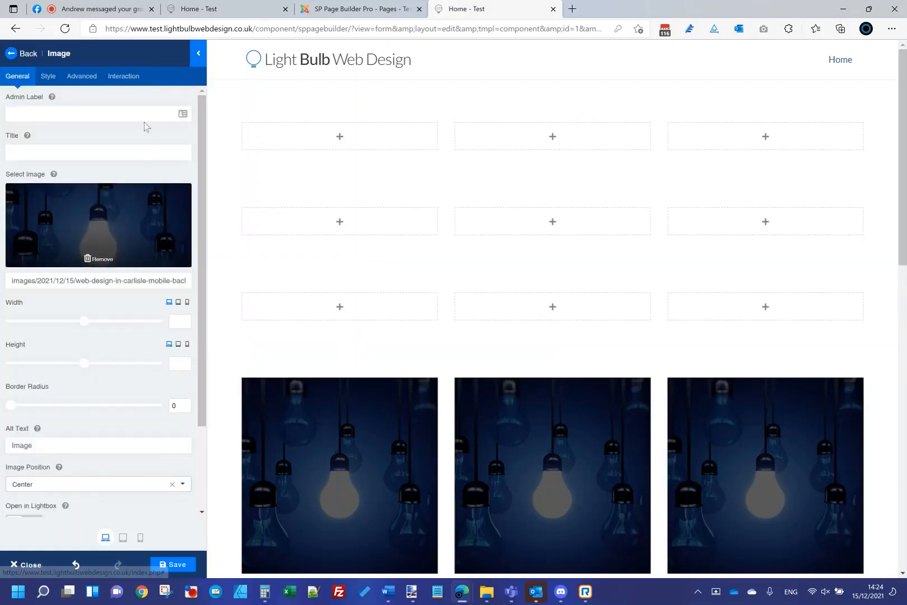
click(124, 75)
drag(47, 279, 49, 253)
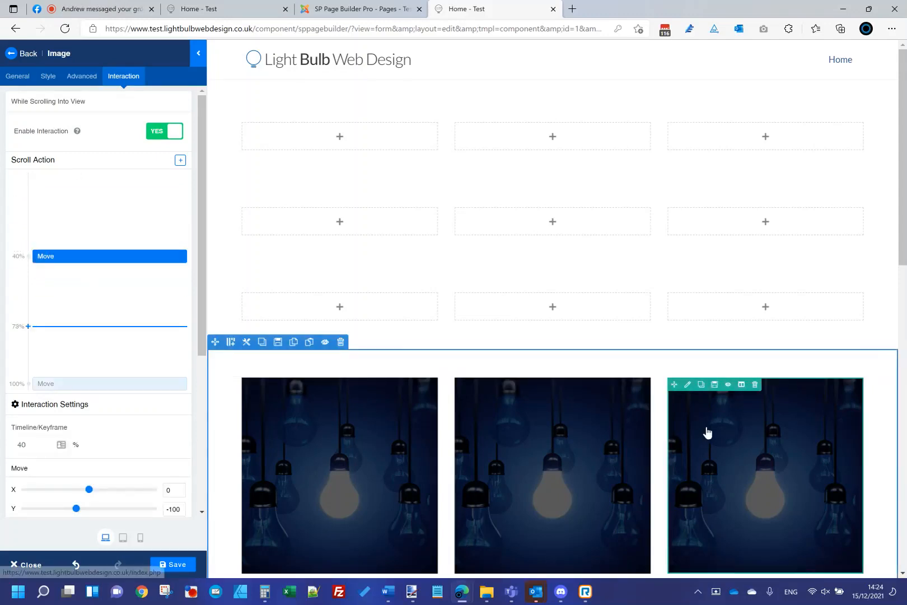
click(689, 384)
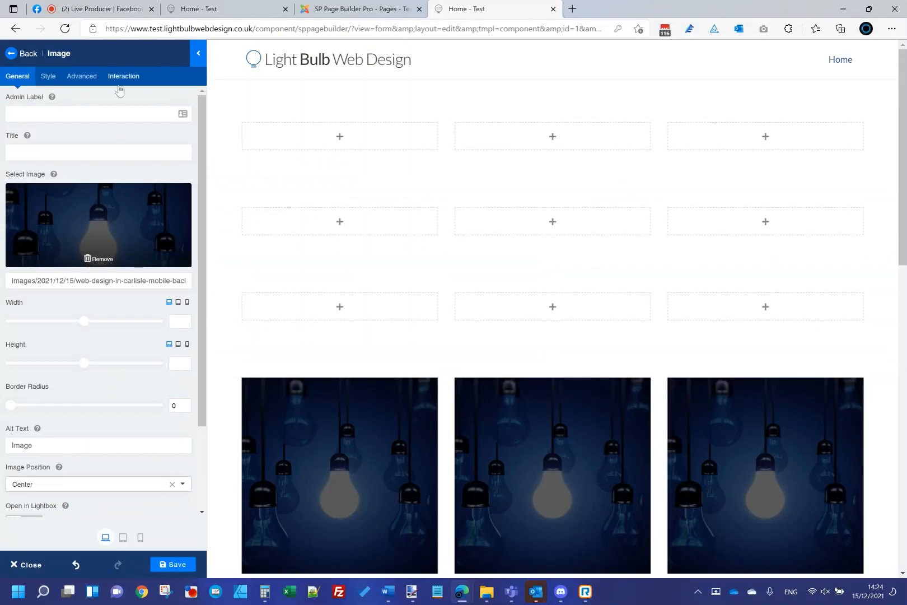
click(122, 76)
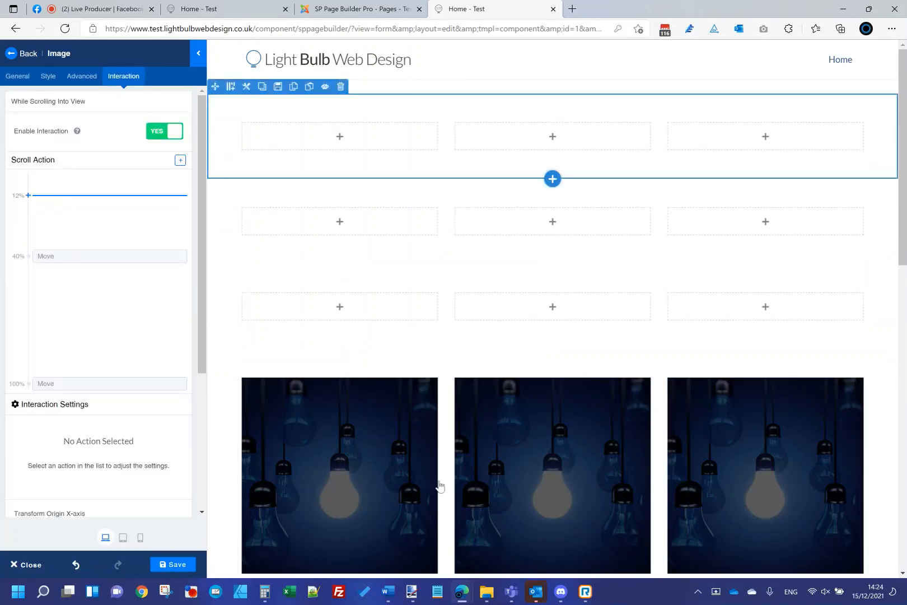
click(174, 566)
Check the three images' positions on the live home page and return to the page editor.
click(258, 7)
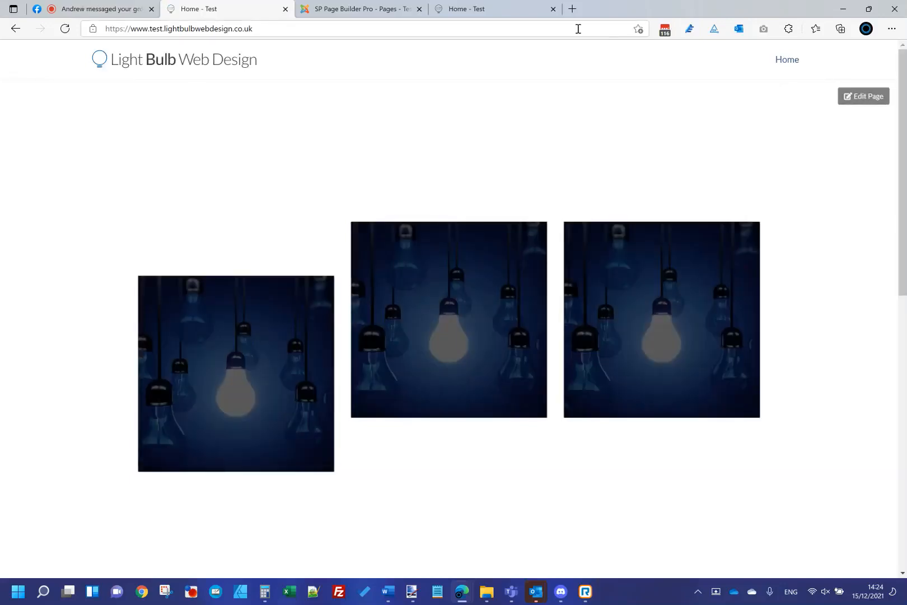
click(454, 7)
click(374, 8)
click(456, 8)
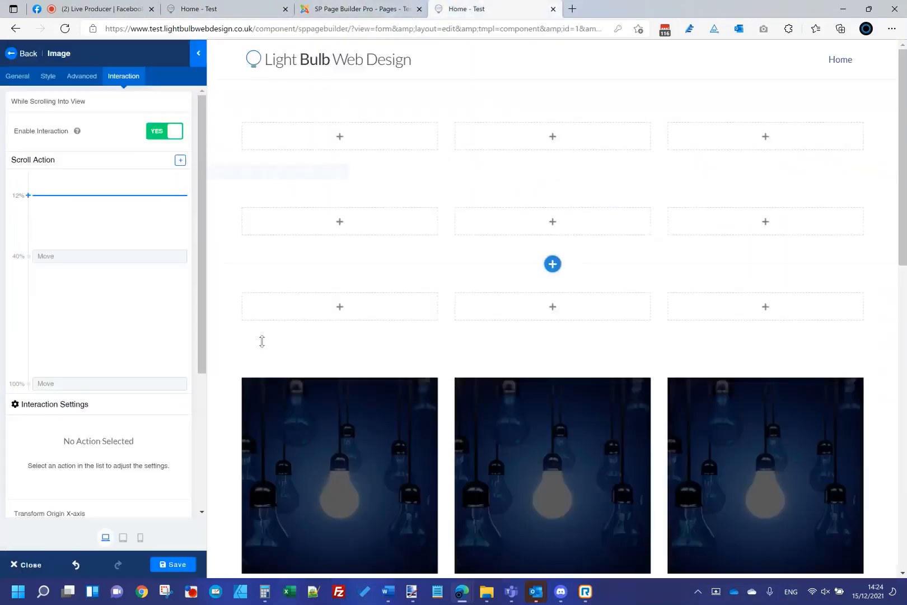
Set the Y movement of the first image's 40% Move action to -100 and save the page.
click(261, 385)
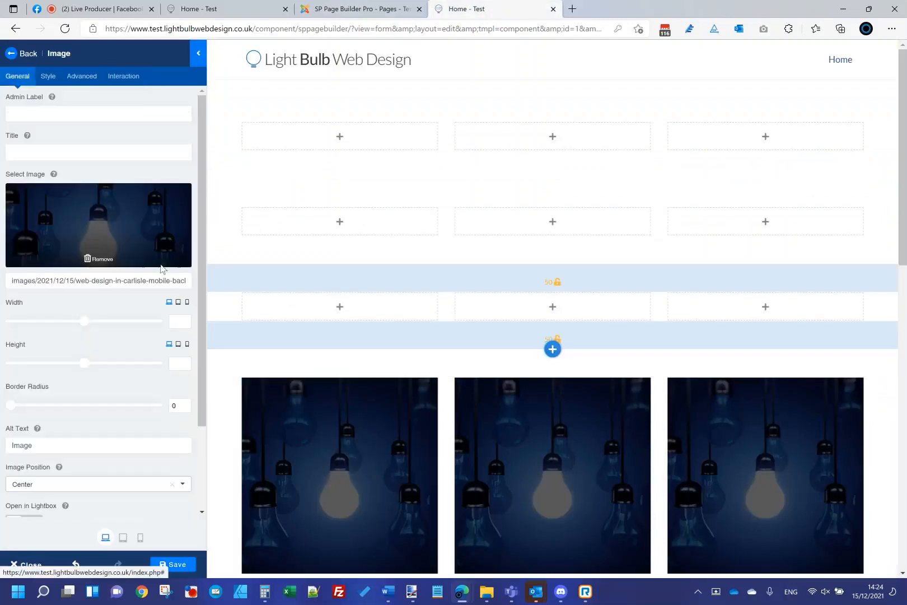
click(123, 75)
scroll(116, 317, down, 4)
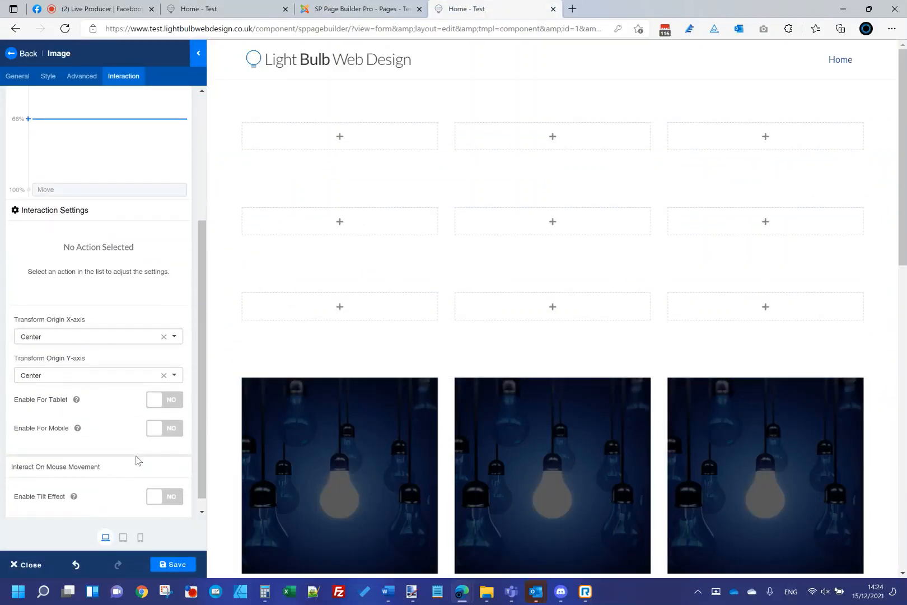
scroll(136, 459, up, 4)
click(119, 259)
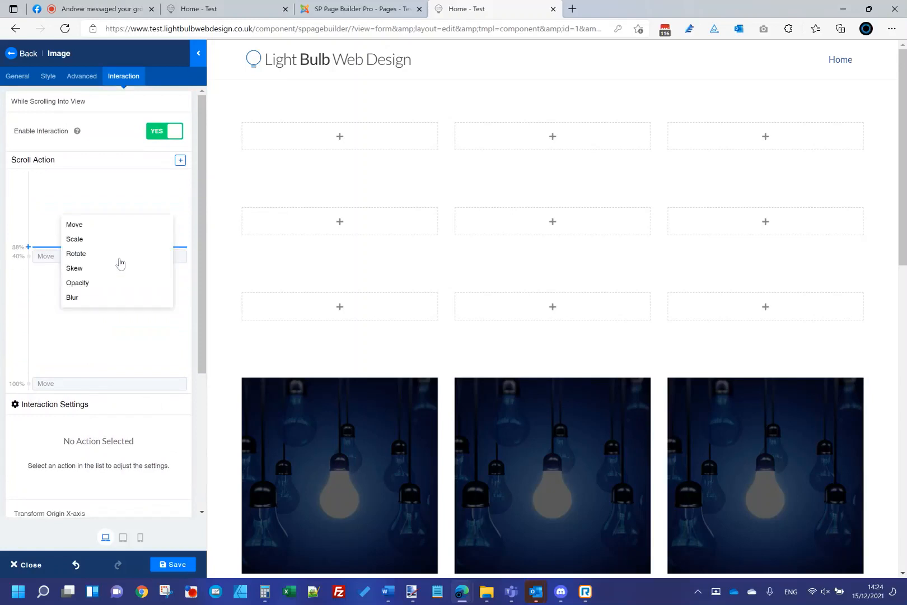
click(48, 259)
scroll(112, 392, down, 3)
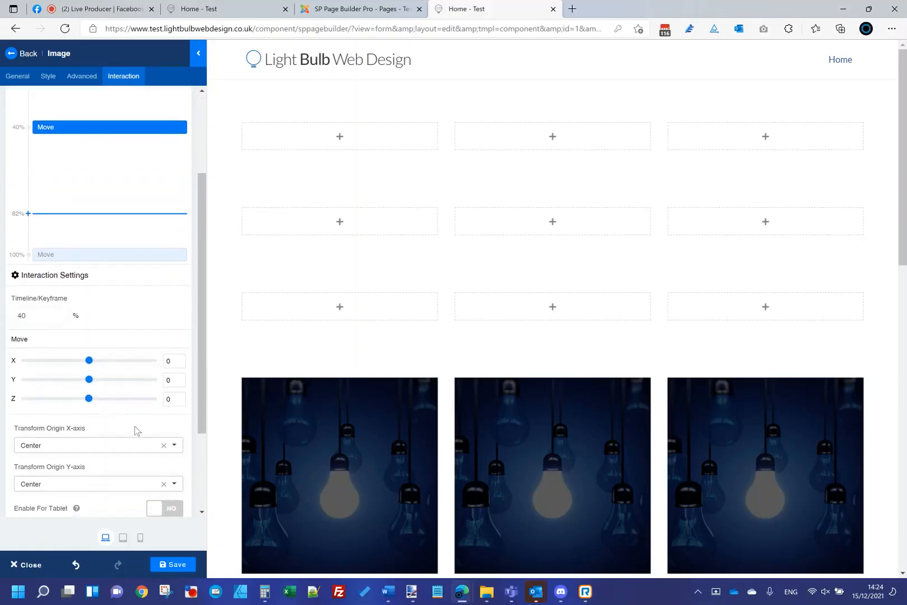
text(-100)
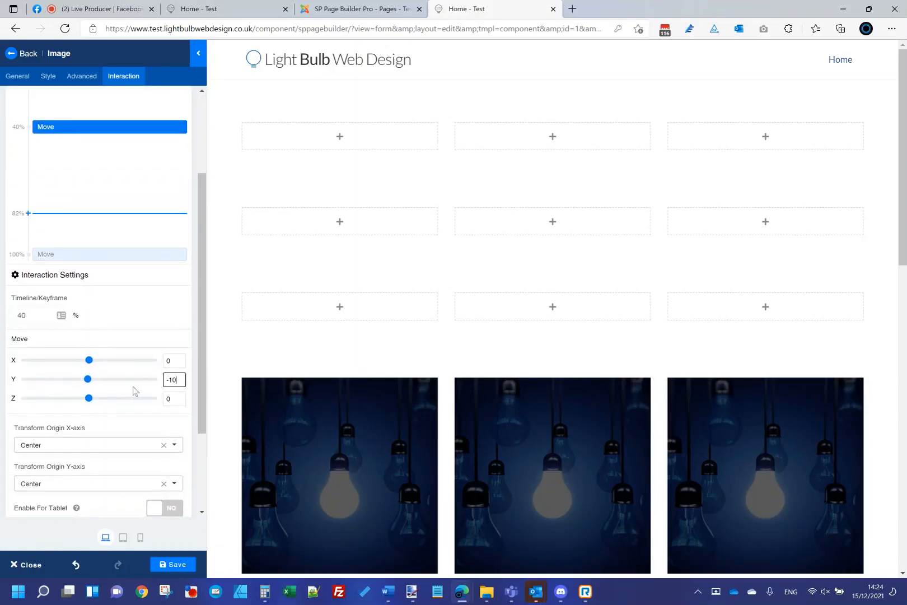
click(168, 565)
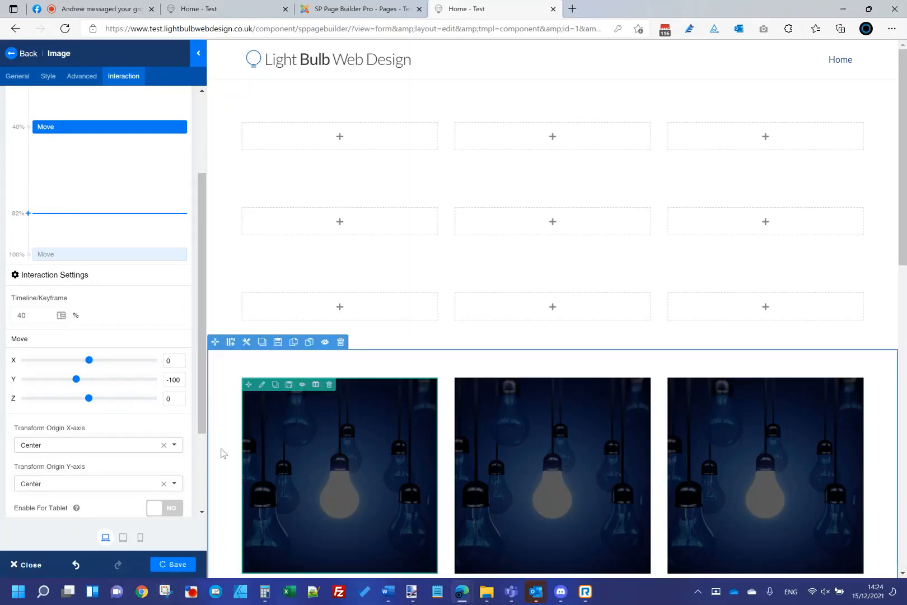
Reload the live home page, examine how the first image aligns with the others while scrolling, and return to the editor.
click(347, 4)
click(223, 8)
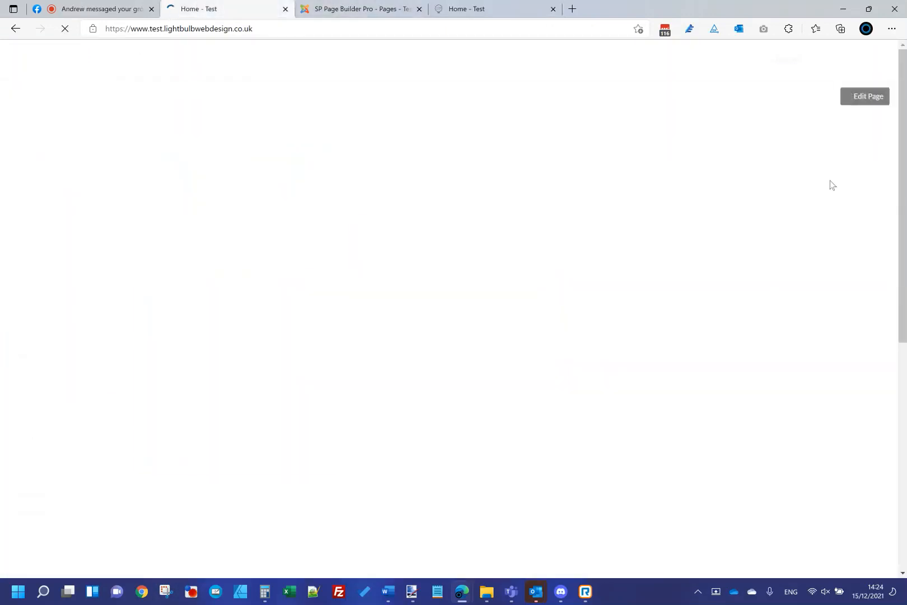
drag(901, 166, 893, 135)
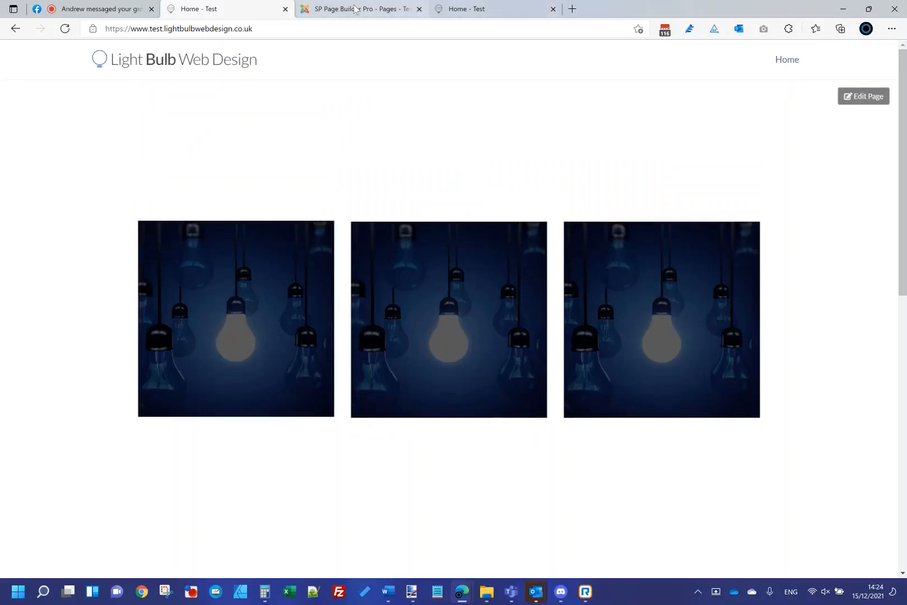
click(358, 9)
click(481, 9)
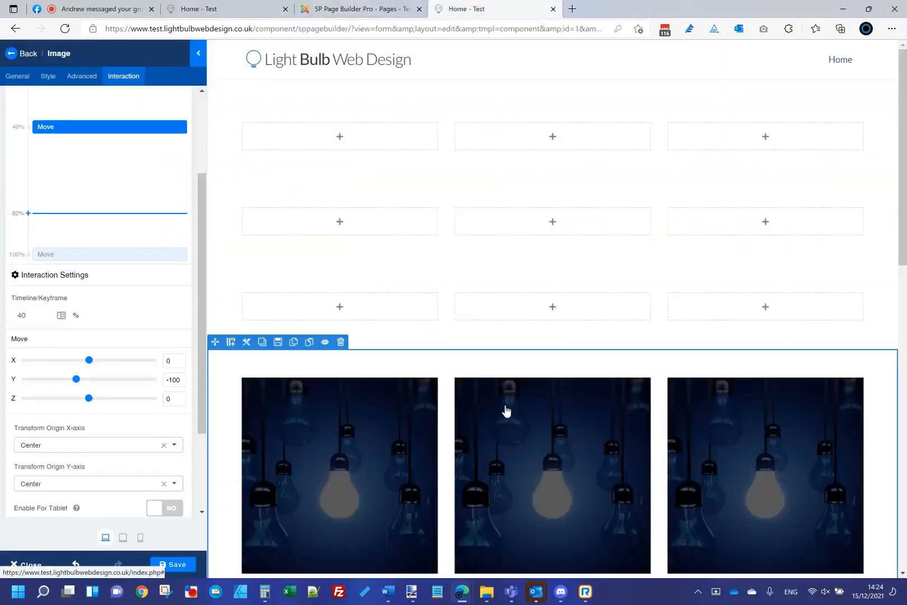
Shift the second image's first Move action to 50% on the scroll timeline and save the page.
click(475, 385)
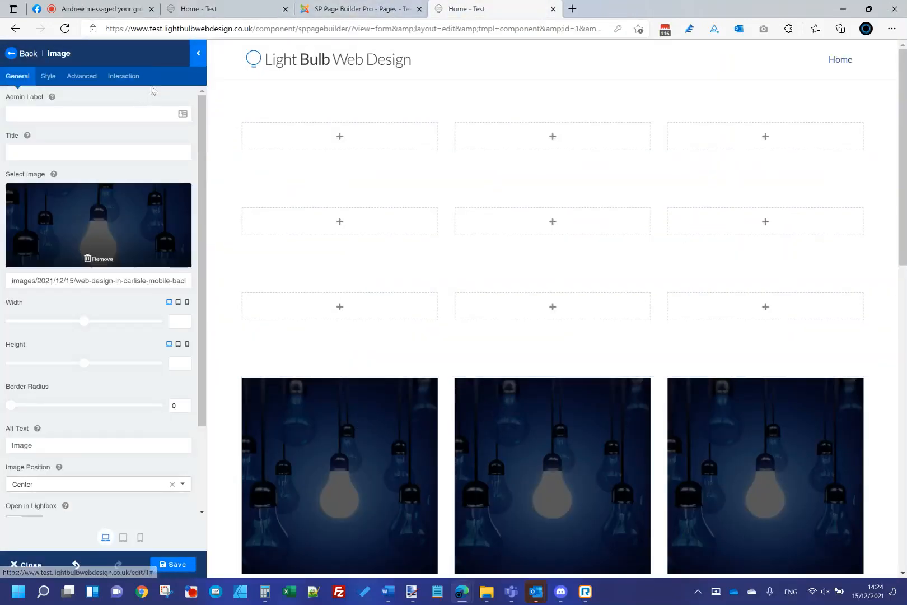
click(126, 78)
click(109, 257)
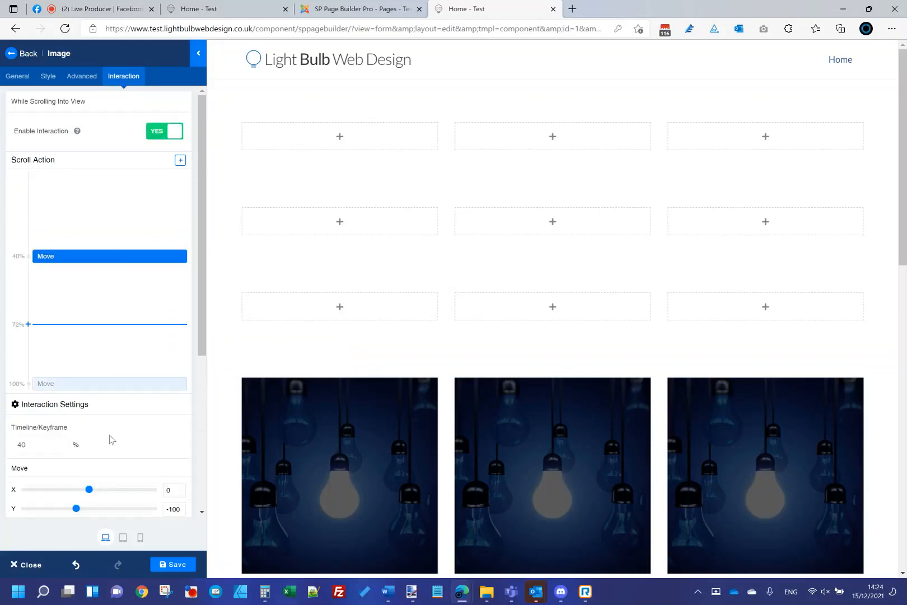
scroll(112, 437, down, 2)
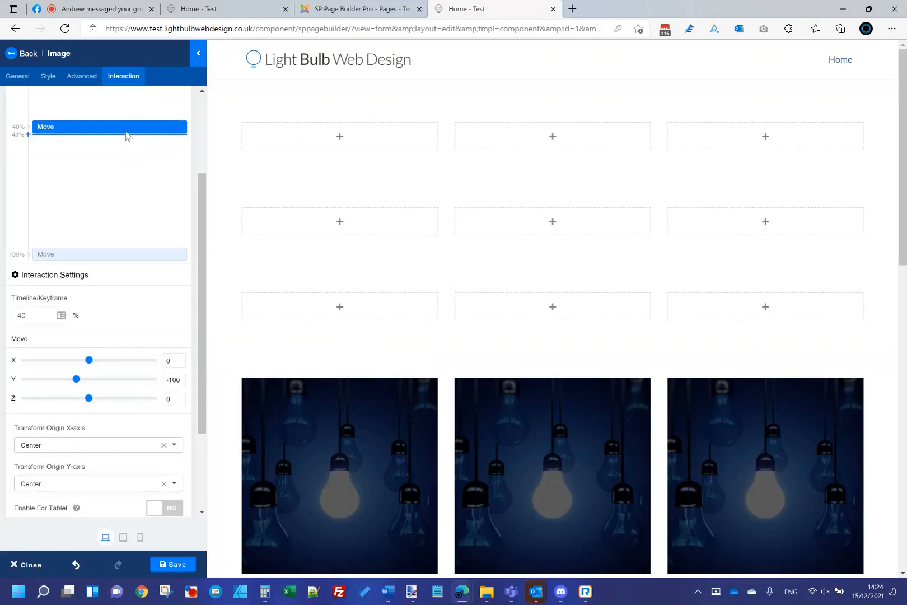
drag(125, 128, 124, 152)
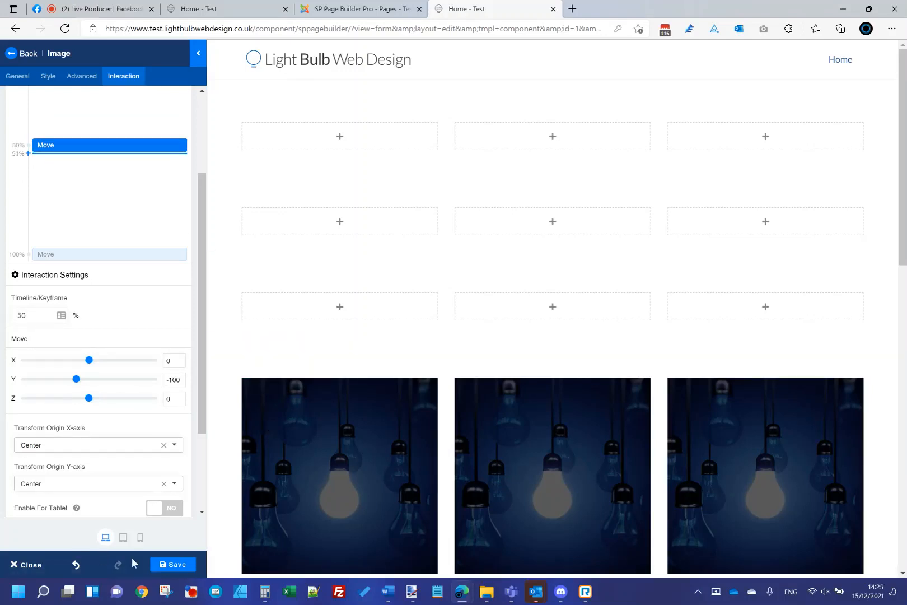
click(172, 563)
Shift the third image's first Move action to 60% on the scroll timeline and save the page.
click(685, 386)
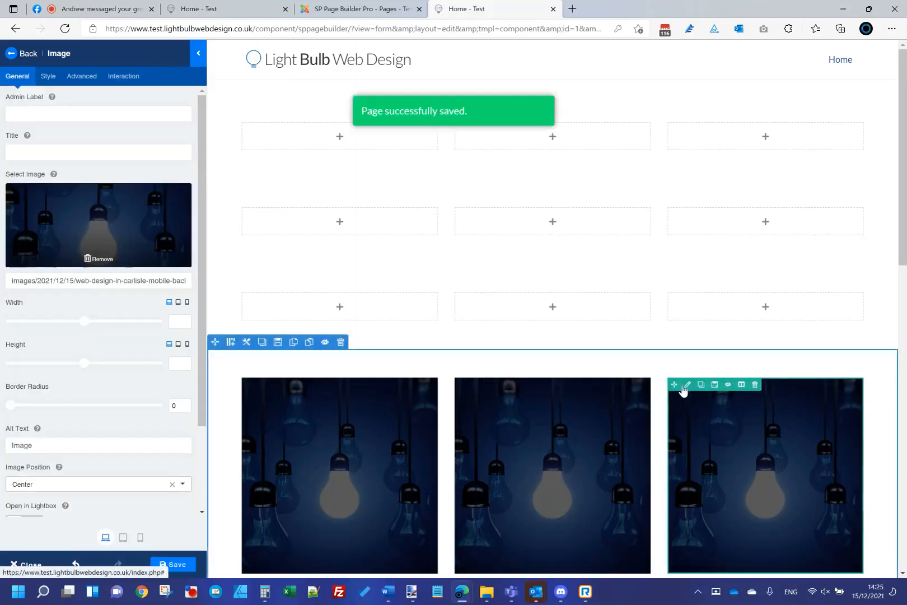
click(124, 76)
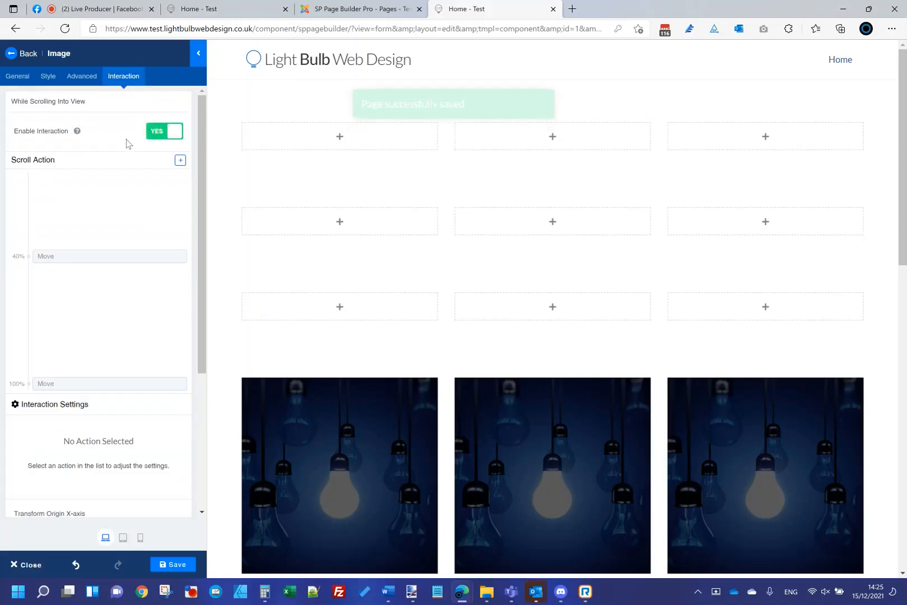
click(106, 258)
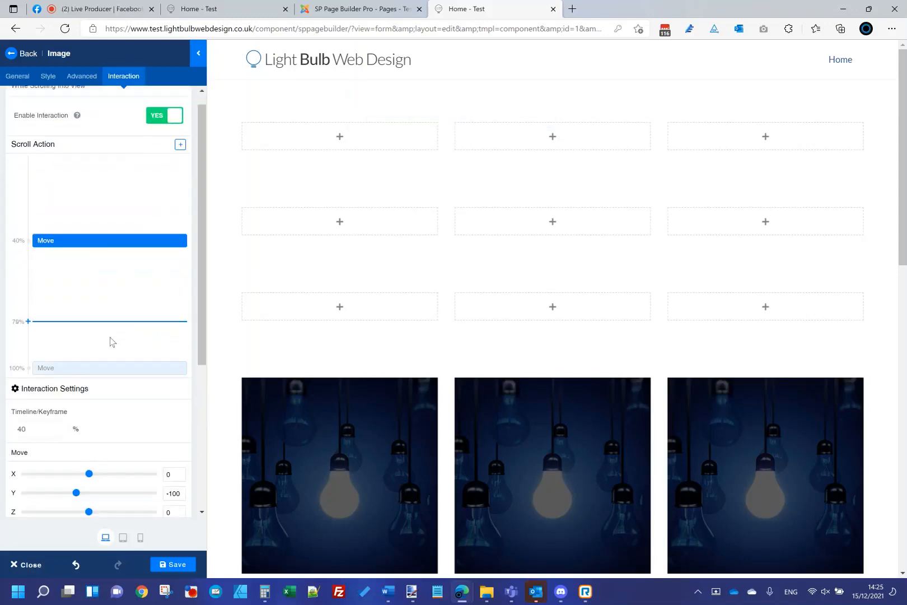
scroll(123, 358, down, 3)
scroll(164, 323, up, 3)
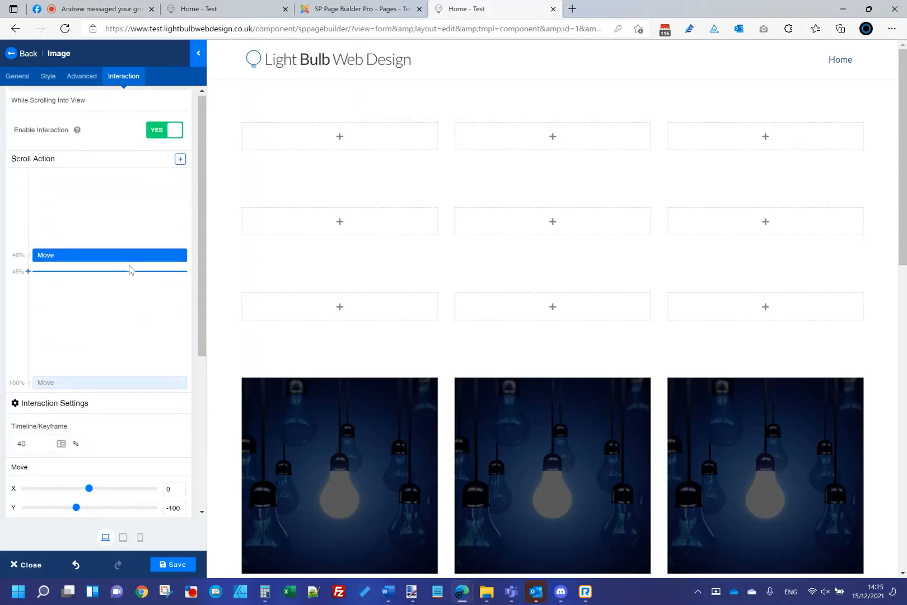
click(122, 306)
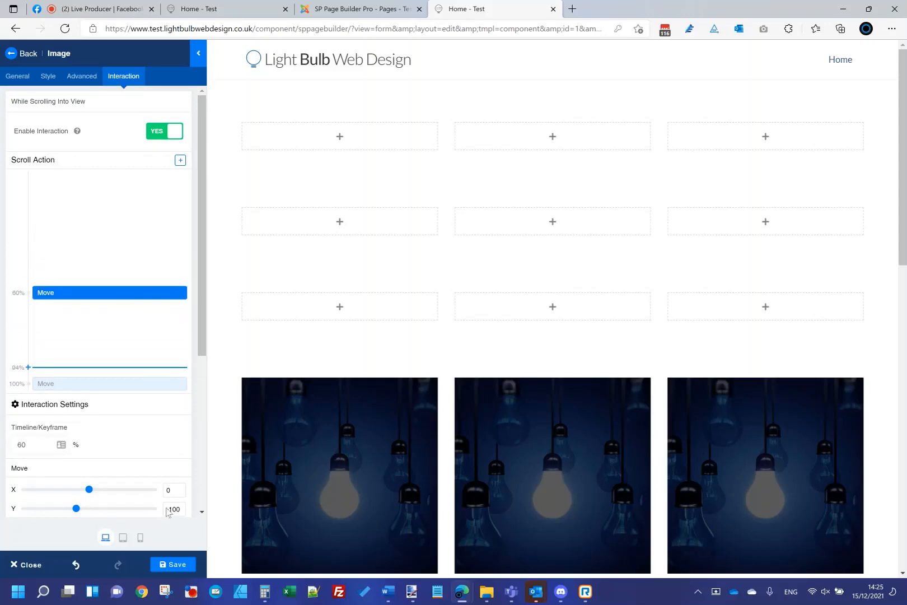
click(178, 564)
Examine the staggered scroll movement of the three images on the live home page and return to the editor.
click(223, 9)
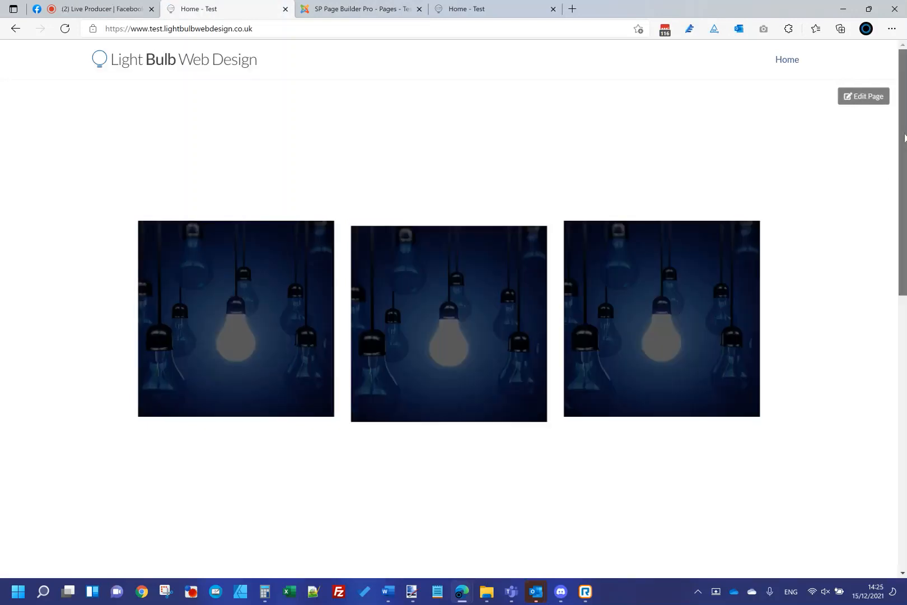
drag(904, 137, 902, 56)
click(358, 9)
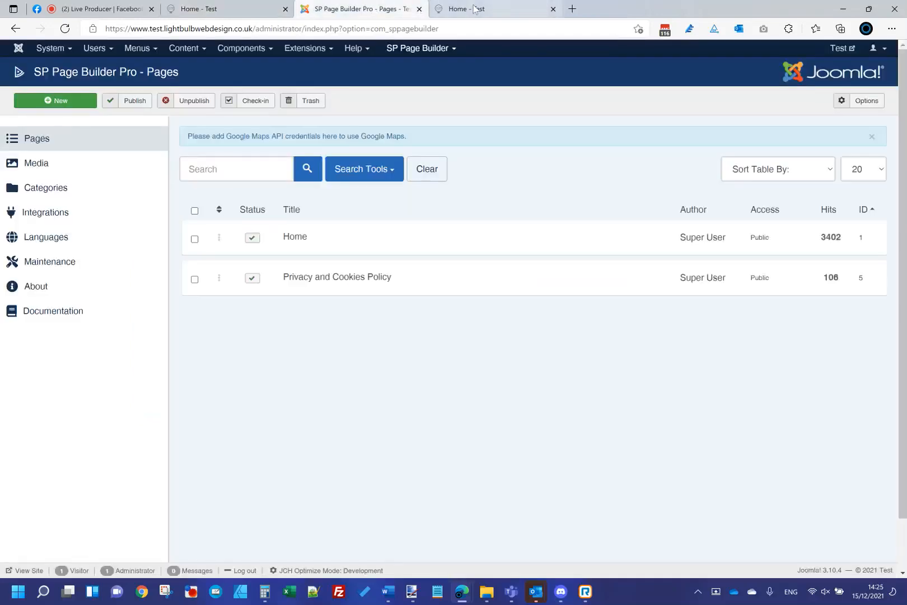
click(475, 8)
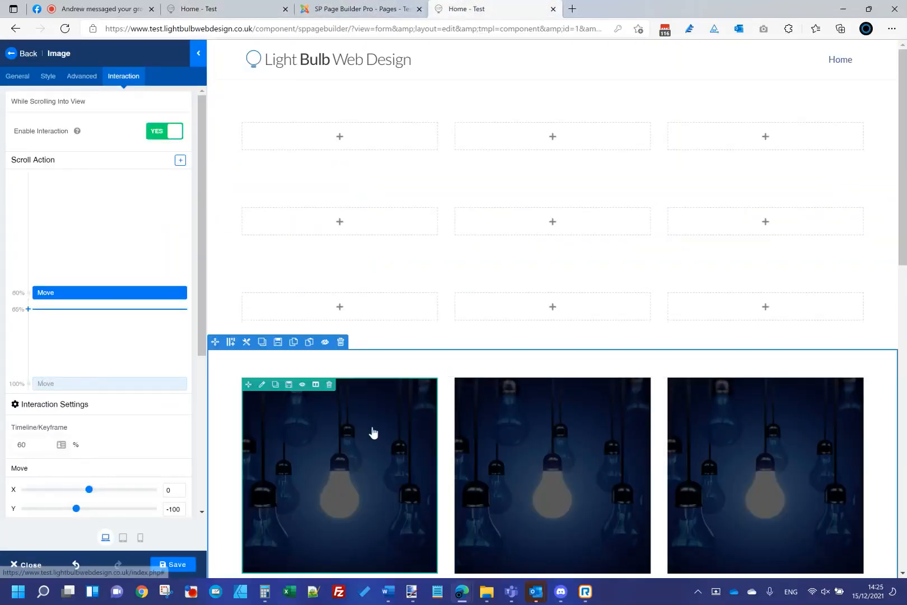
Review the settings of the first Move action on the first and second images.
click(261, 386)
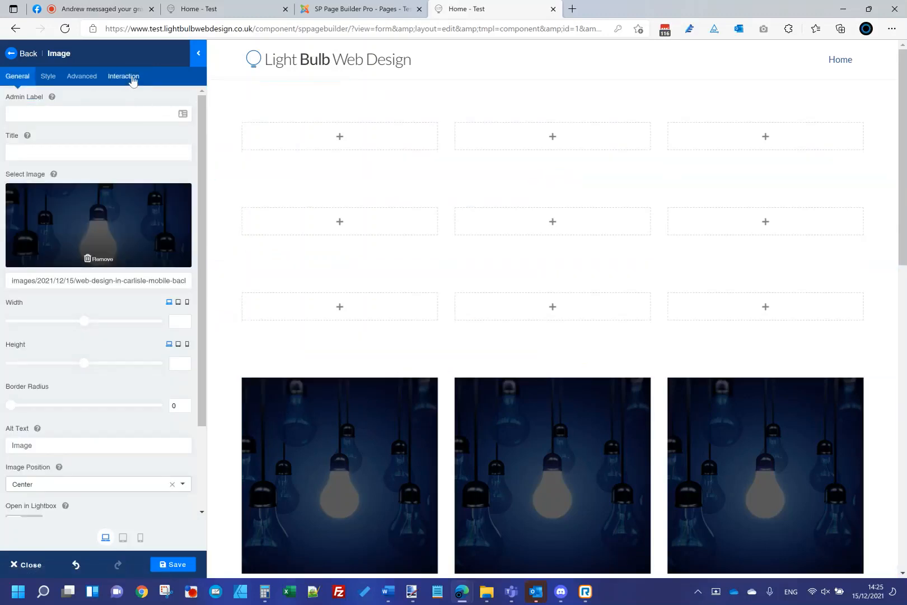
click(123, 76)
click(87, 256)
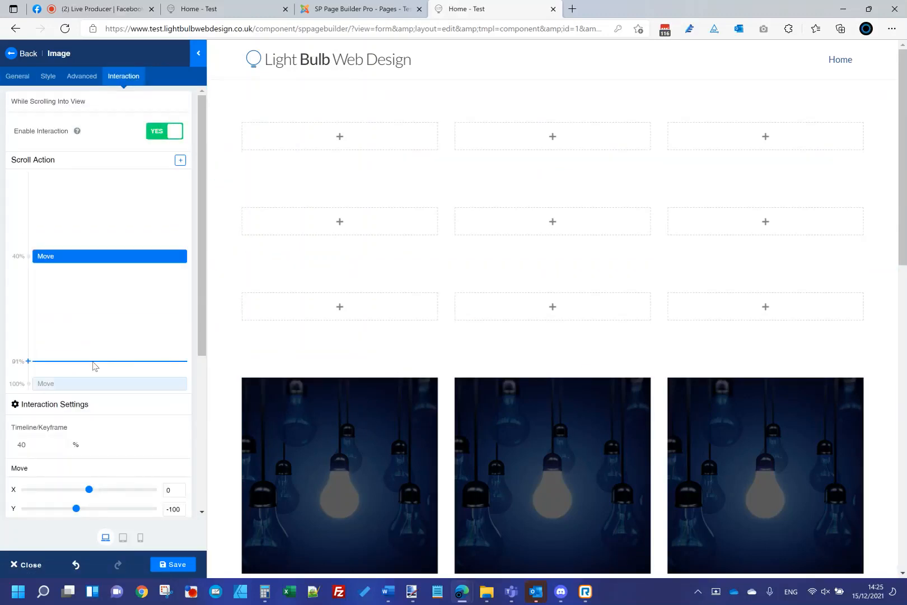
scroll(140, 358, down, 3)
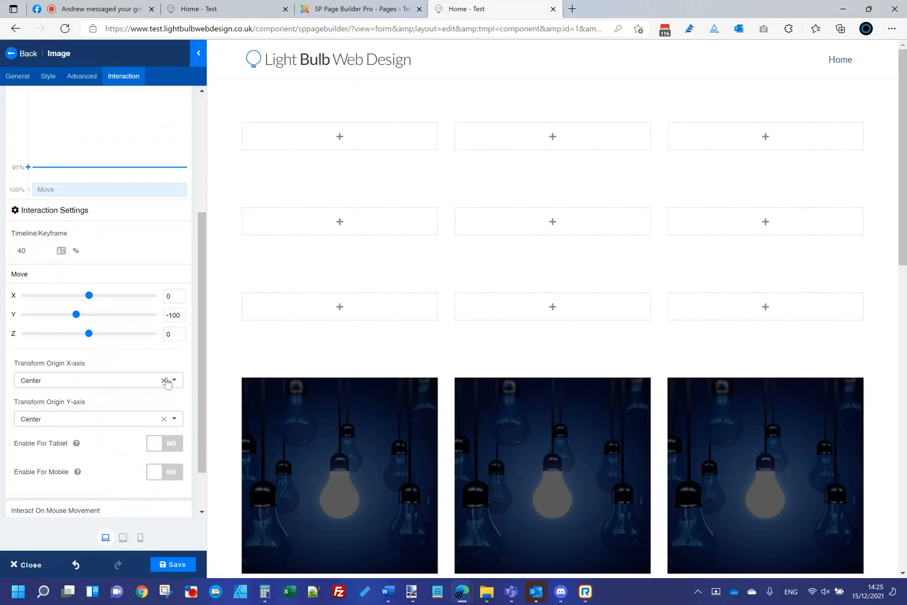
scroll(137, 309, up, 4)
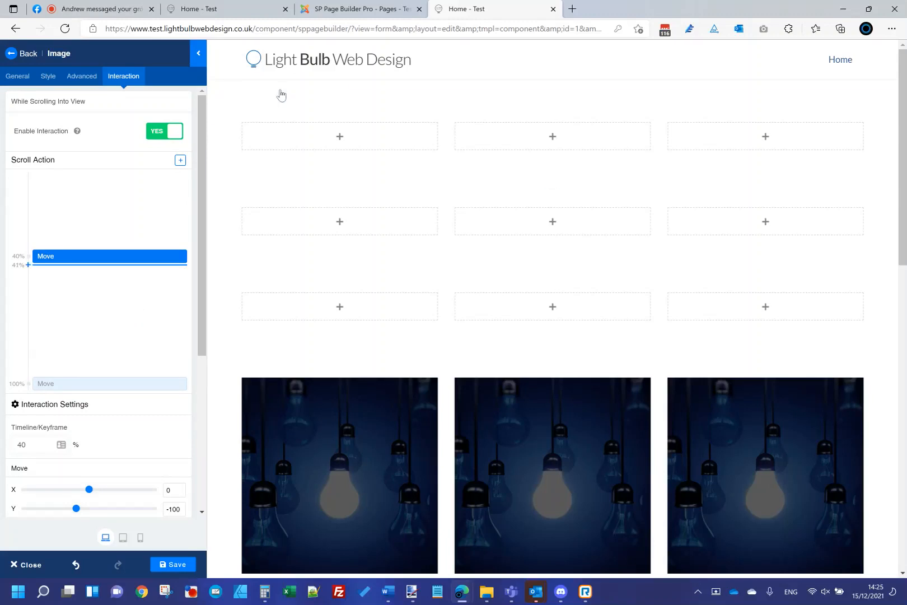
click(492, 403)
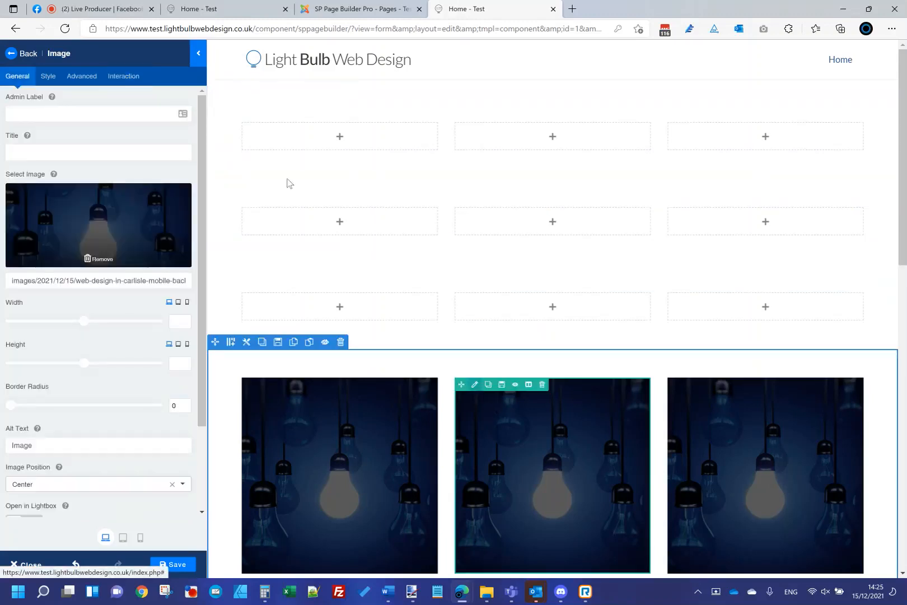
click(123, 76)
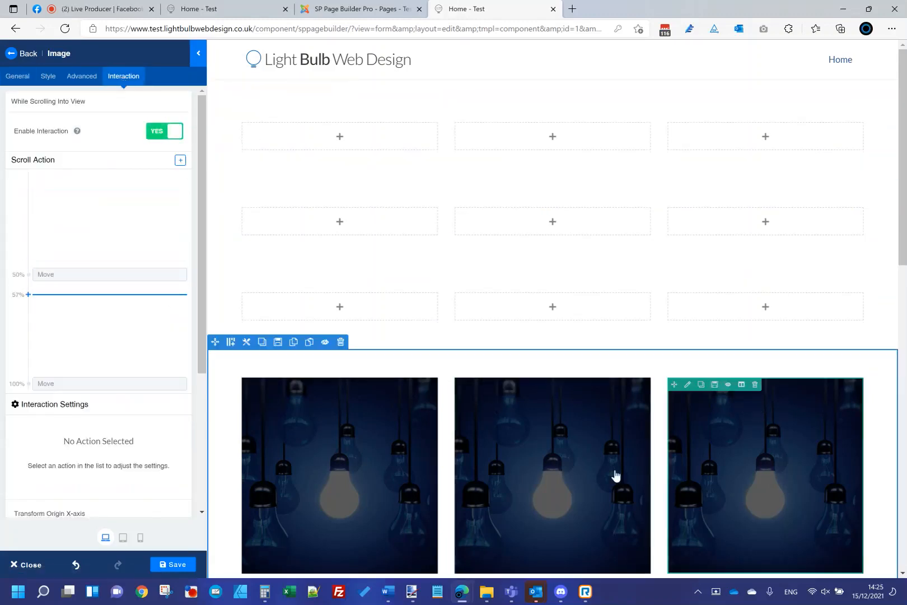
scroll(111, 420, down, 4)
scroll(111, 419, up, 4)
click(113, 259)
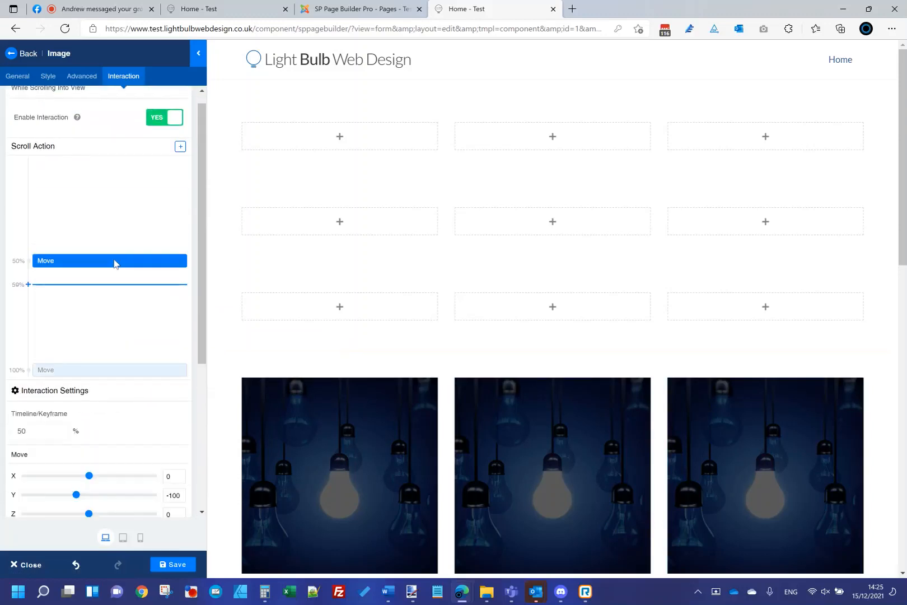
Set the Y movement of the third image's 60% Move action to 100 and save the page.
click(690, 386)
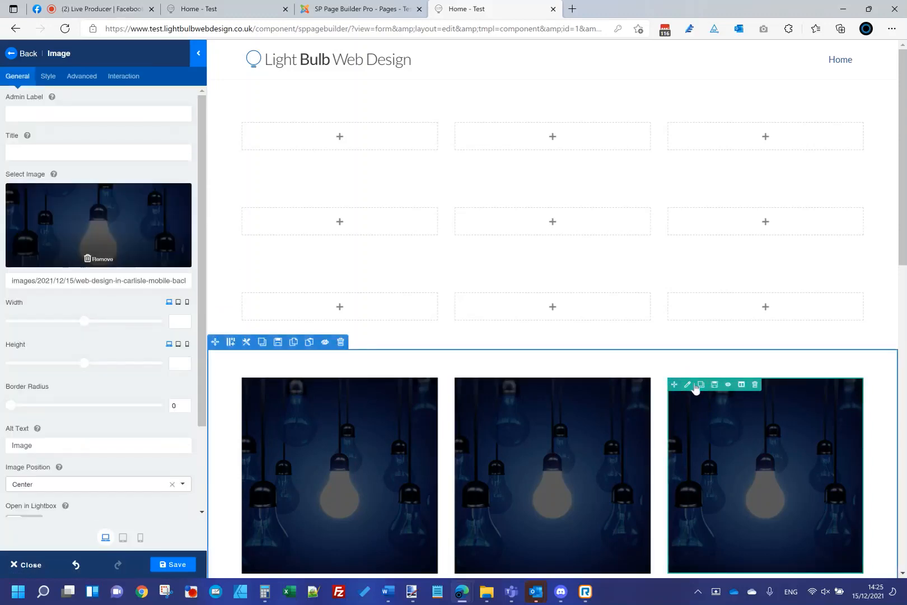
click(104, 79)
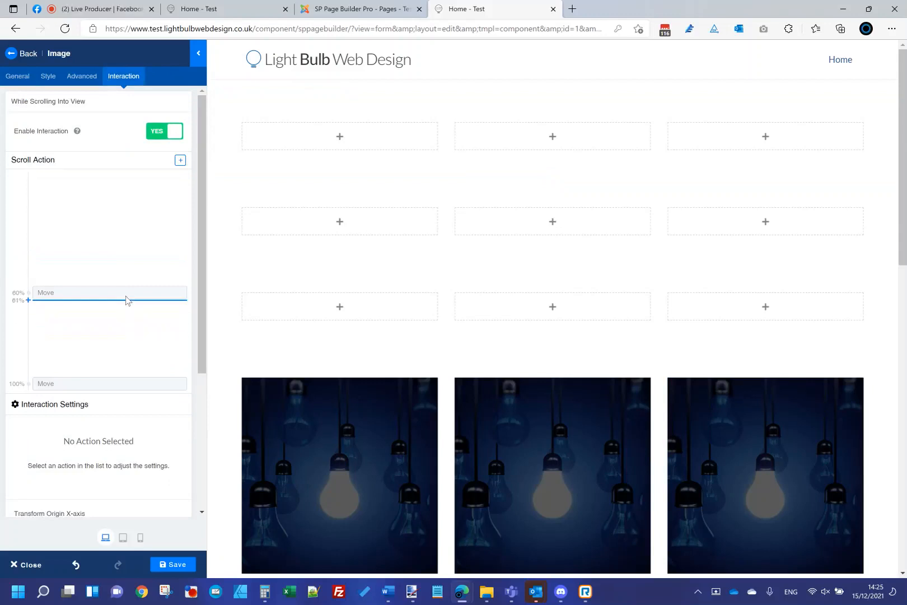
click(127, 293)
scroll(91, 242, down, 1)
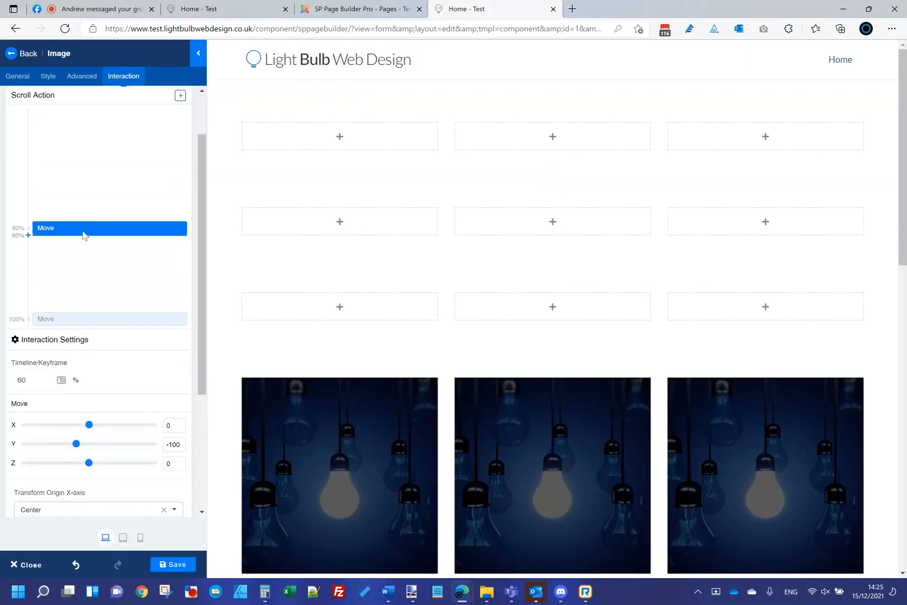
click(115, 320)
click(113, 230)
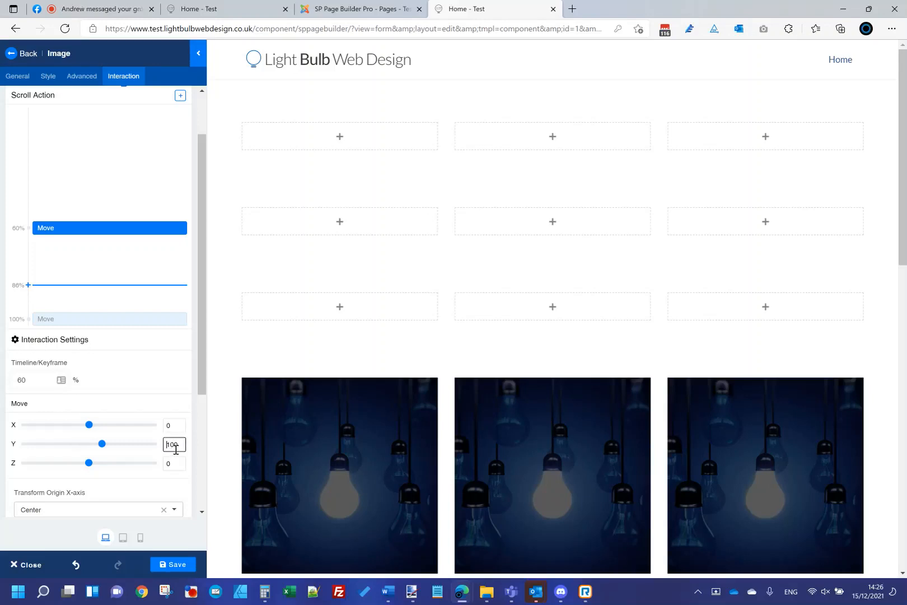
click(178, 564)
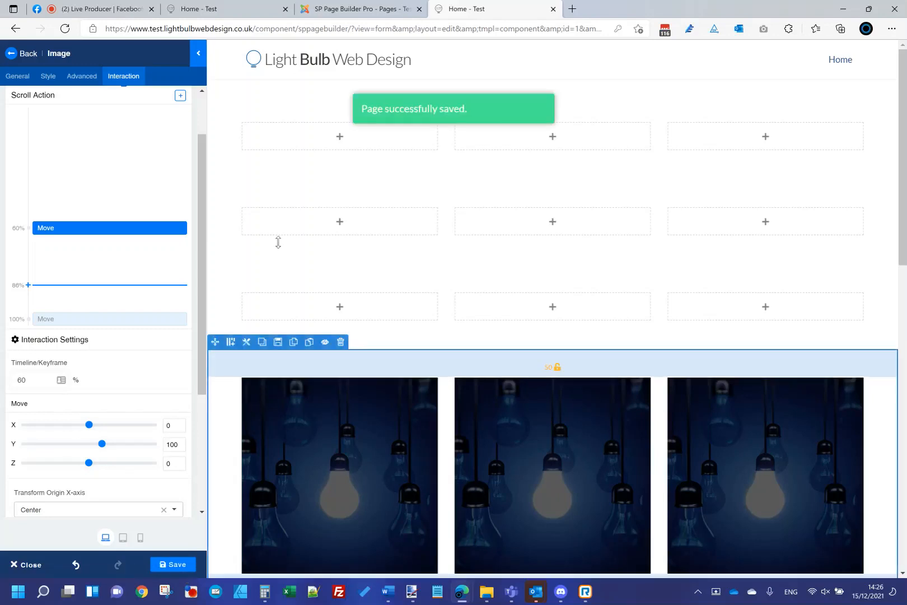
Examine the scroll movement of the three images on the live home page and return to the page editor.
click(196, 10)
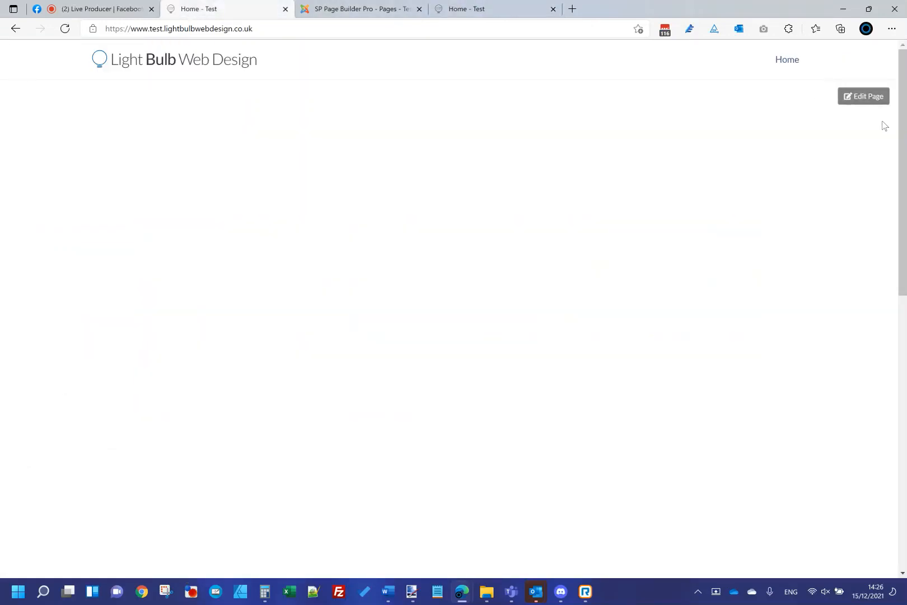
mouse_move(903, 112)
mouse_down()
mouse_move(905, 235)
mouse_move(903, 95)
mouse_up()
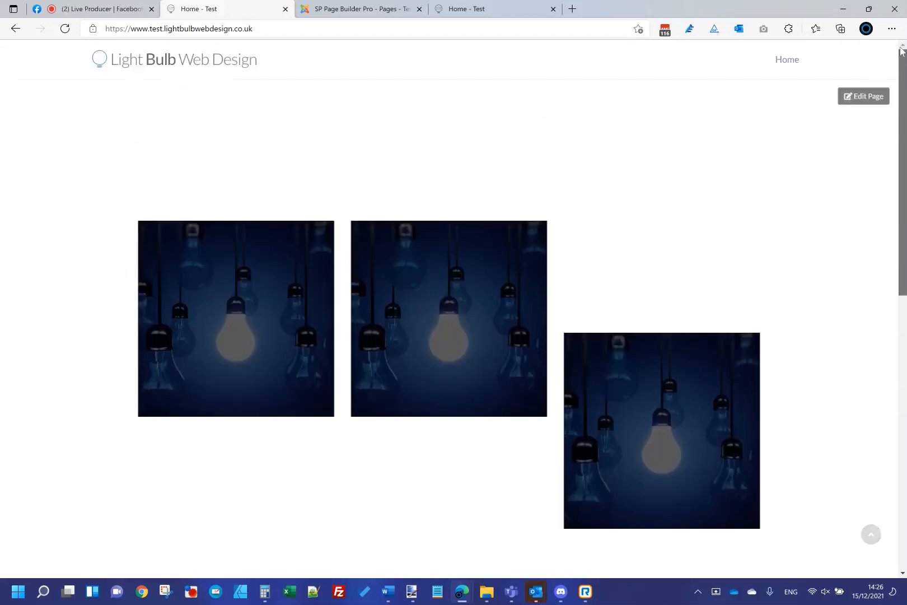
click(358, 9)
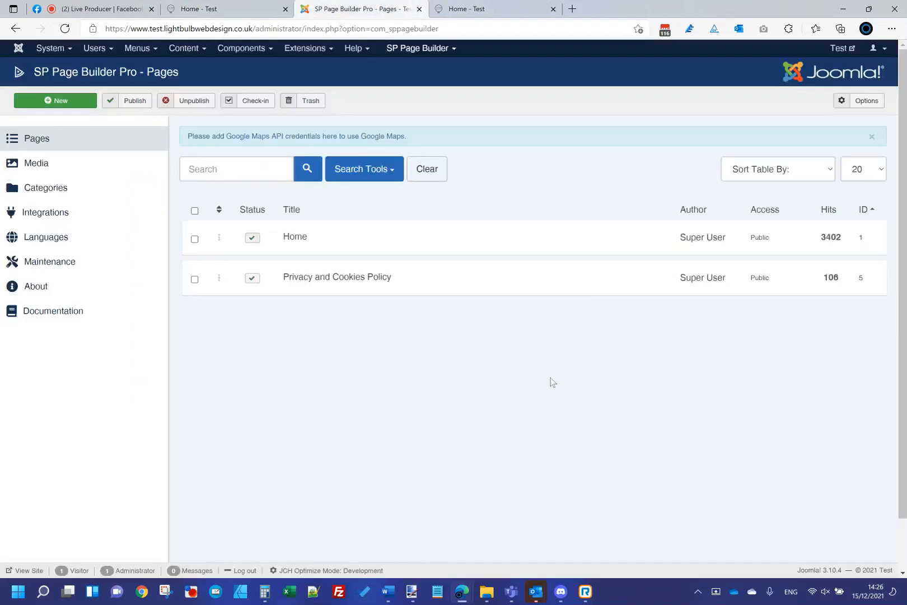
click(232, 7)
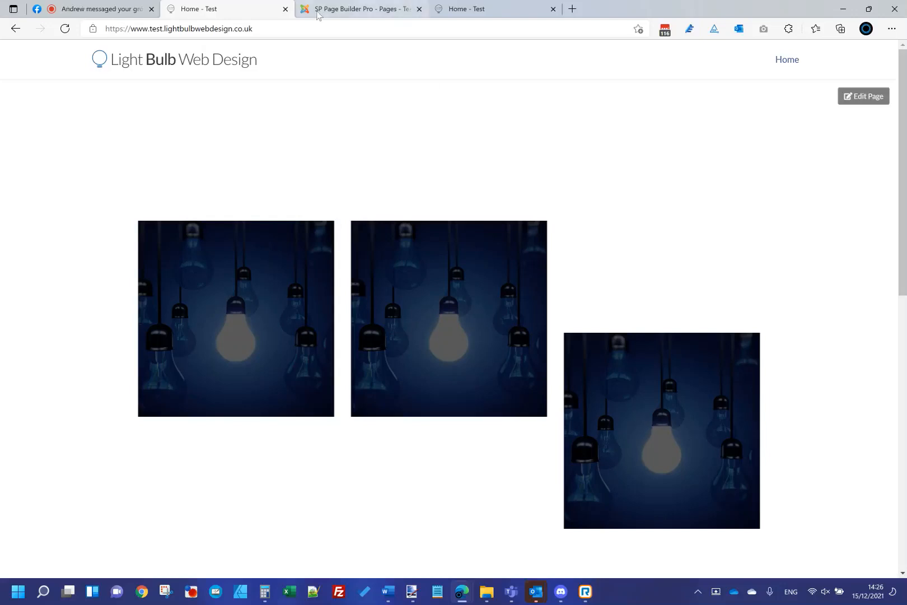
click(358, 9)
click(475, 9)
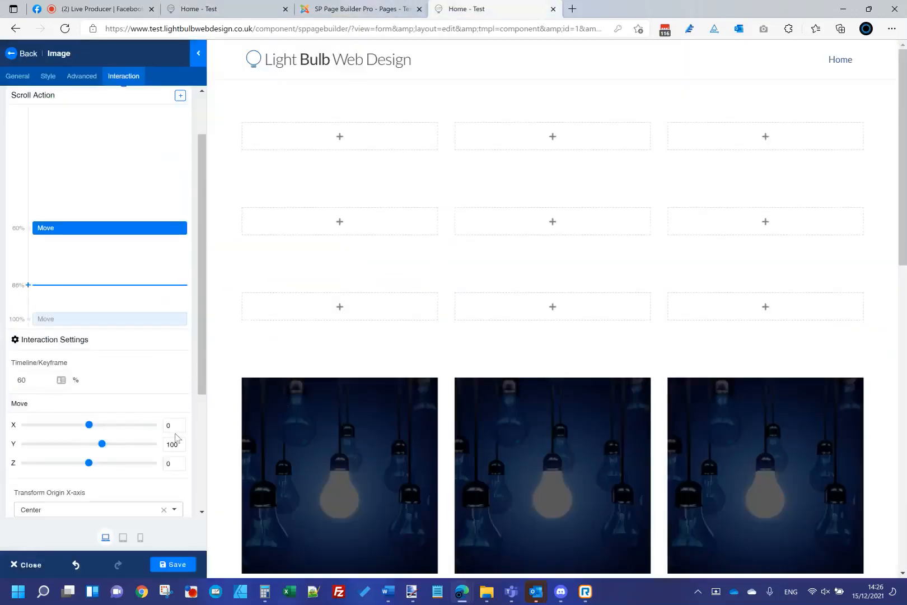
Set the third image's Y movement to 0 for the 60% Move action and -100 for the 100% Move action.
text(0)
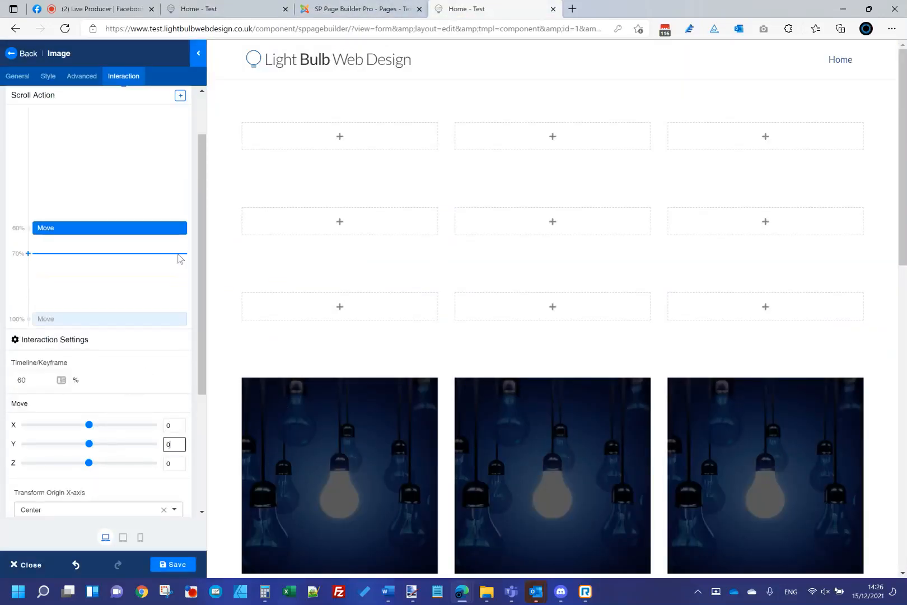
scroll(127, 279, up, 1)
scroll(133, 302, down, 1)
click(127, 319)
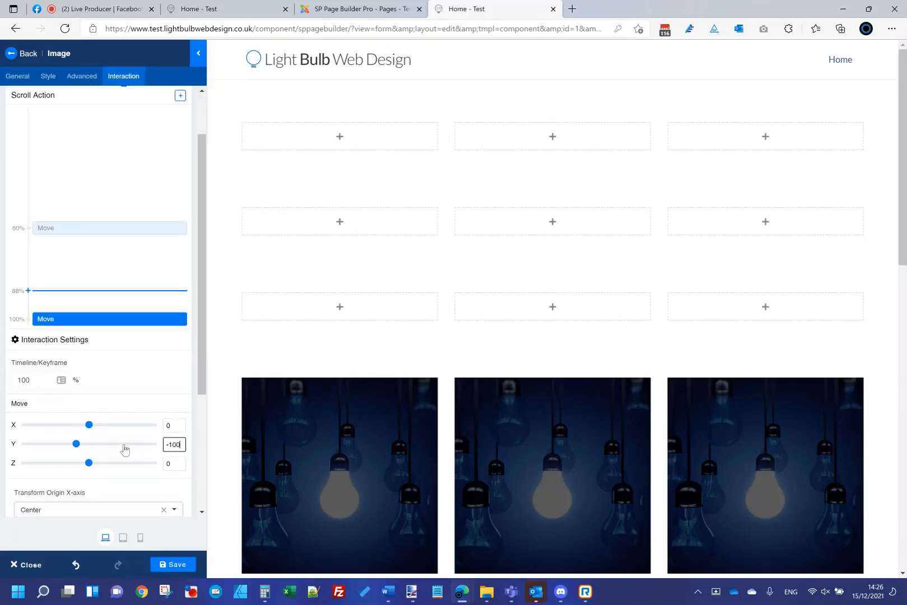
Set the first image's Y movement to 0 for the 40% Move action and -100 for the 100% Move action.
click(395, 467)
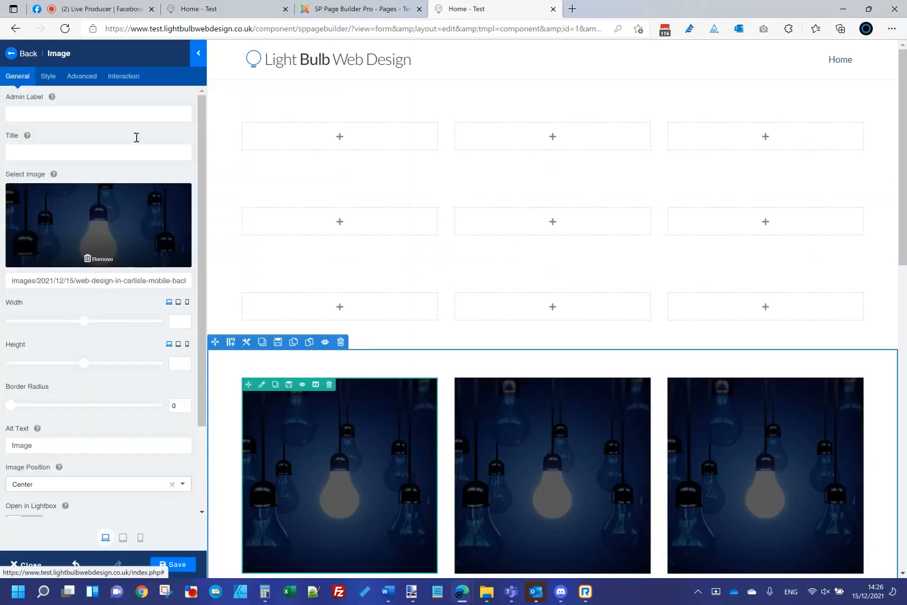
click(124, 76)
click(155, 257)
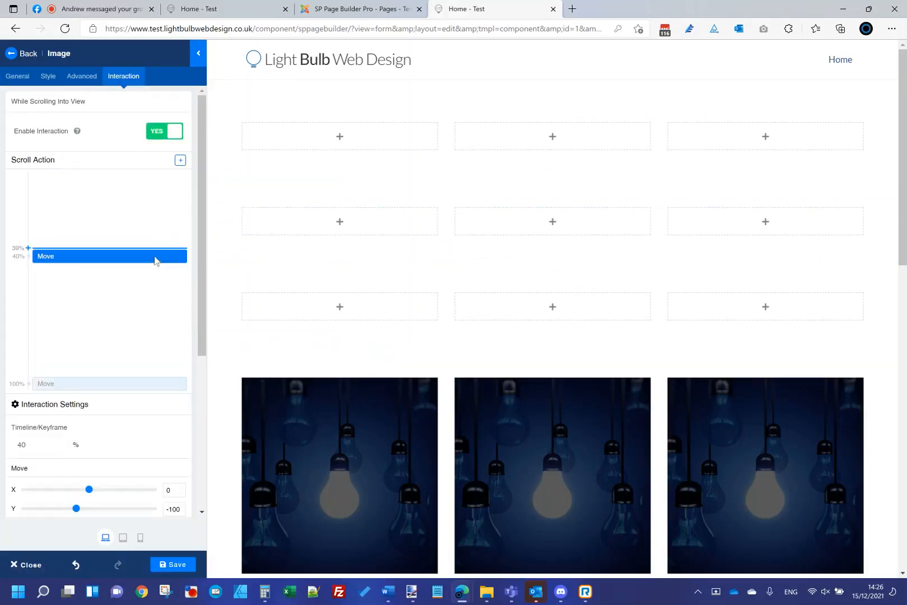
scroll(168, 392, down, 2)
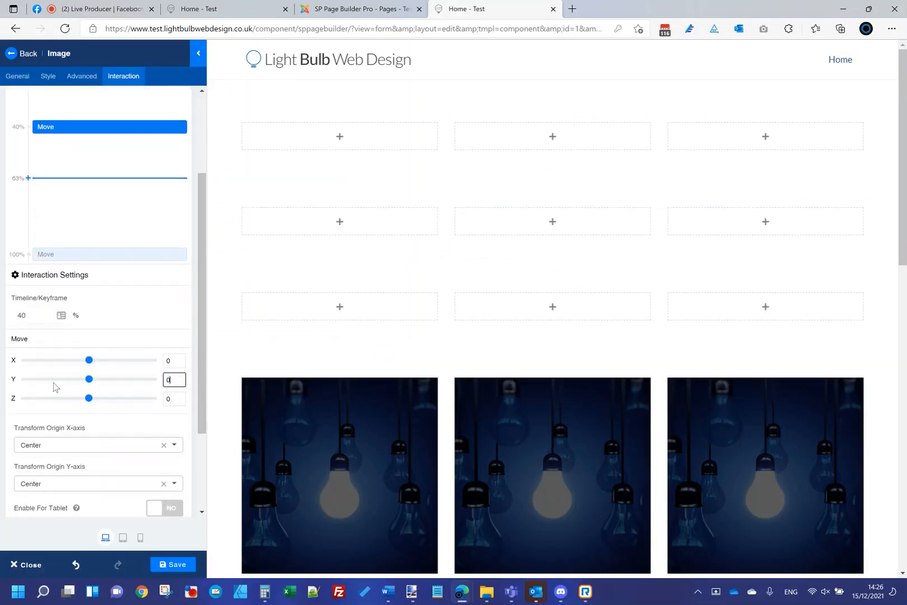
click(99, 255)
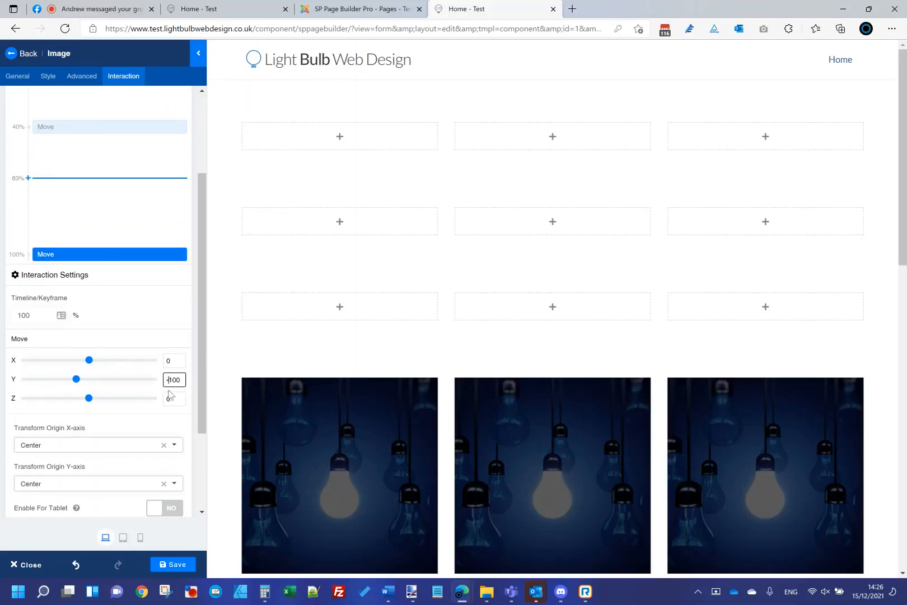
Check the third image's 60% and 100% Move action settings and save the page.
click(726, 478)
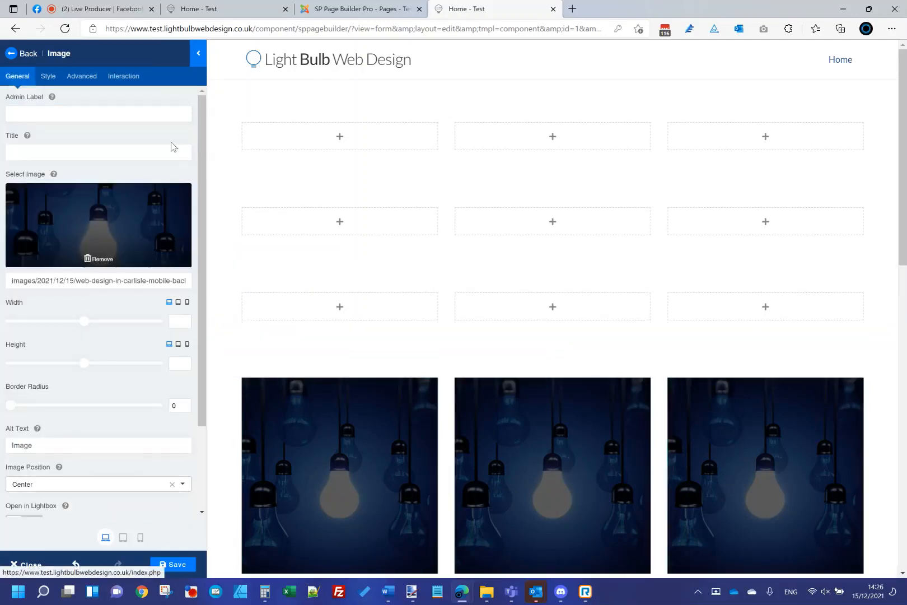
click(127, 77)
click(141, 292)
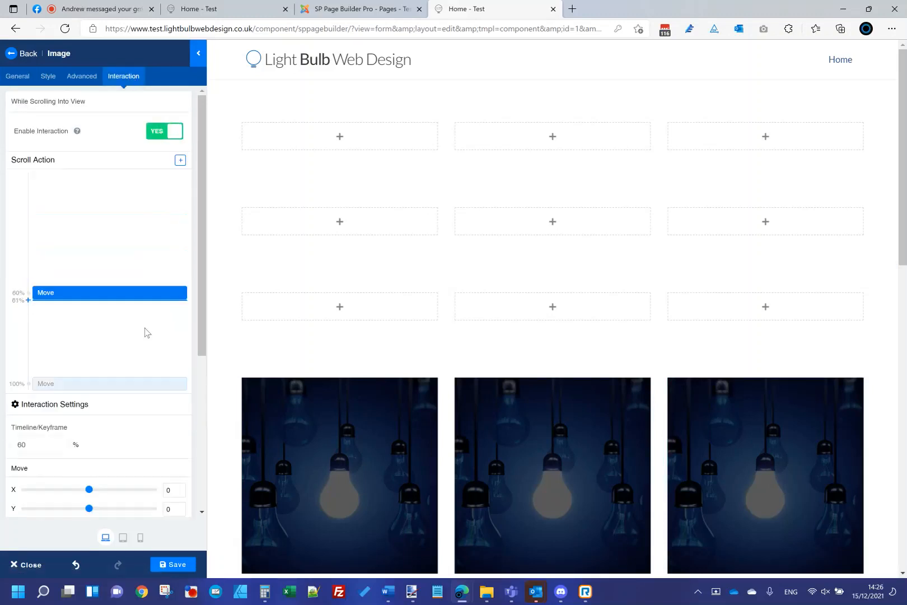
scroll(153, 363, down, 3)
click(155, 255)
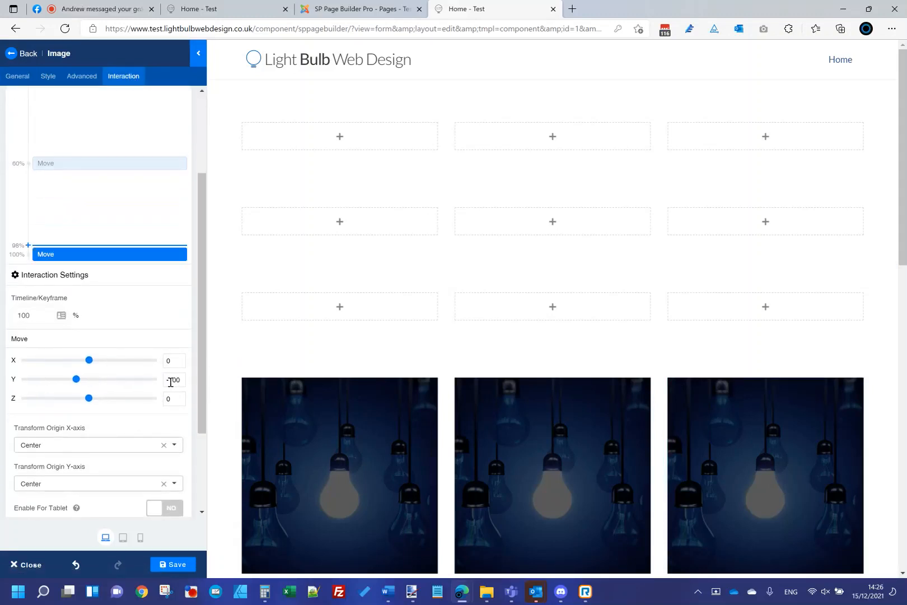
click(176, 566)
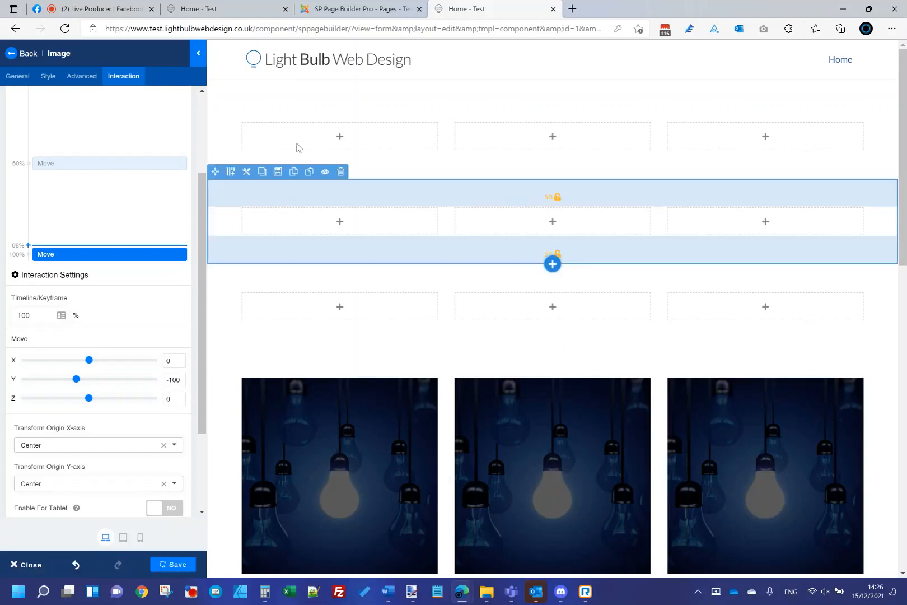
Examine how the three images move relative to each other on the live home page and go back to the editor.
click(274, 6)
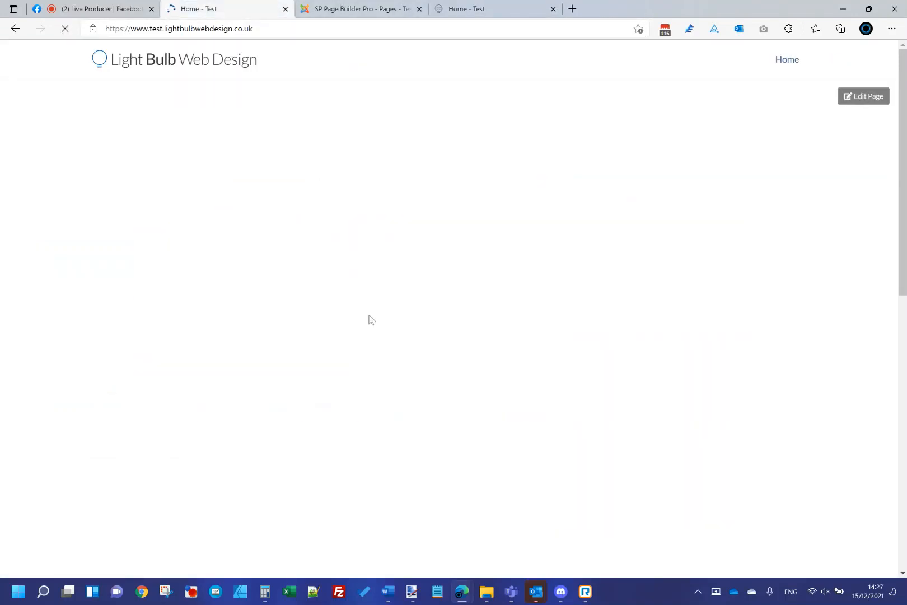
drag(904, 134, 885, 73)
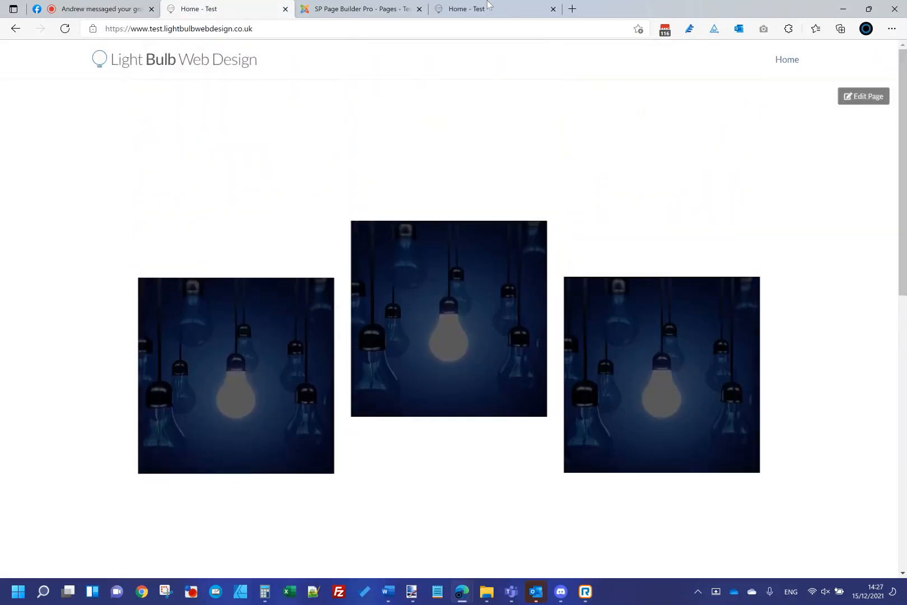
click(387, 8)
click(486, 5)
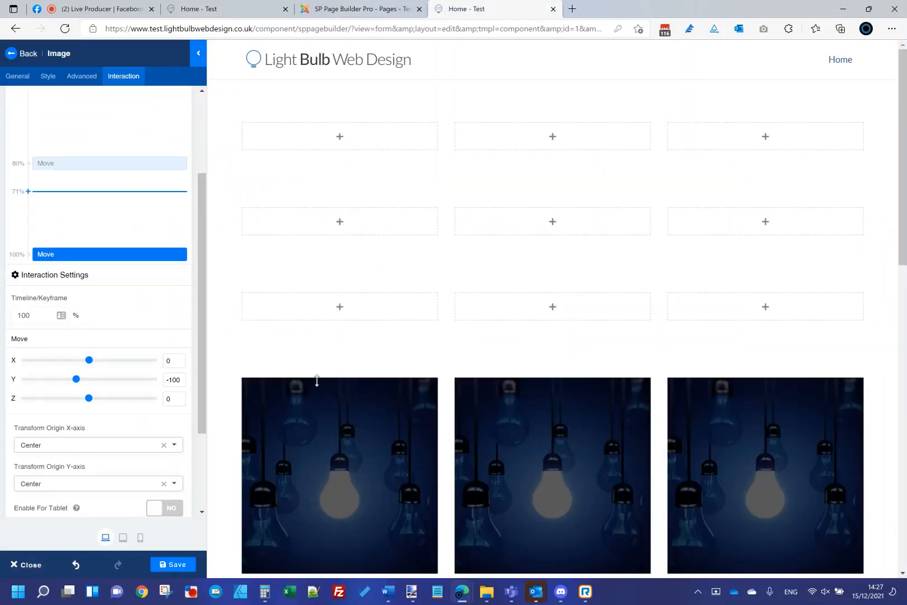
Check the first image's 40% Move action, enter -100 as the Y movement of its 100% Move action, and save the page.
click(262, 384)
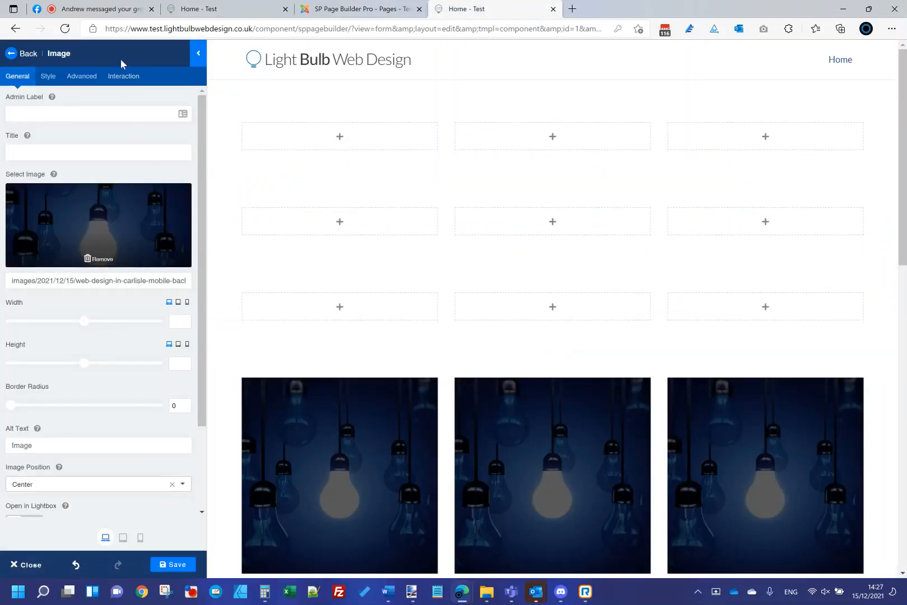
click(124, 75)
click(150, 132)
click(158, 255)
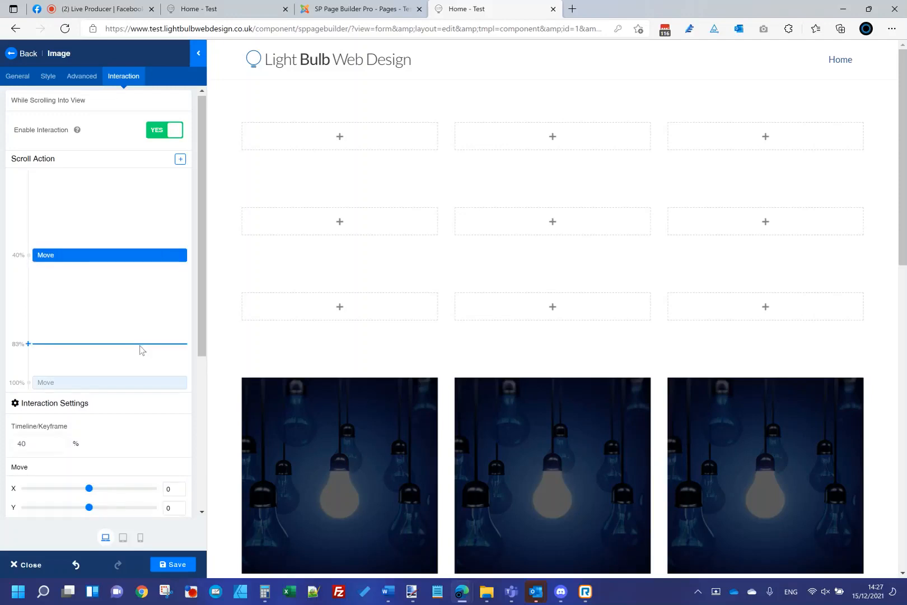
scroll(138, 280, down, 2)
click(136, 256)
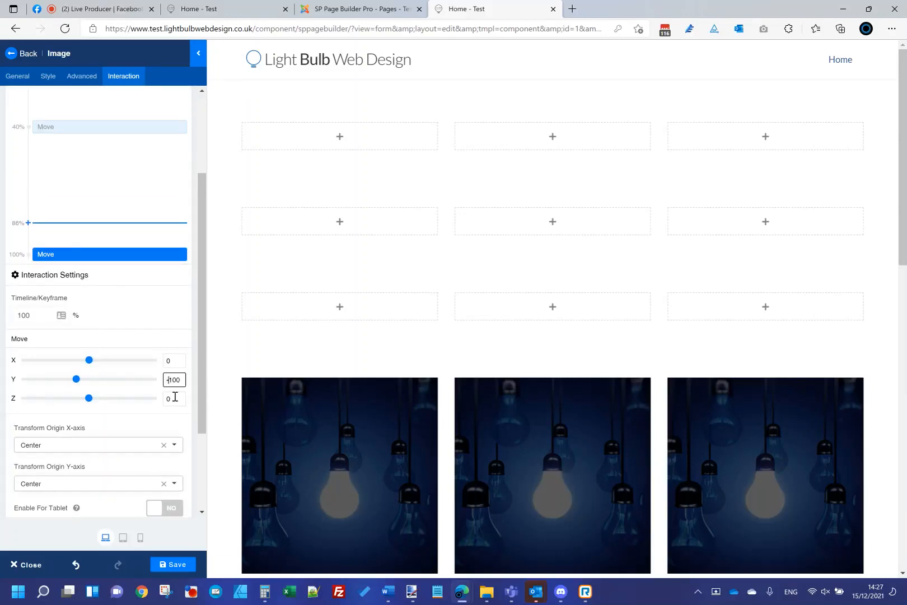
click(168, 562)
Set the second image's Y movement to 0 at 50% and -100 at 100% on the scroll timeline, and save the page.
click(514, 423)
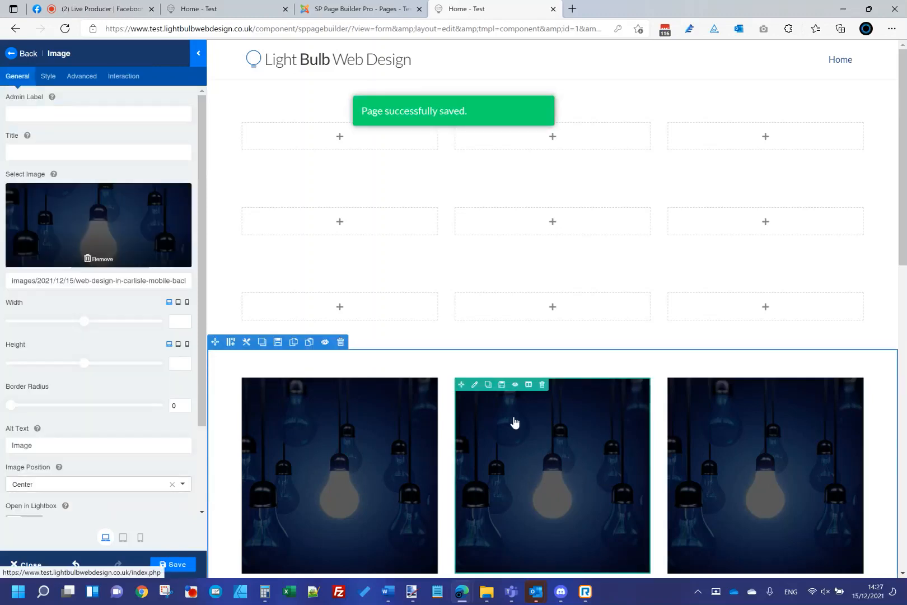
click(123, 75)
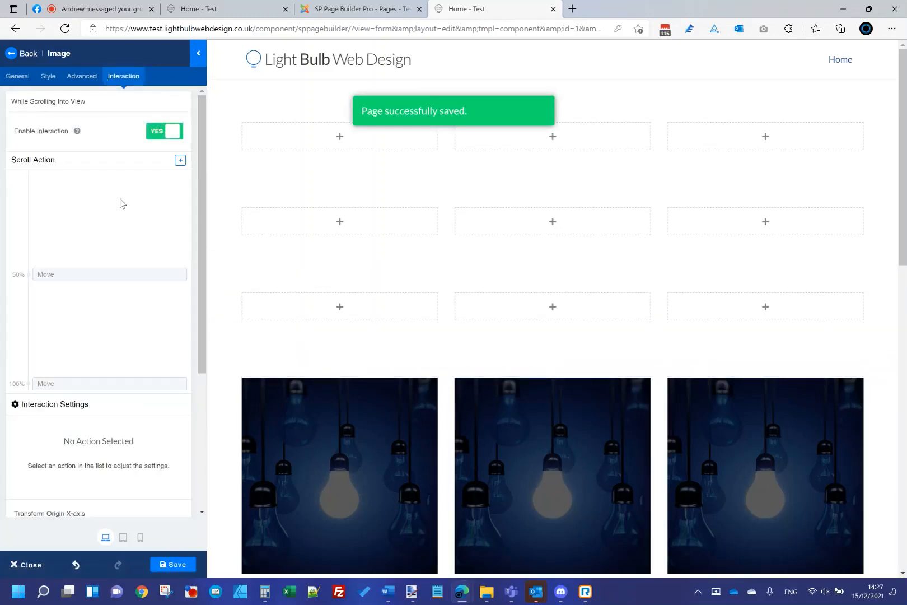
click(132, 275)
scroll(138, 318, down, 3)
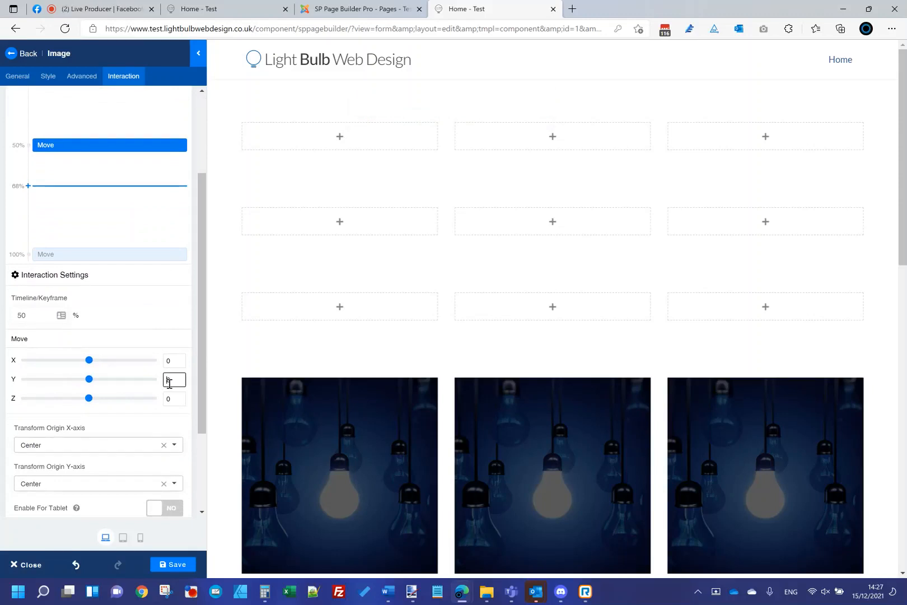
click(143, 255)
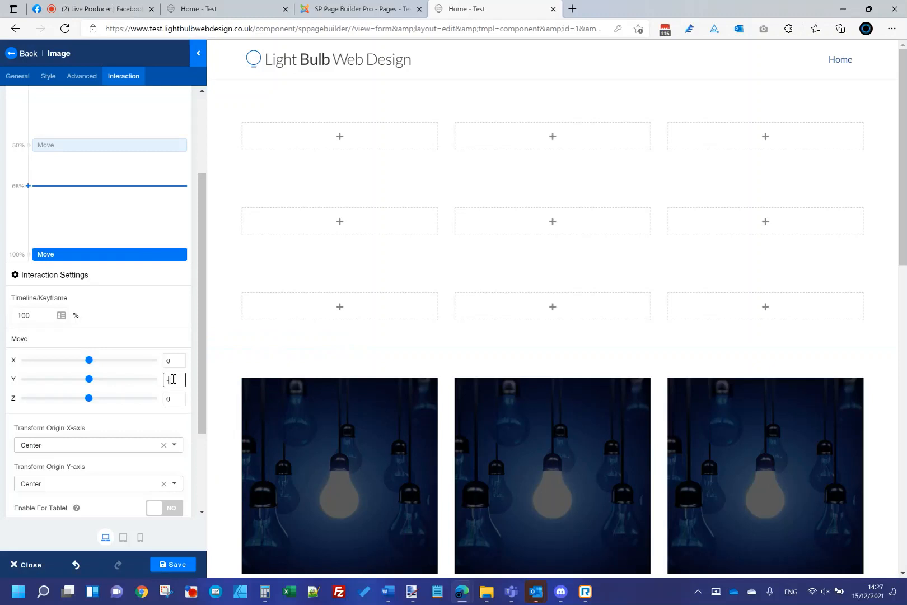
click(177, 565)
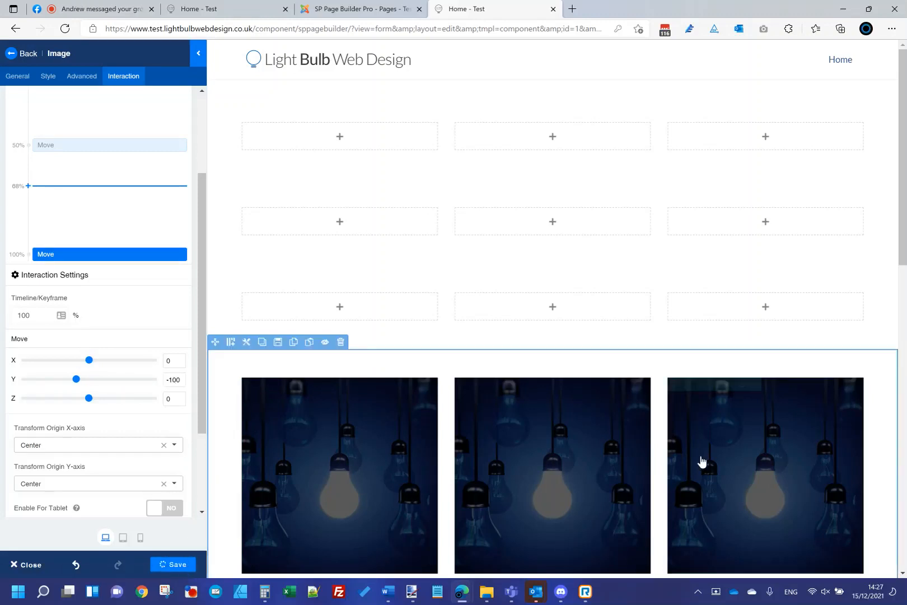
Review both Move actions of the third image and save the page again.
click(688, 385)
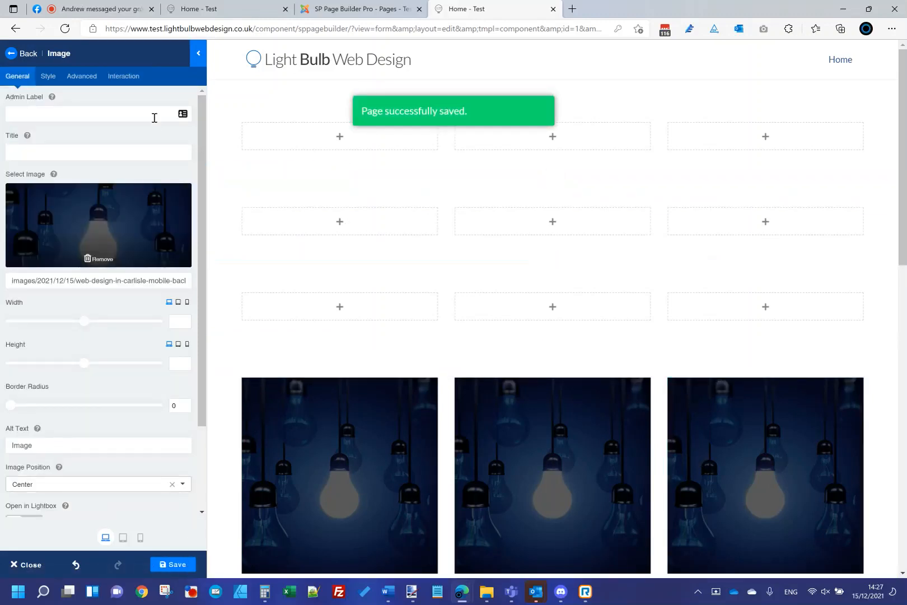
click(139, 82)
click(128, 292)
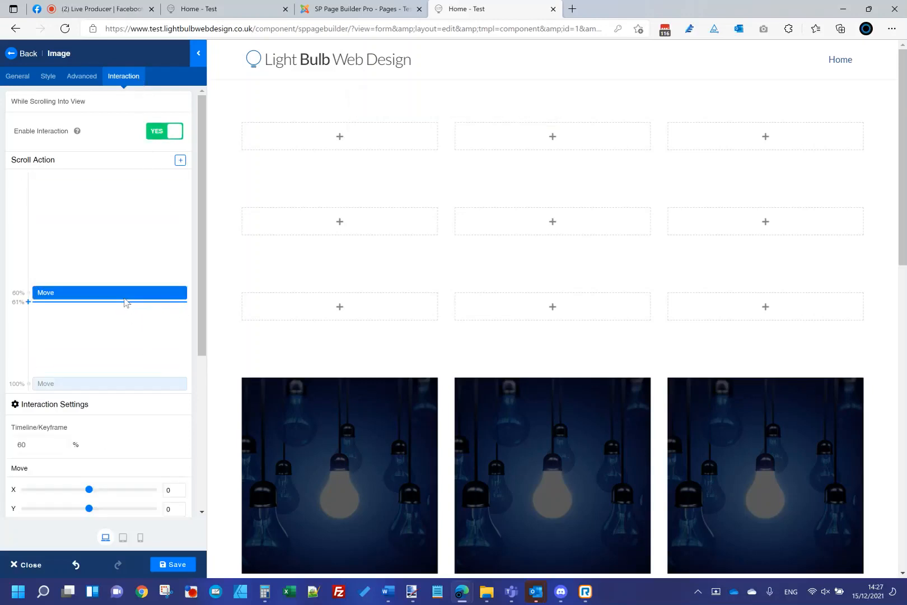
scroll(157, 368, down, 2)
click(142, 254)
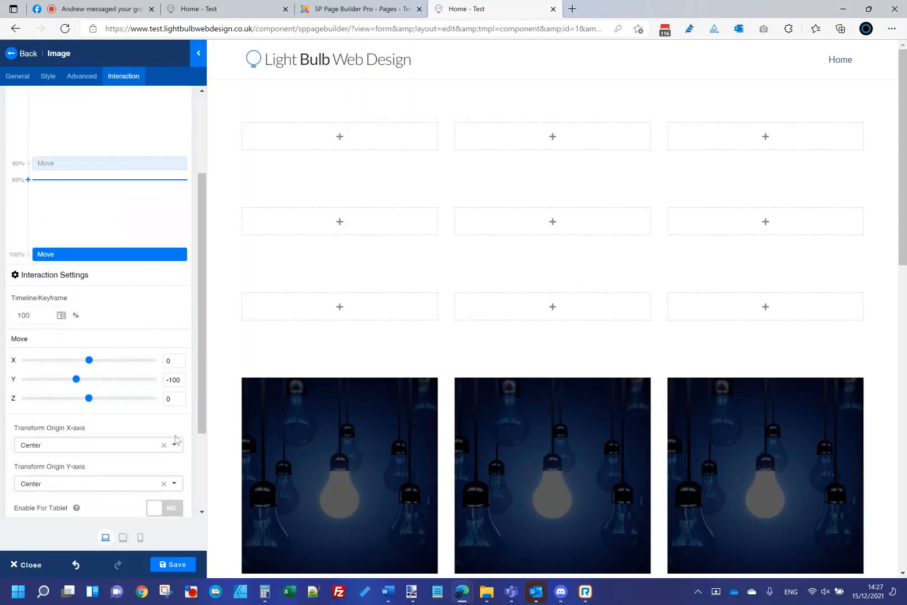
click(176, 564)
Examine the three images' upward scroll movement on the live home page and return to the editor.
click(224, 8)
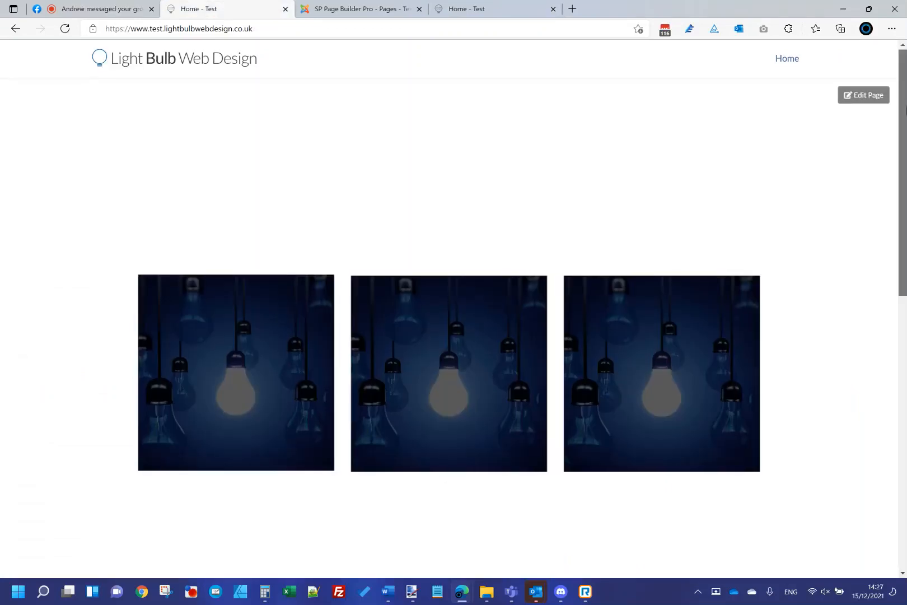
scroll(905, 92, down, 3)
mouse_move(902, 154)
mouse_down()
mouse_move(894, 142)
mouse_move(896, 85)
mouse_move(904, 88)
mouse_move(902, 151)
mouse_move(903, 65)
mouse_move(903, 176)
mouse_move(902, 134)
mouse_up()
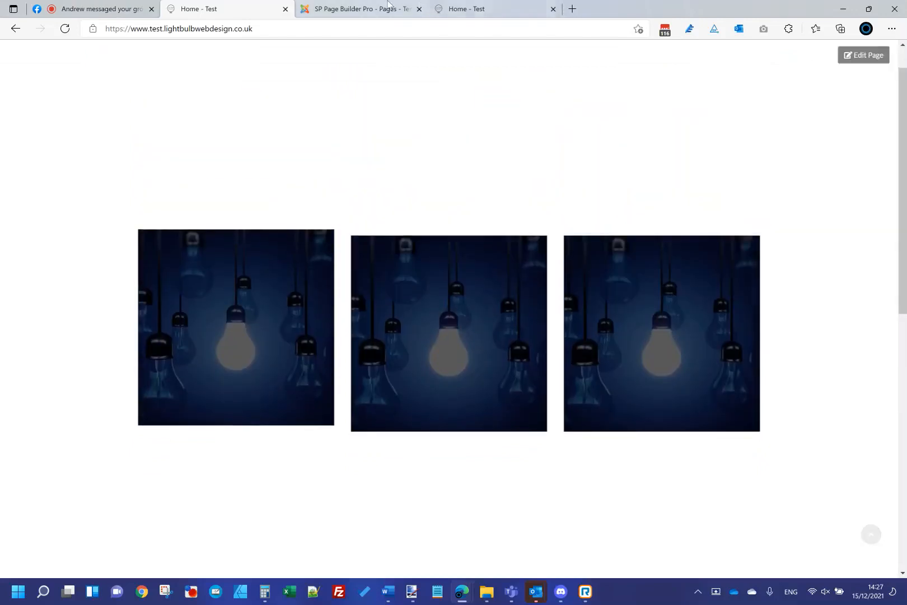
click(483, 7)
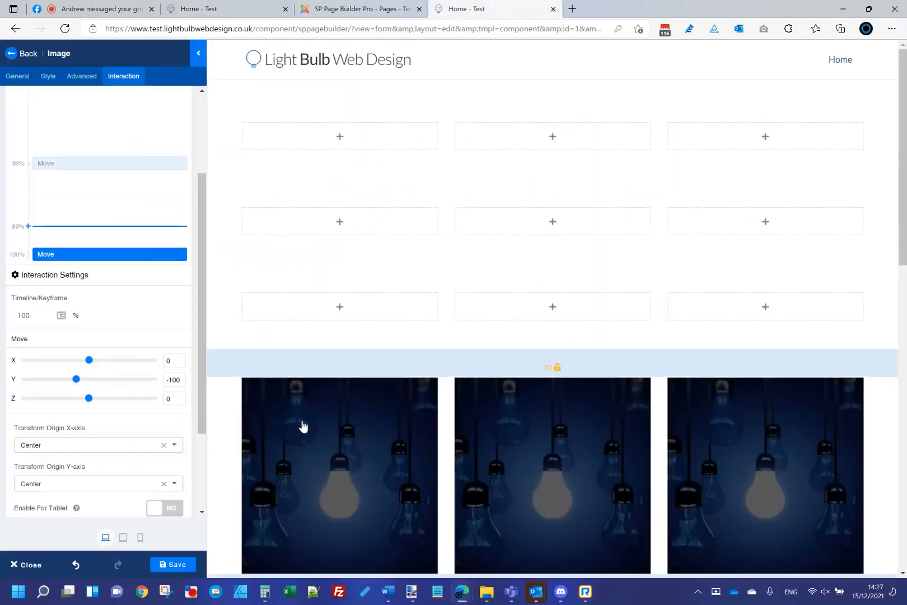
Review the settings of the first image's 100% Move action.
click(124, 76)
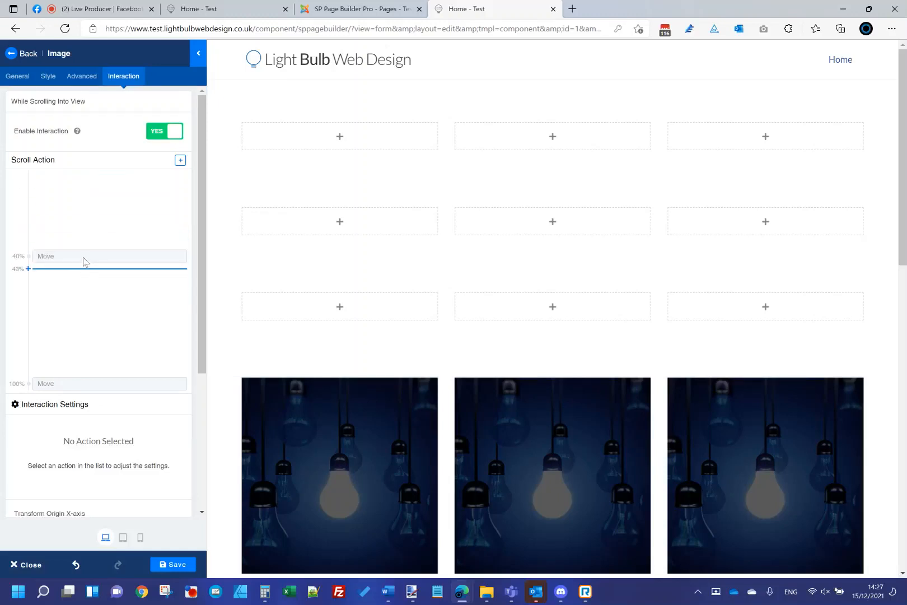
scroll(84, 261, down, 4)
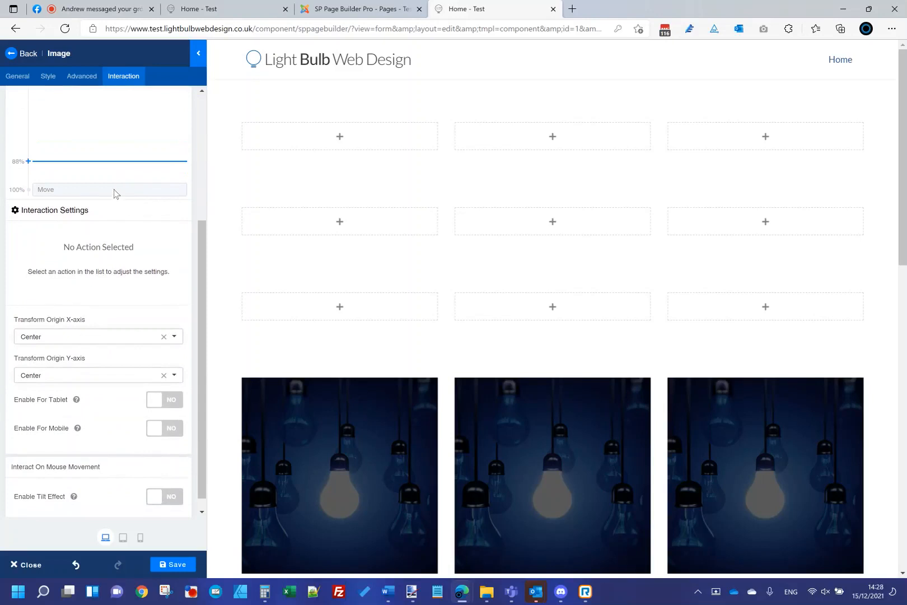
click(113, 189)
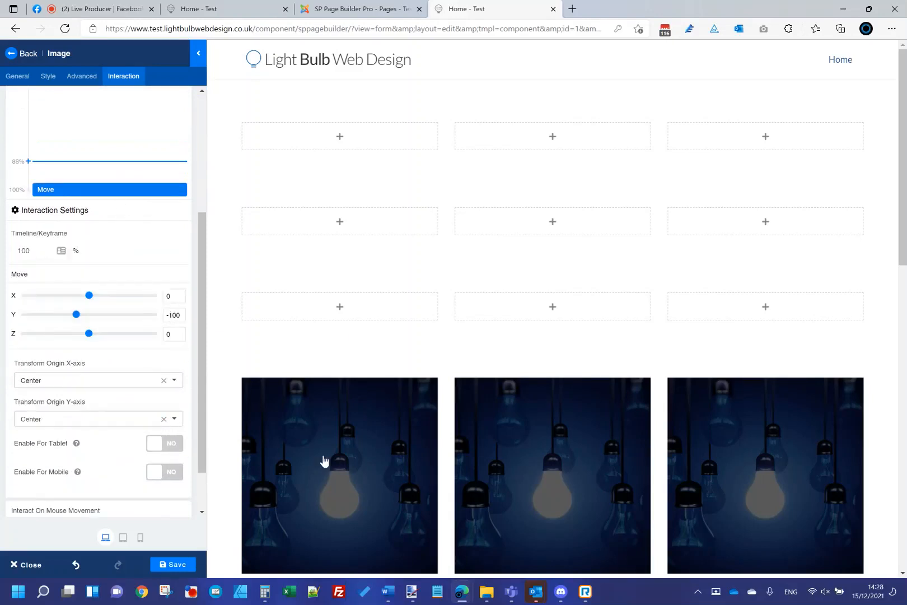
Set the second image's Y movement to -200 in its 100% Move action and save the page.
mouse_move(272, 392)
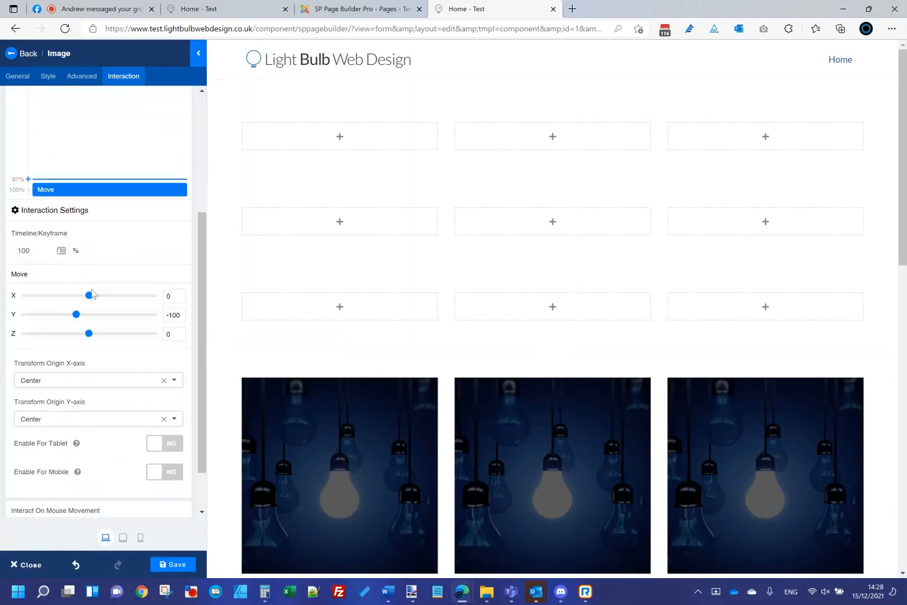
click(477, 388)
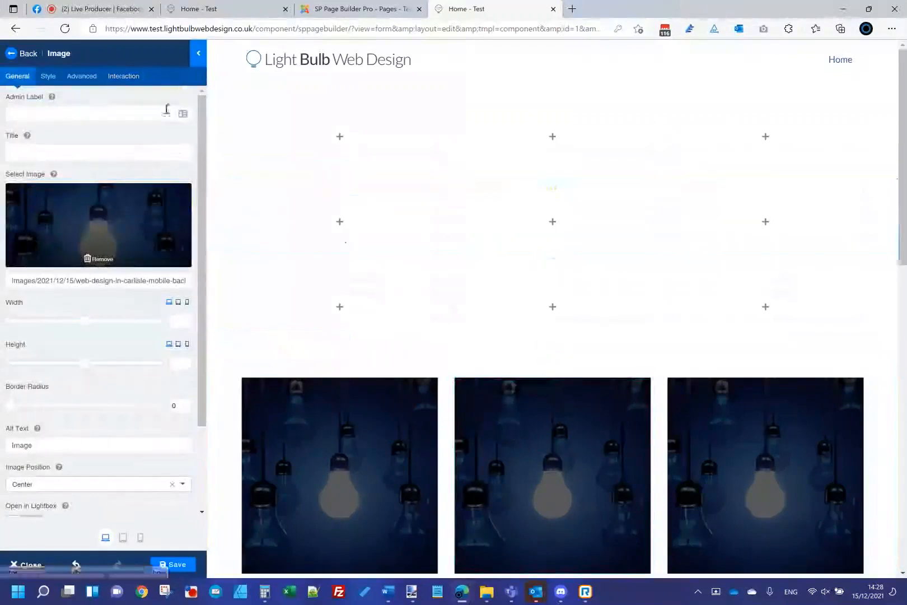
click(124, 76)
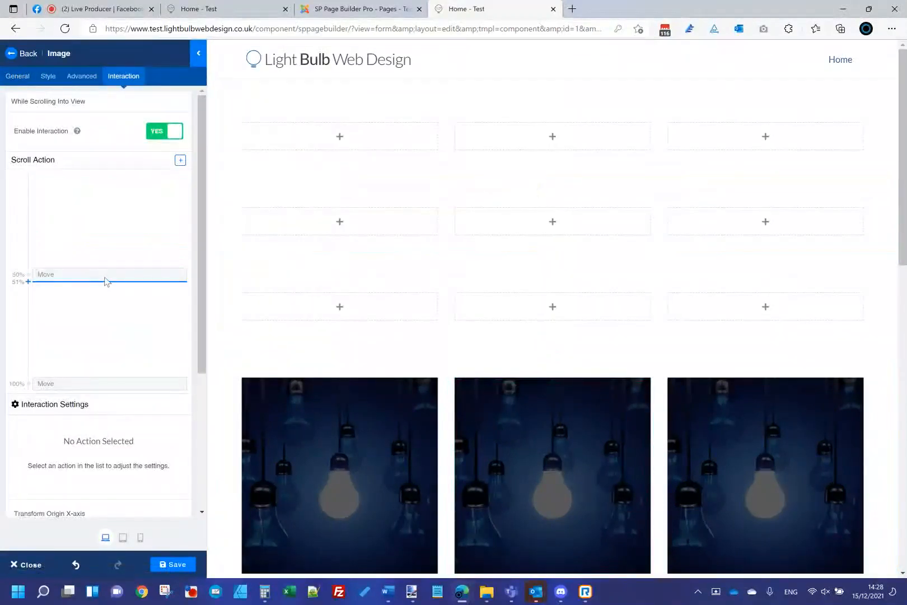
click(119, 383)
scroll(119, 378, down, 4)
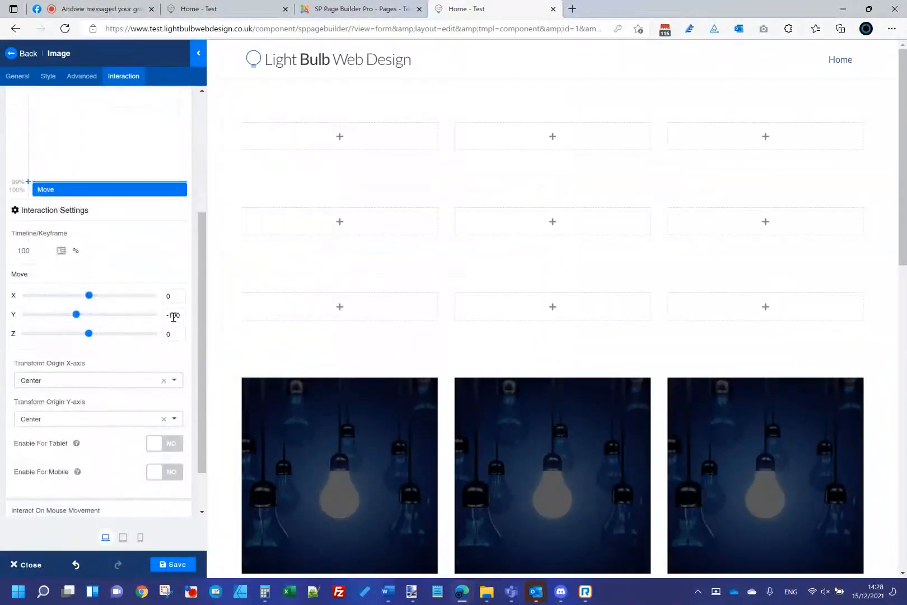
click(185, 570)
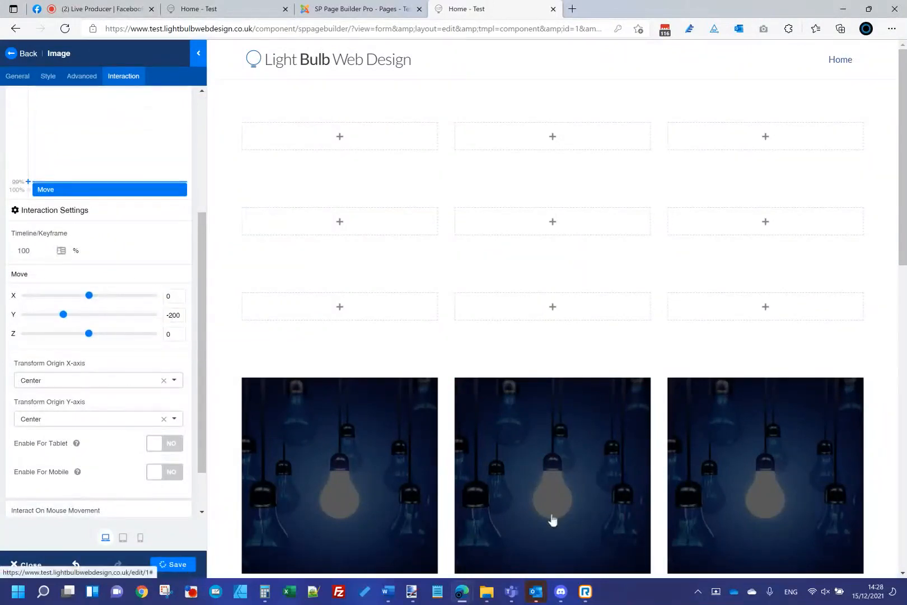
Set the third image's Y movement to -300 in its 100% Move action and save the page.
click(688, 385)
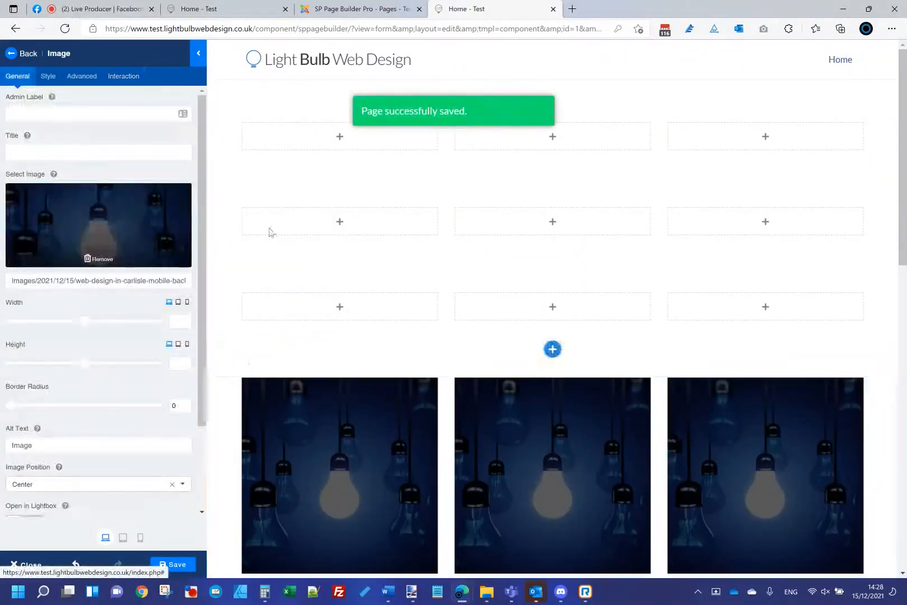
click(123, 76)
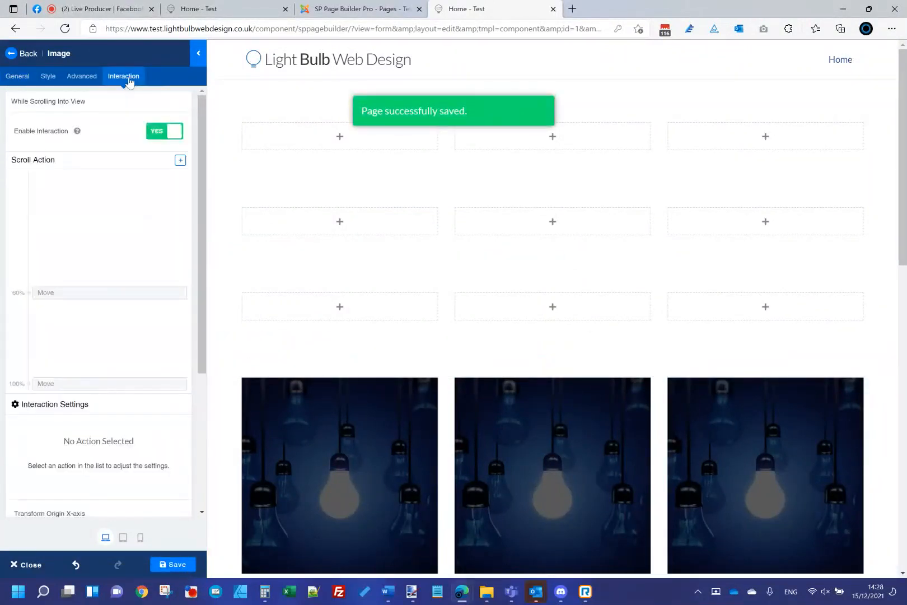
click(129, 380)
scroll(132, 330, down, 4)
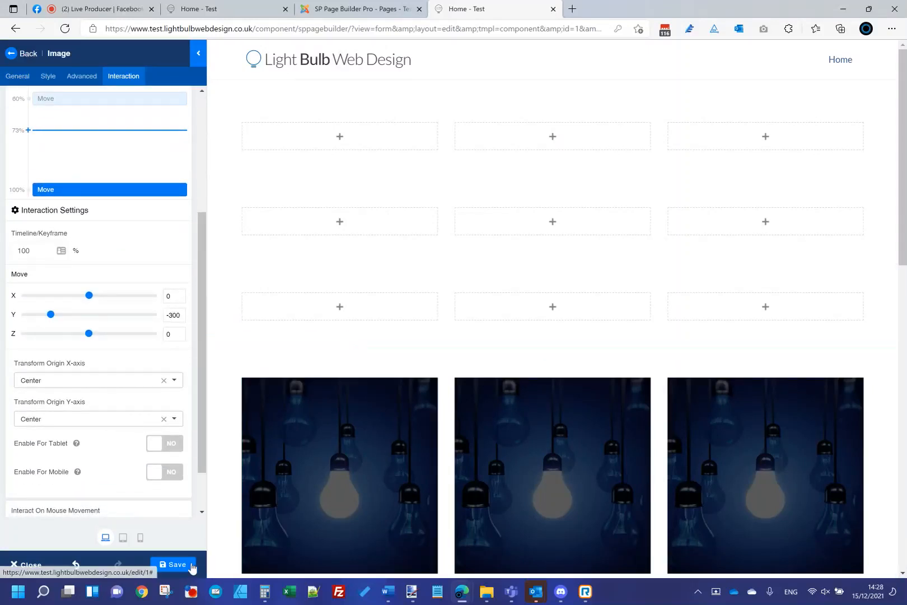
click(178, 564)
Examine how the three images move at different distances while scrolling the live home page, and return to the editor.
click(244, 6)
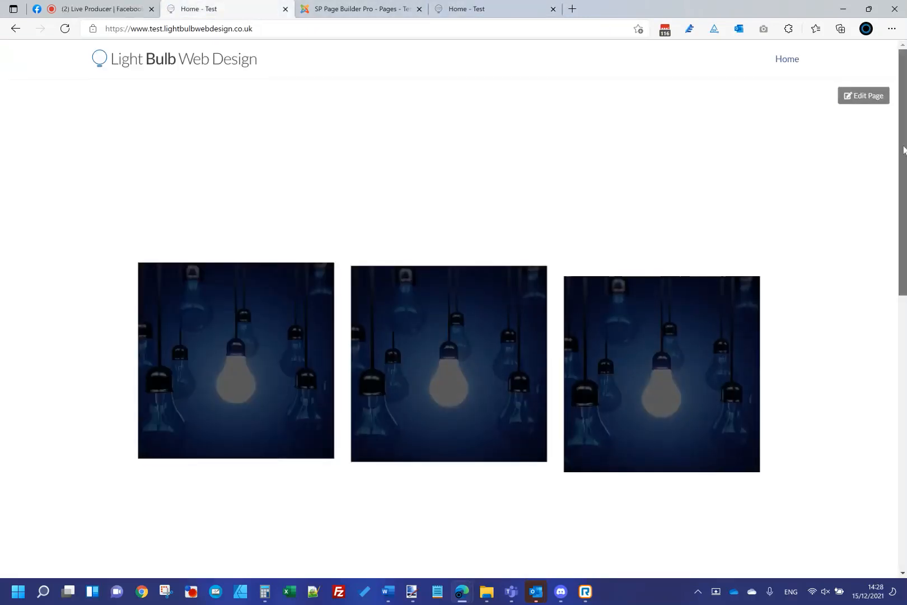
scroll(902, 124, down, 3)
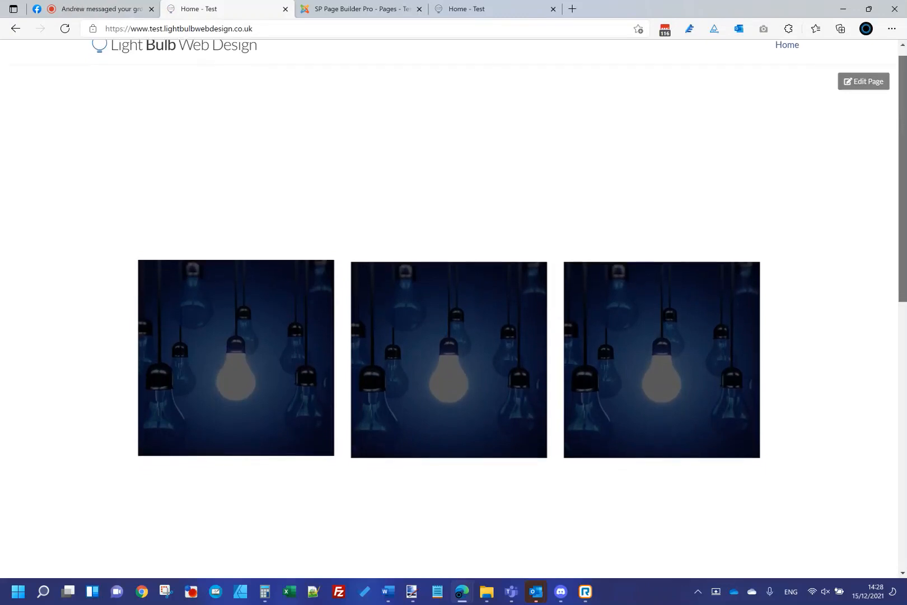
drag(902, 160, 846, 95)
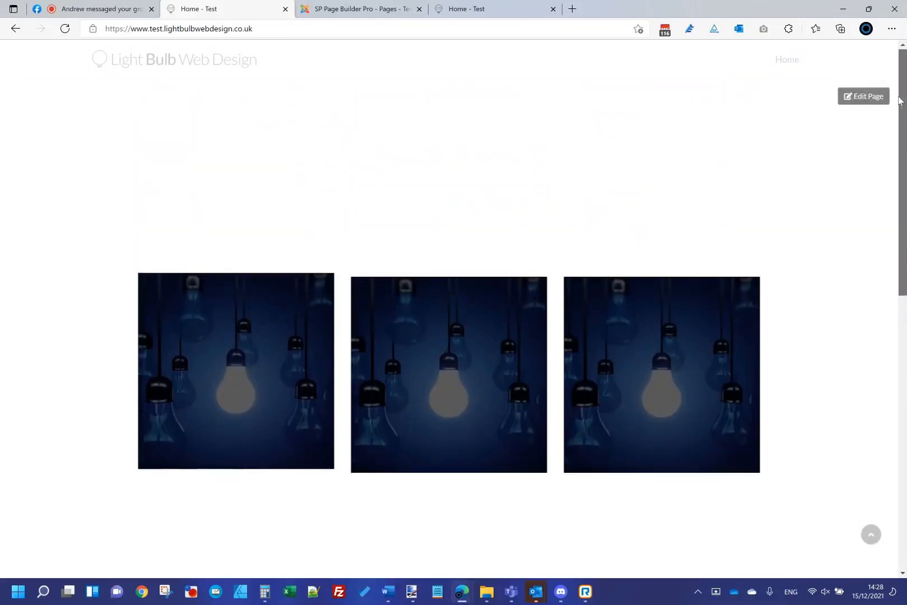
click(492, 8)
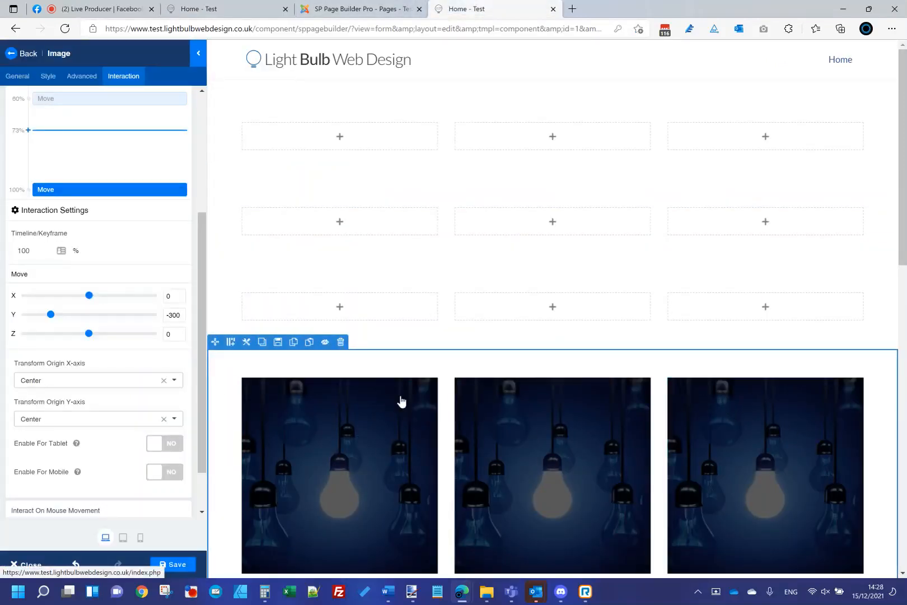
Shift the first image's 100% Move action to 80% on the scroll timeline and save the page.
click(326, 419)
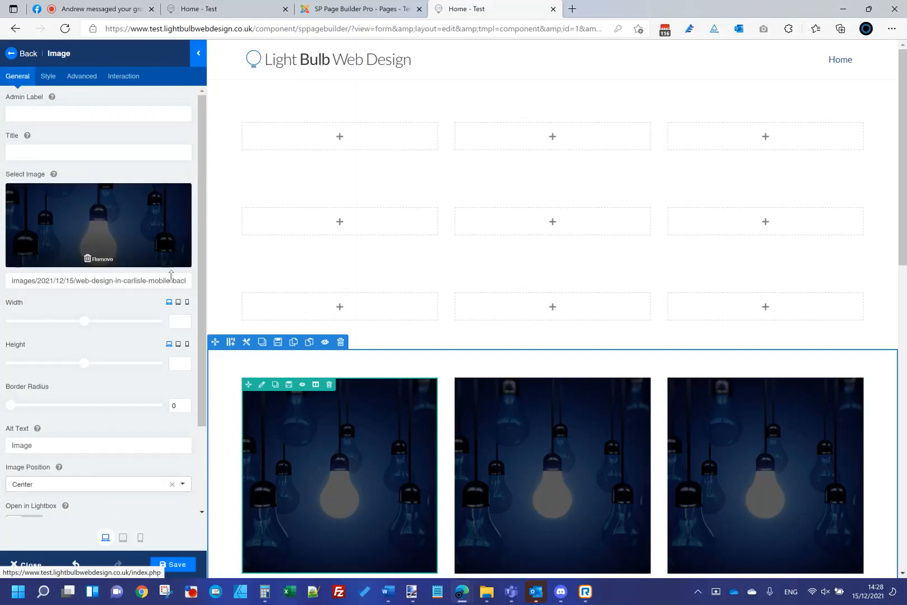
click(128, 83)
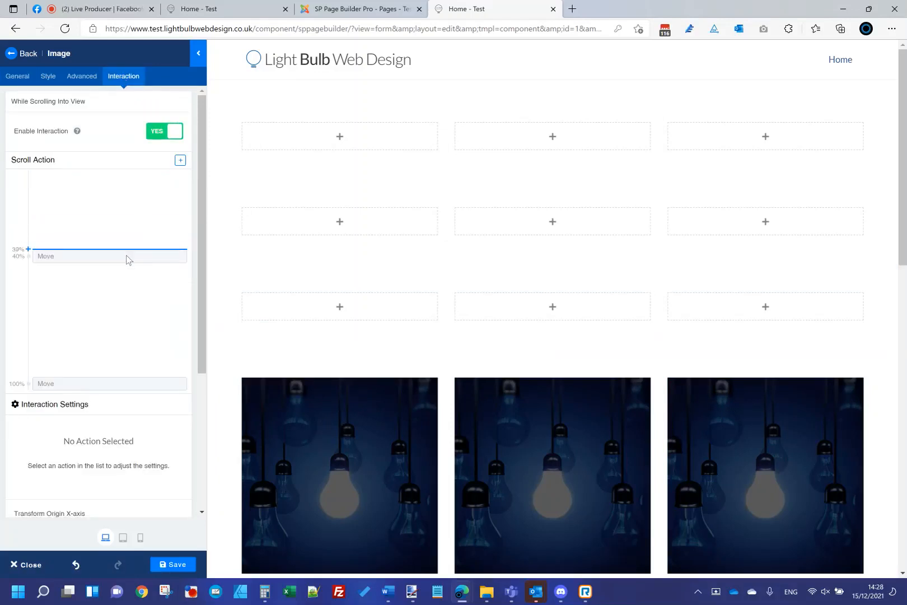
click(96, 259)
scroll(98, 271, down, 1)
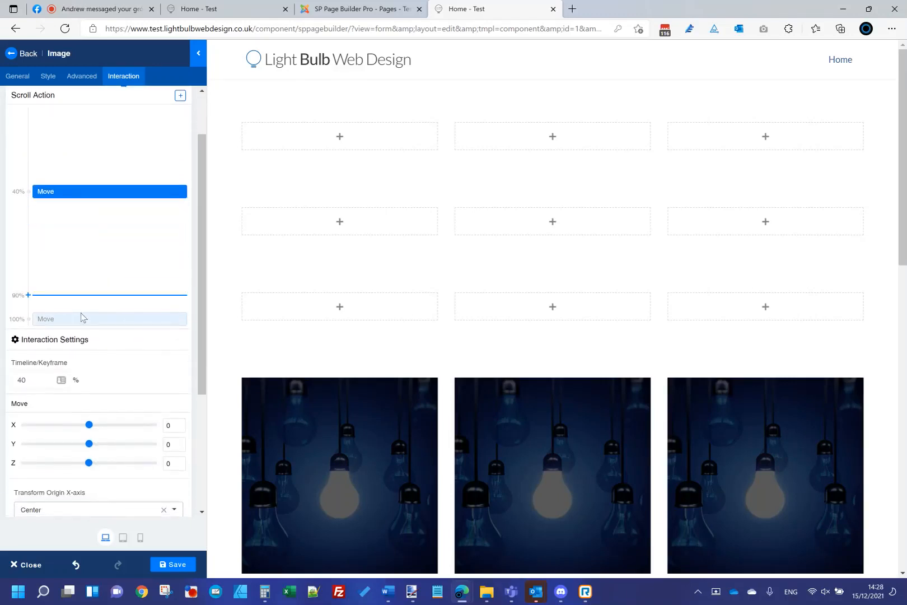
click(58, 320)
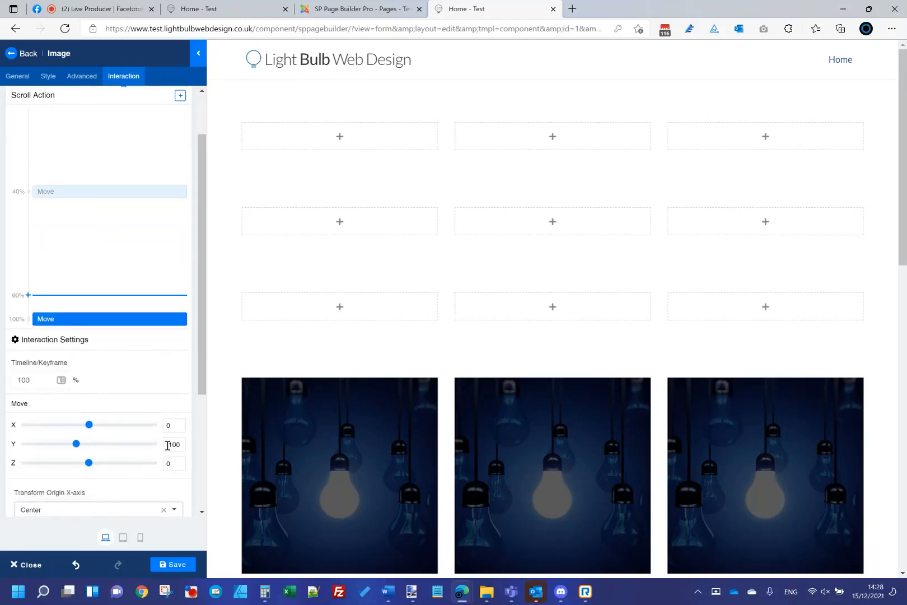
scroll(115, 359, up, 1)
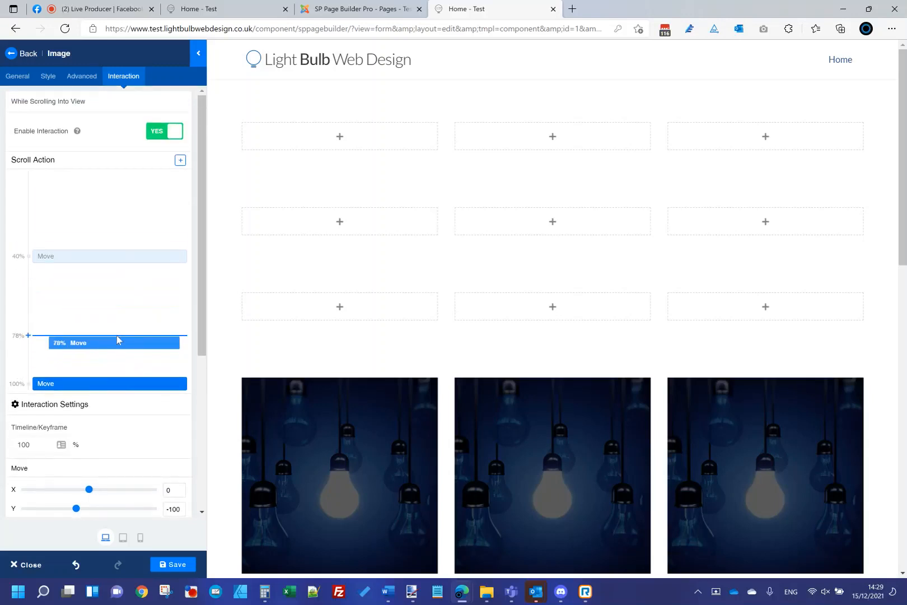
click(118, 341)
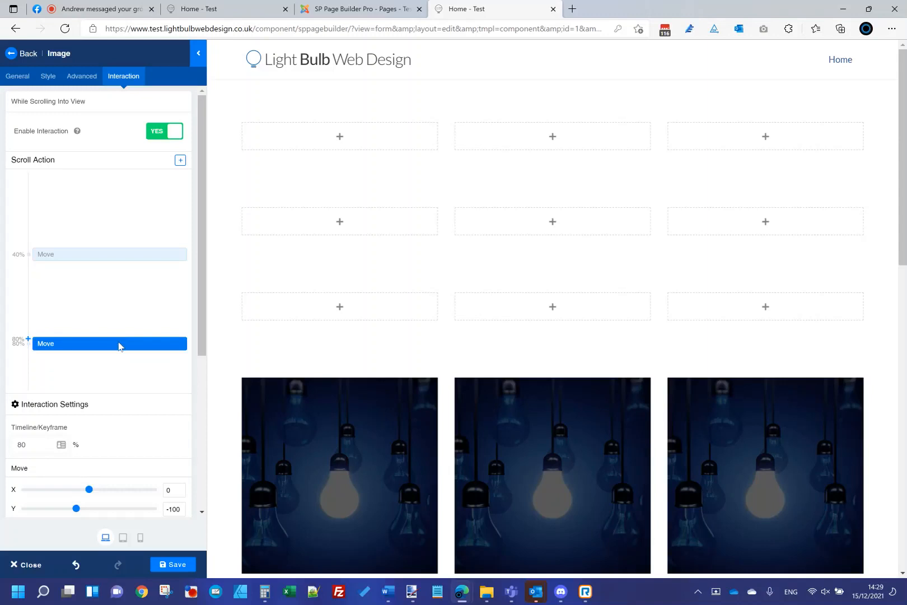
click(173, 567)
Add another pair of Move actions to the first image, placed at 50% and 90% on the scroll timeline, and save.
click(179, 161)
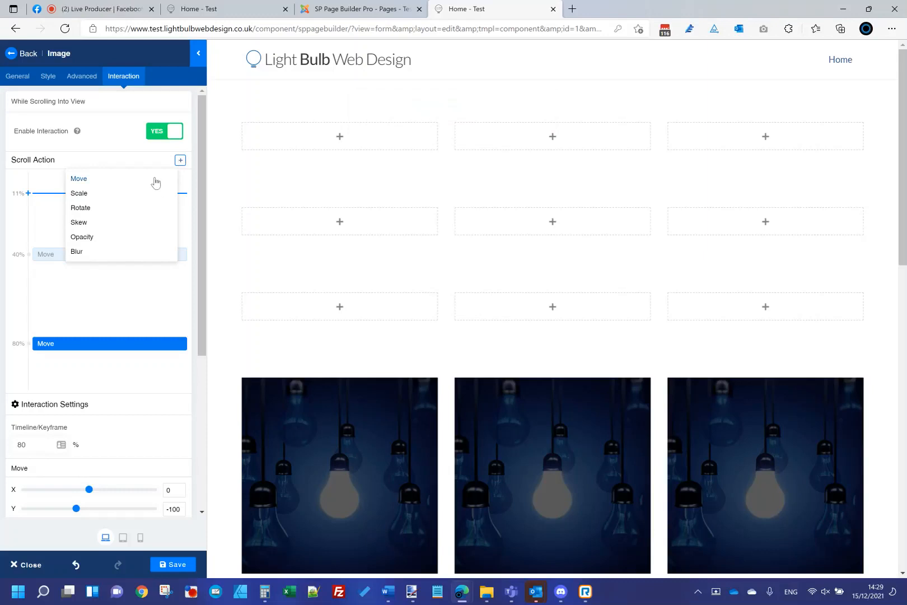
click(79, 178)
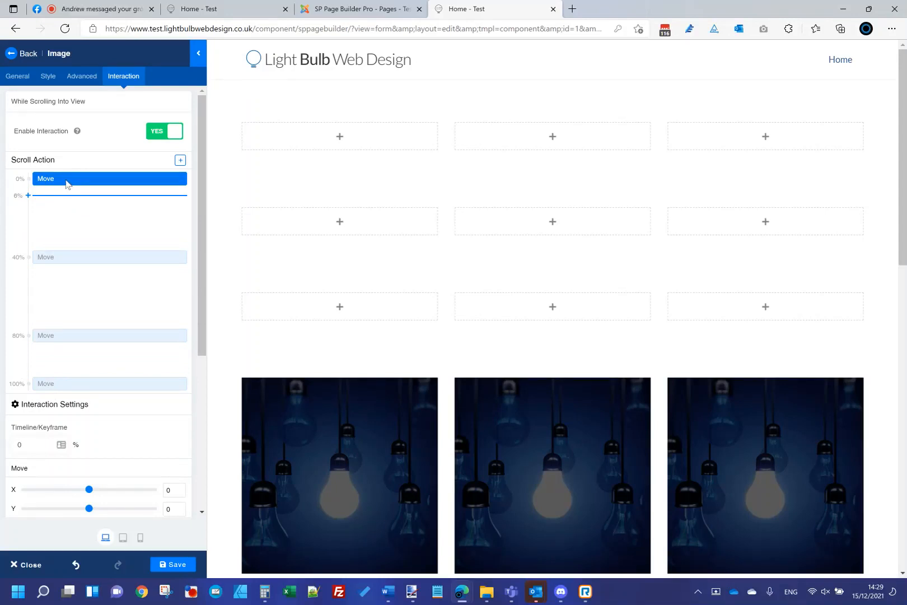
drag(66, 184, 60, 284)
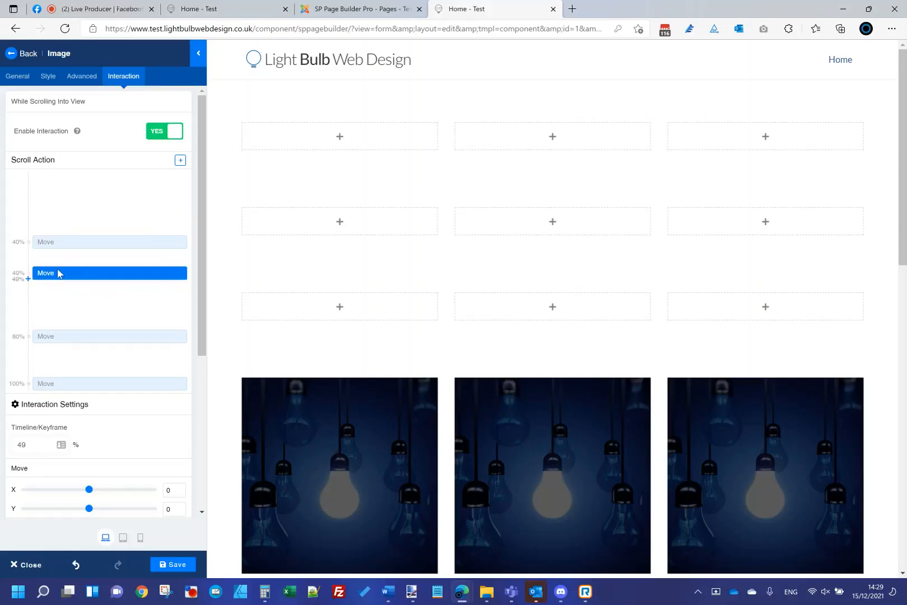
text(50)
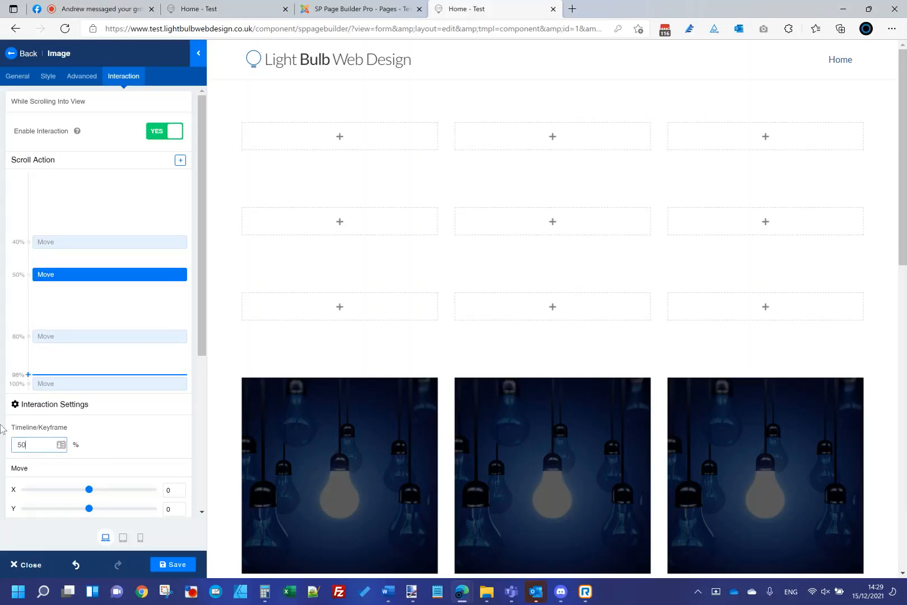
drag(39, 384, 41, 365)
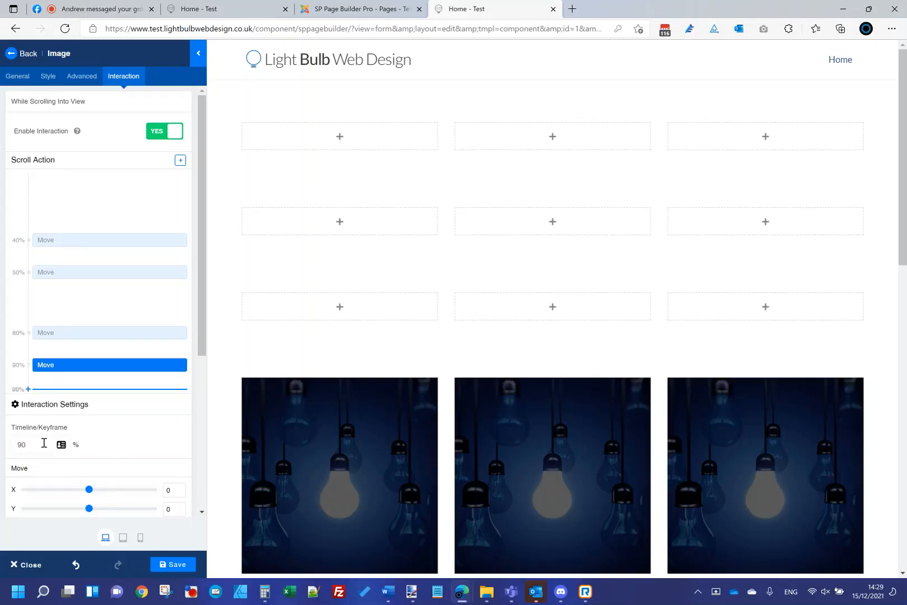
click(164, 564)
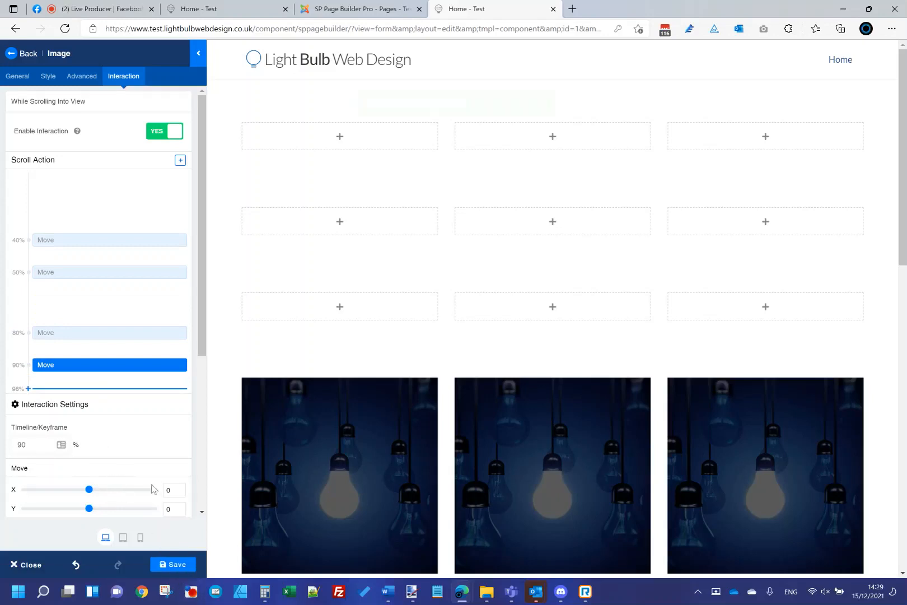
Set the X movement of the first image's 90% Move action to -100 and save the page.
click(93, 241)
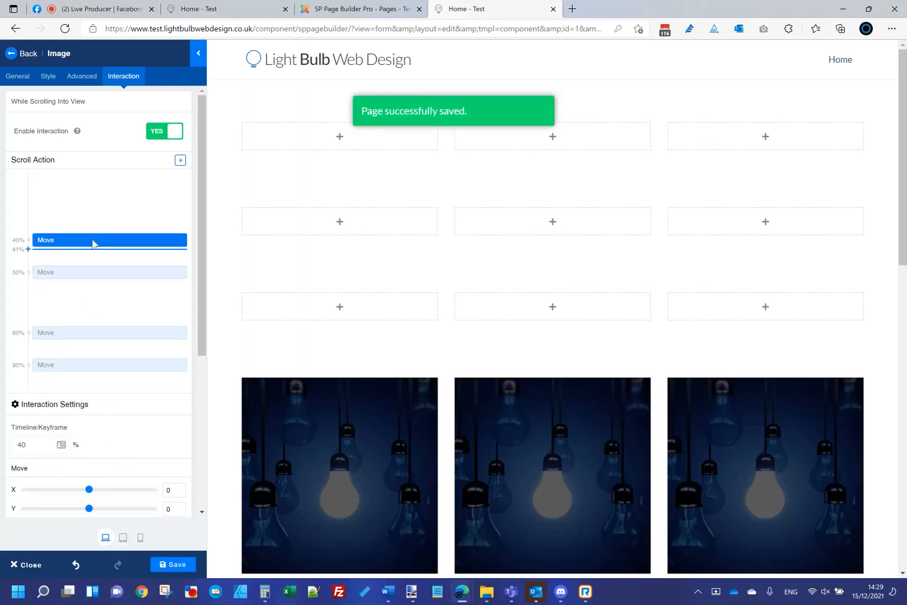
scroll(107, 353, down, 2)
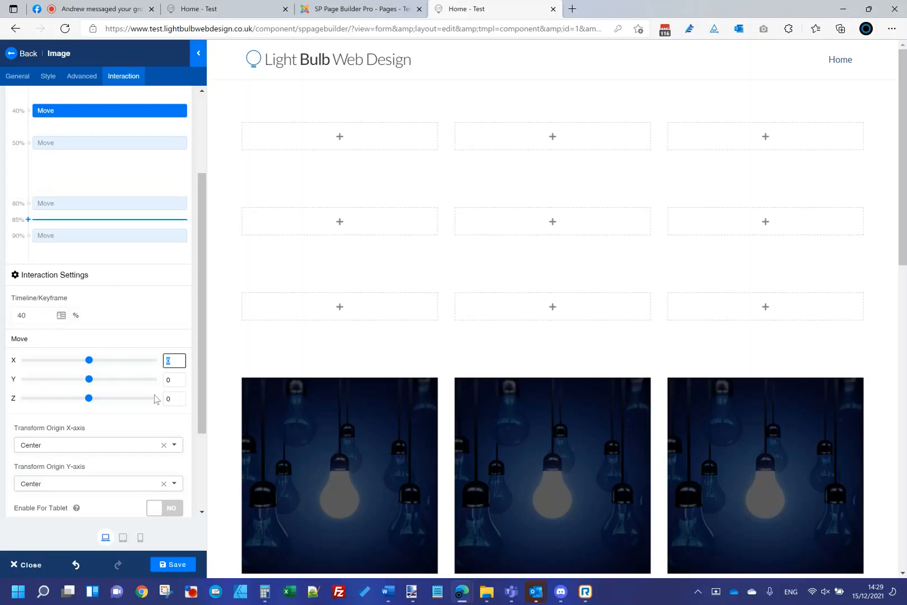
click(112, 237)
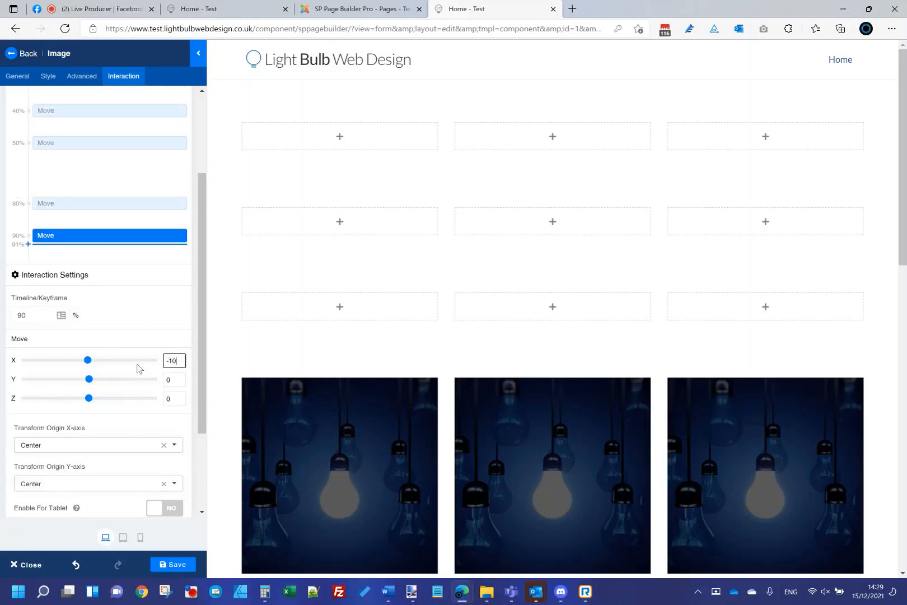
click(177, 564)
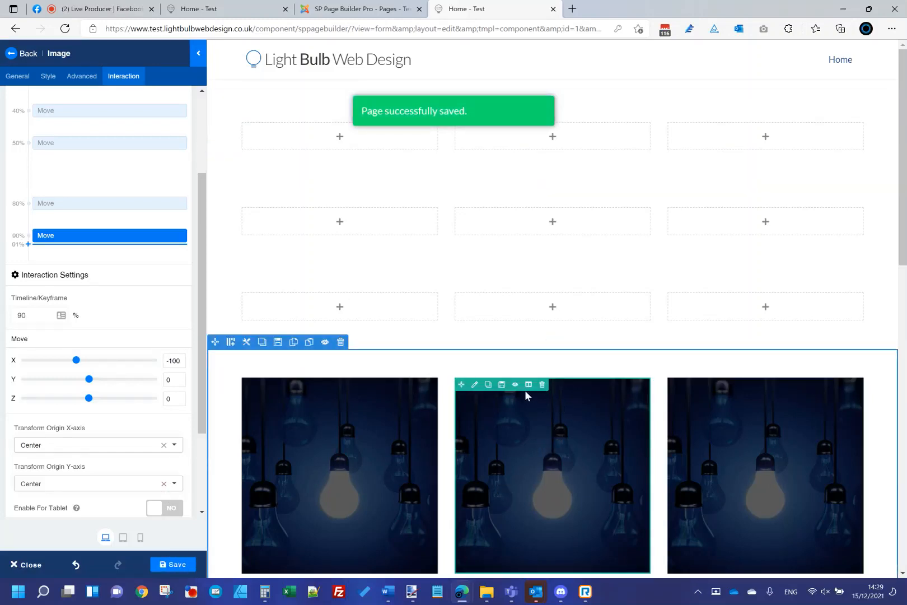
Hide the second and third images in the row and save the page.
click(515, 385)
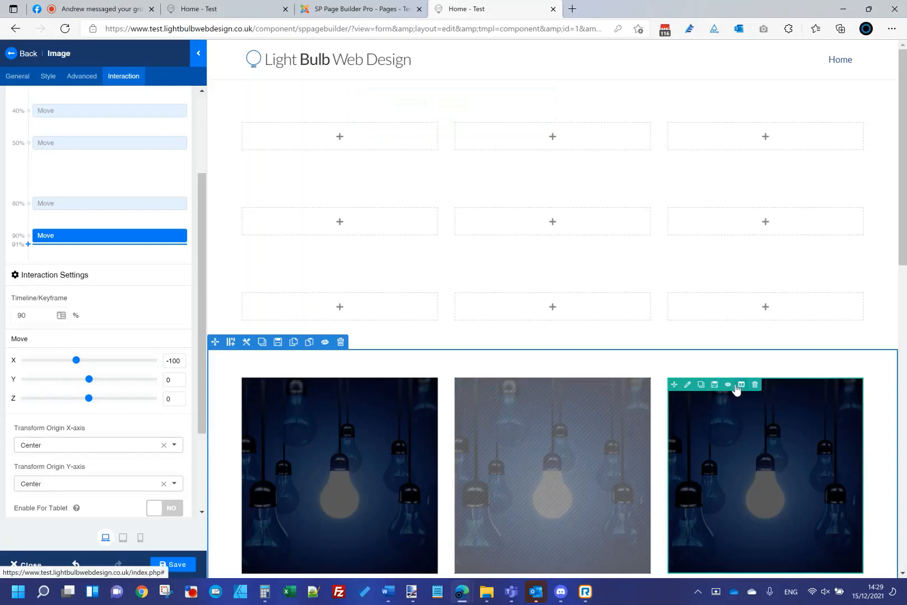
click(728, 385)
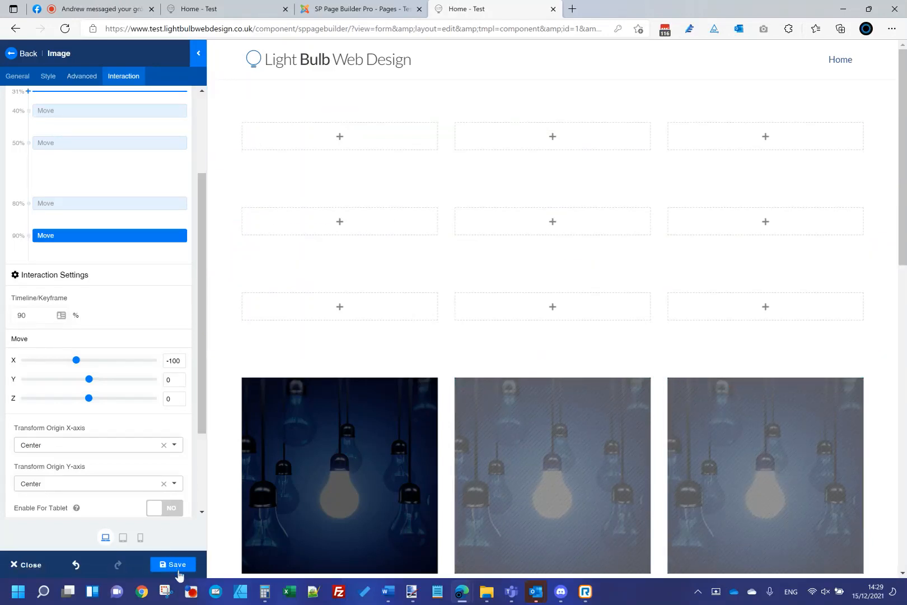
Examine the first image's scroll movement on its own on the live home page and return to the editor.
click(210, 9)
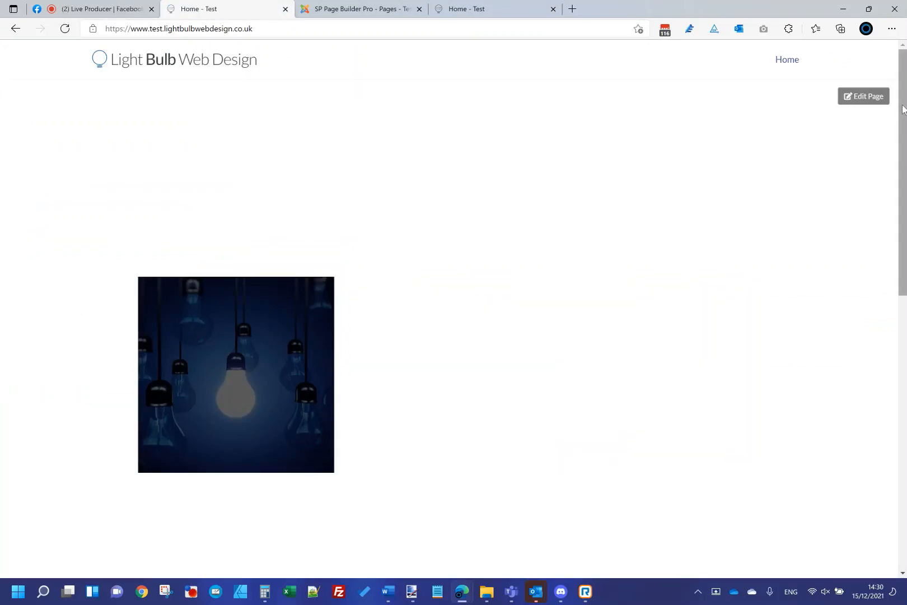
drag(902, 109, 520, 4)
click(455, 7)
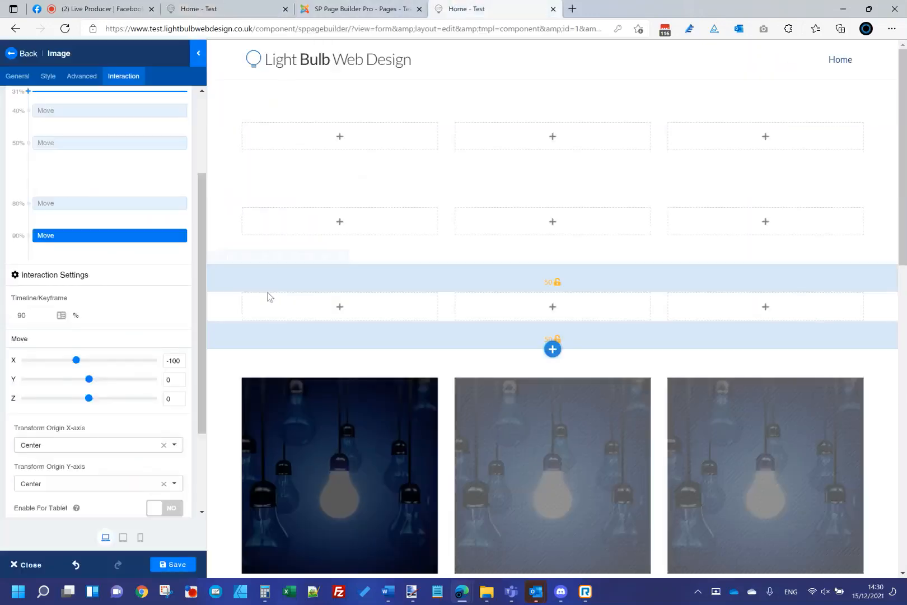
Shift the first image's 40% Move action to 25% on the scroll timeline and save the page.
click(121, 112)
scroll(135, 350, up, 2)
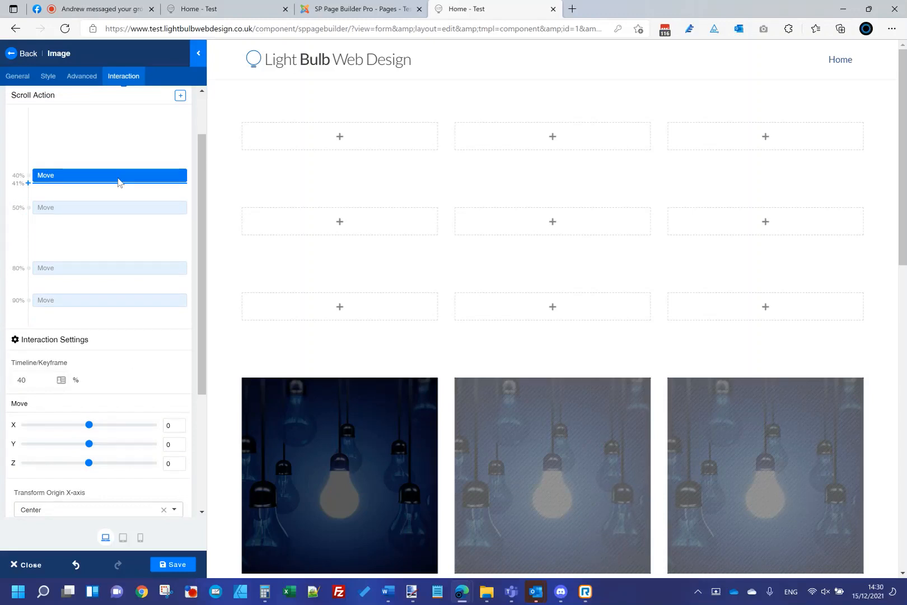
drag(118, 181, 121, 148)
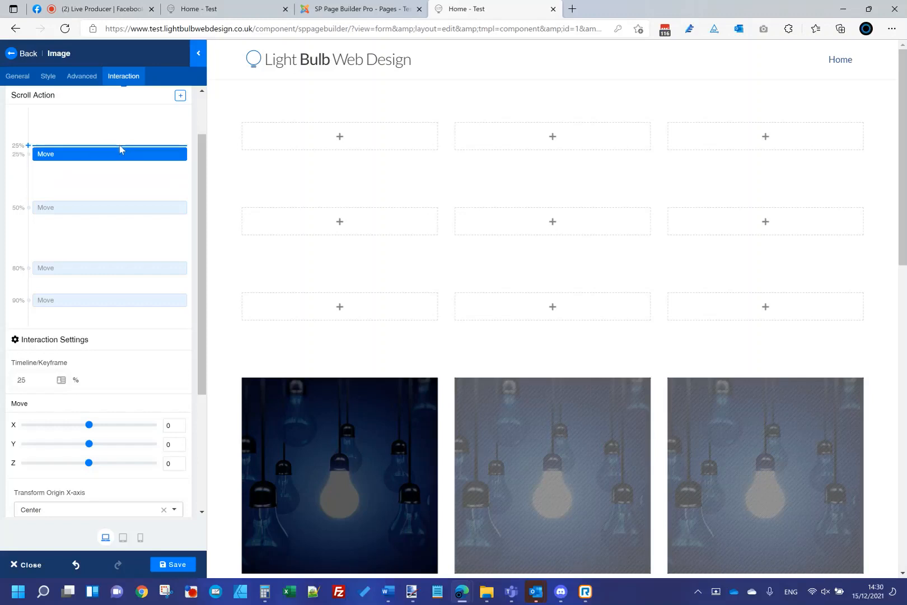
click(175, 564)
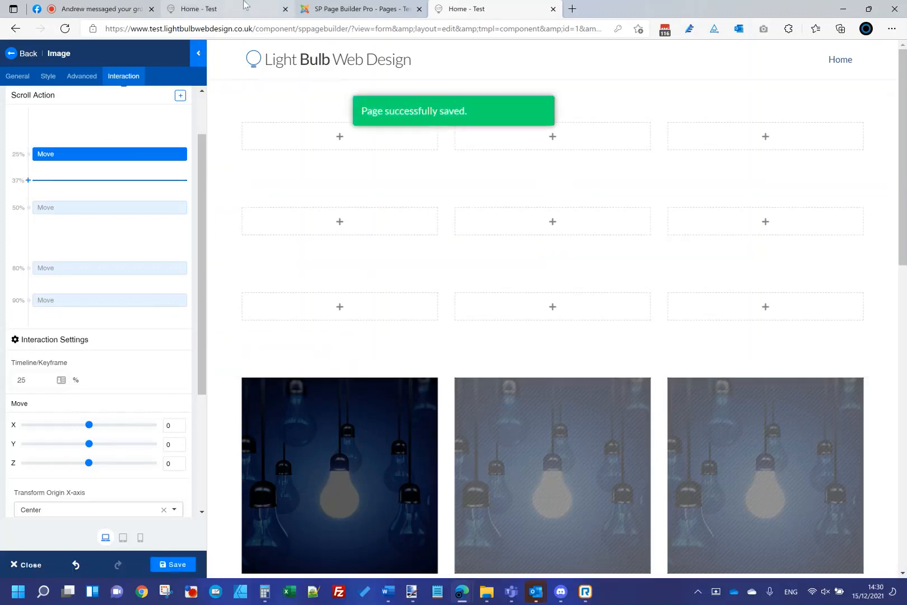
Reload the live home page, check how the first image moves with its first Move action at 25%, and return to the editor.
click(247, 8)
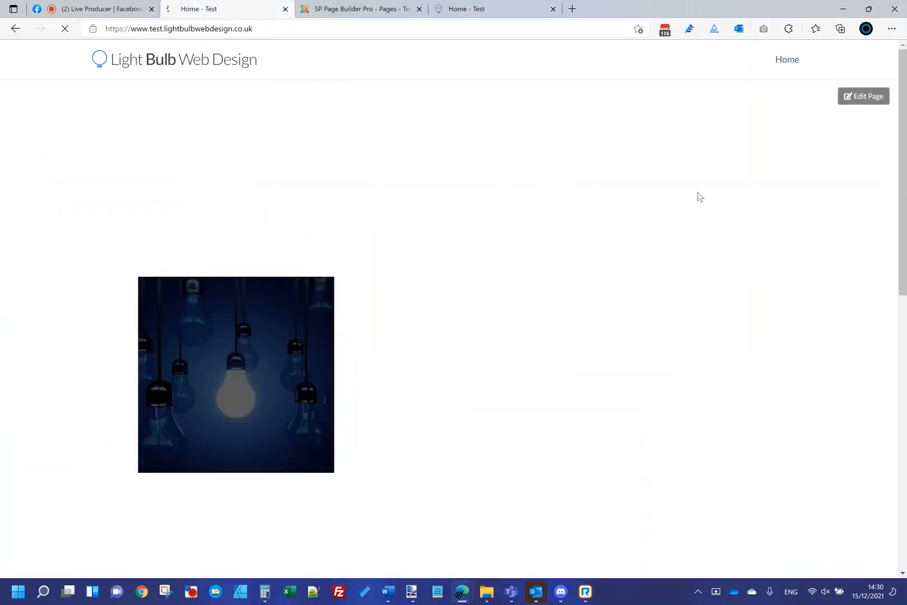
drag(904, 80, 904, 133)
drag(903, 152, 900, 74)
click(478, 4)
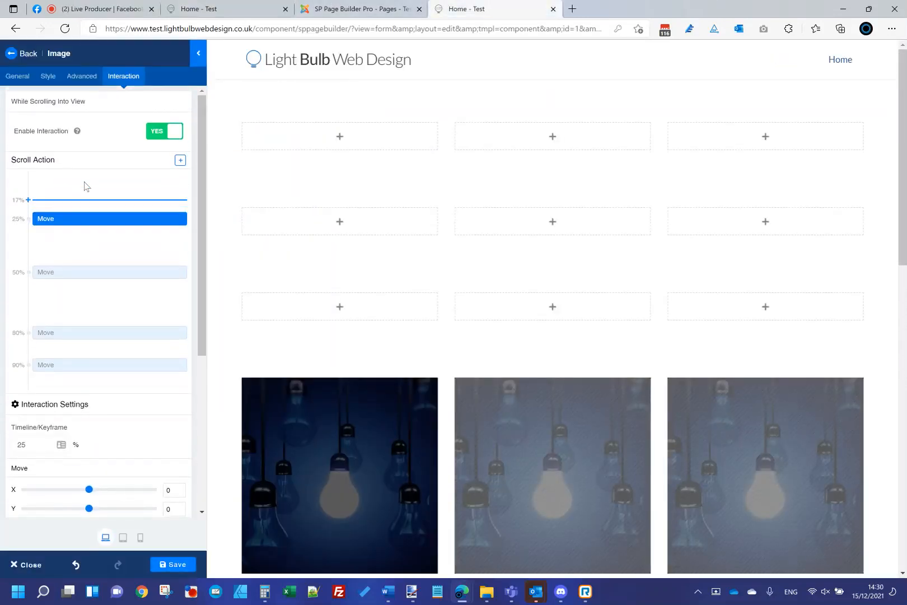
Shift the first image's 25% Move action to 1% on the scroll timeline, save, and check the effect on the live home page.
drag(85, 186, 85, 178)
click(171, 564)
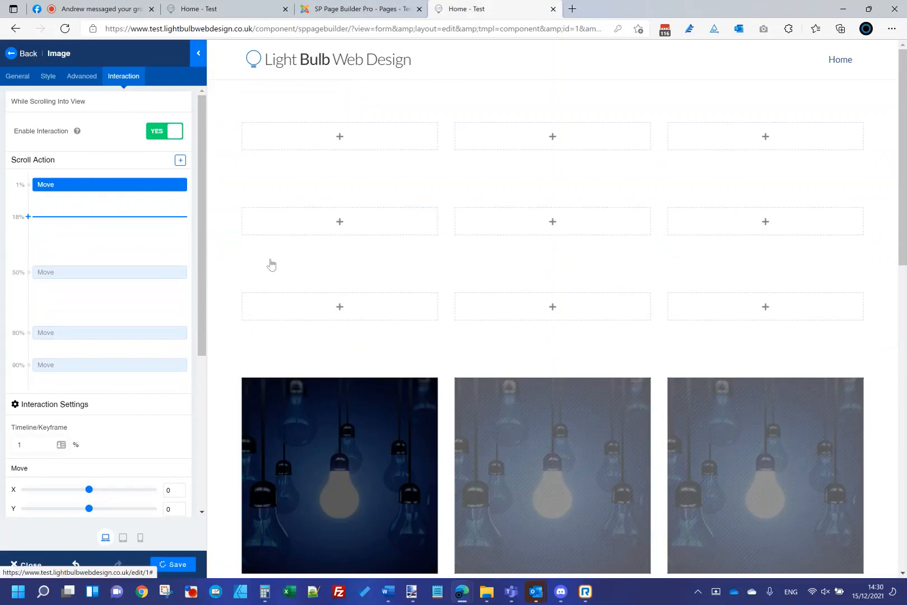
click(236, 7)
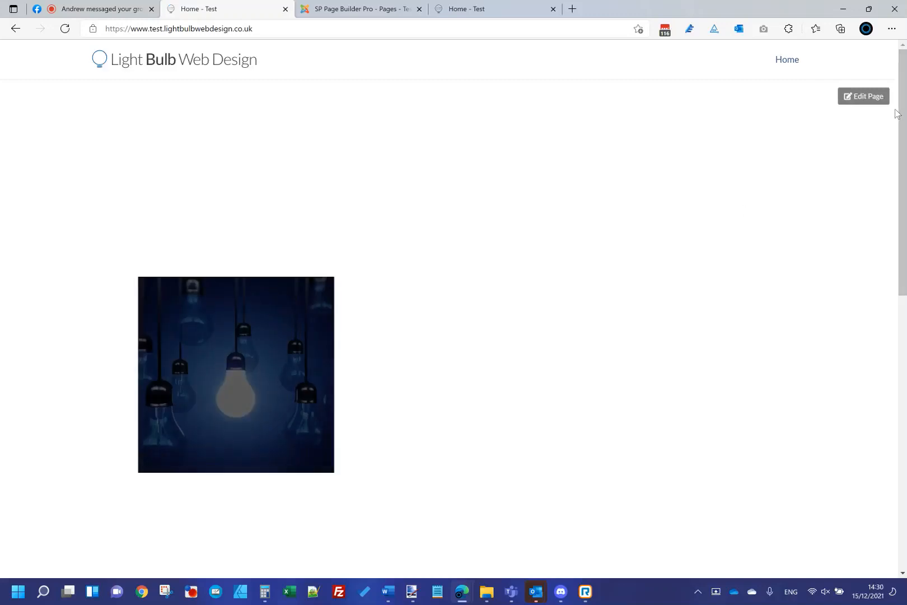
mouse_move(905, 110)
mouse_down()
mouse_move(903, 270)
mouse_move(904, 112)
mouse_move(903, 228)
mouse_move(901, 123)
mouse_up()
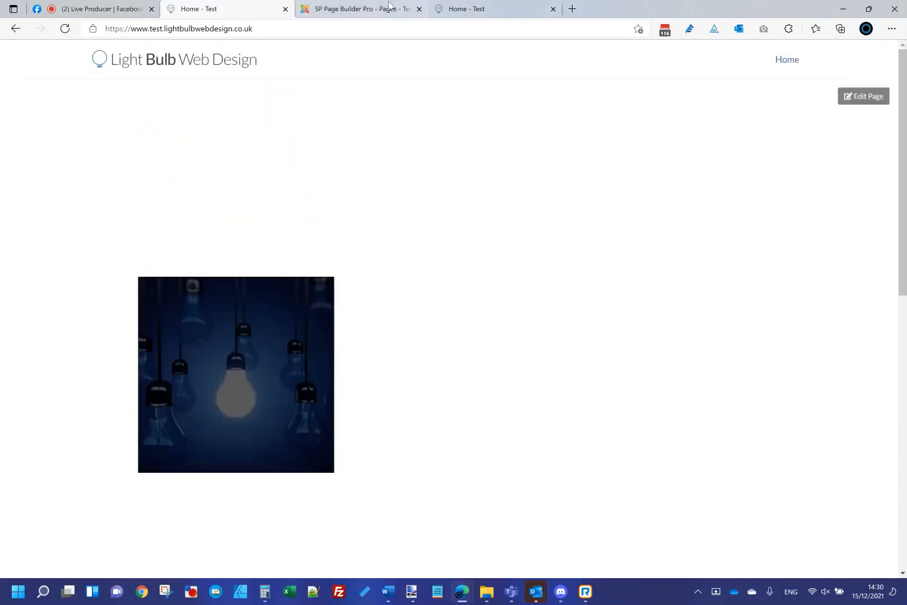
click(545, 5)
Set the X movement of the first image's 90% Move action to 200 and save the page.
click(144, 367)
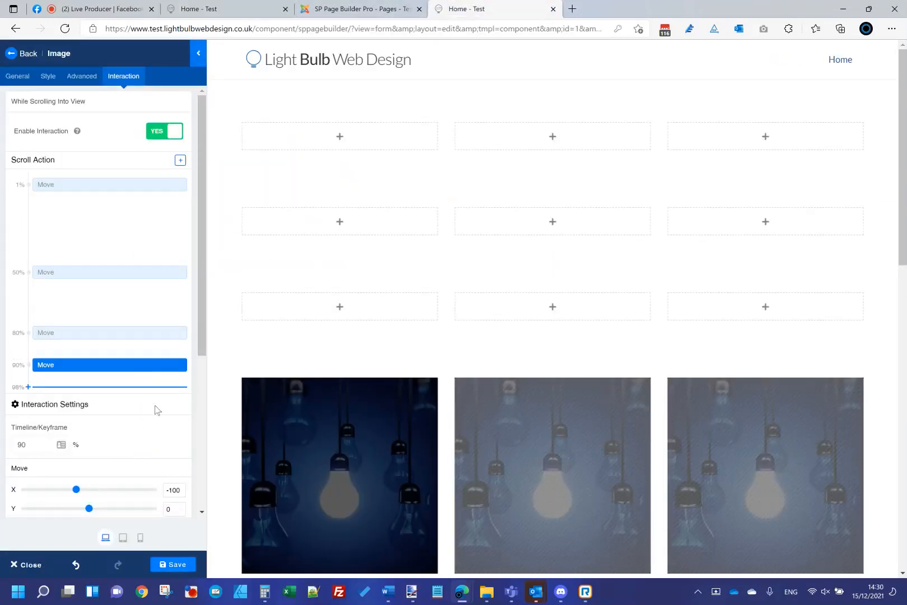
scroll(168, 387, down, 3)
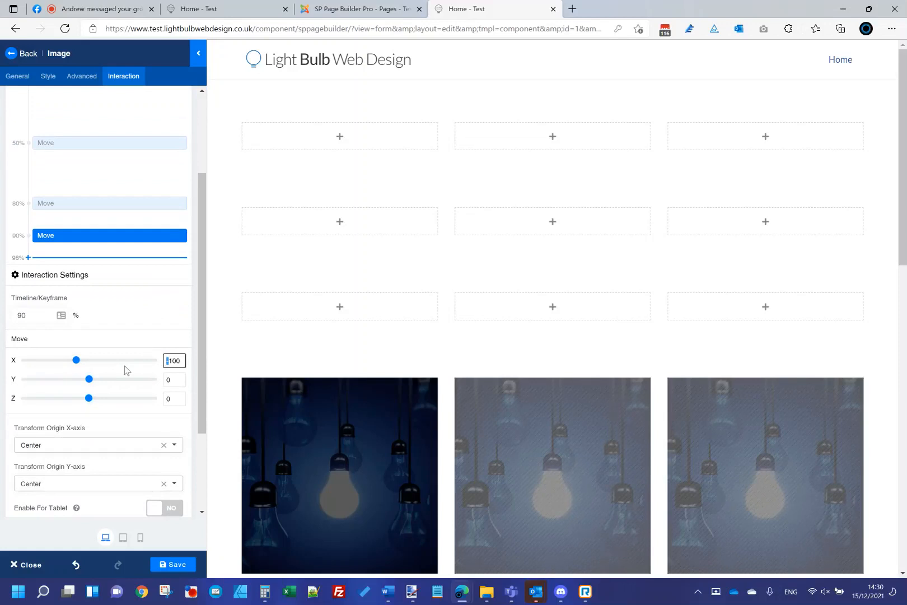
click(183, 564)
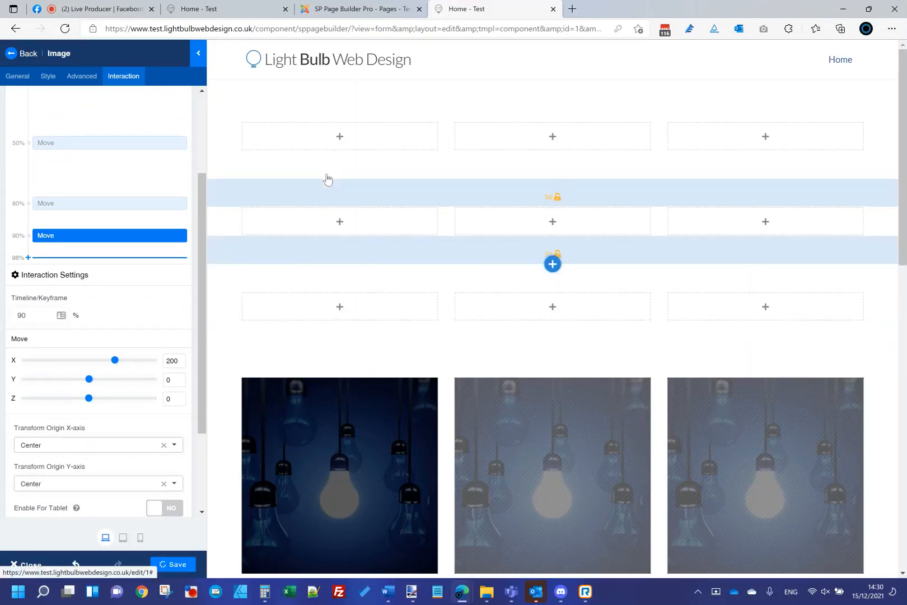
Examine the first image's sideways movement while scrolling through the live home page and return to the editor.
click(199, 8)
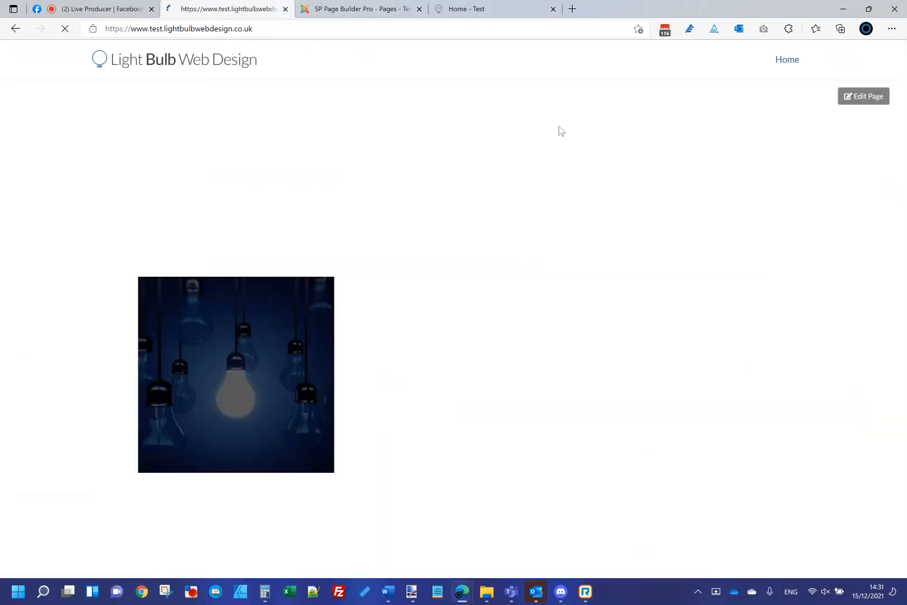
scroll(870, 69, down, 3)
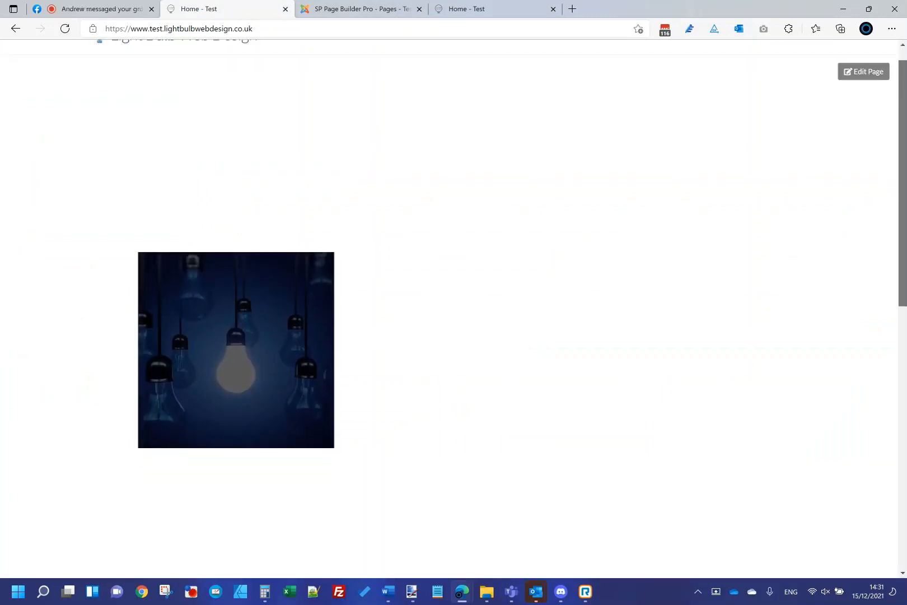
scroll(453, 308, down, 5)
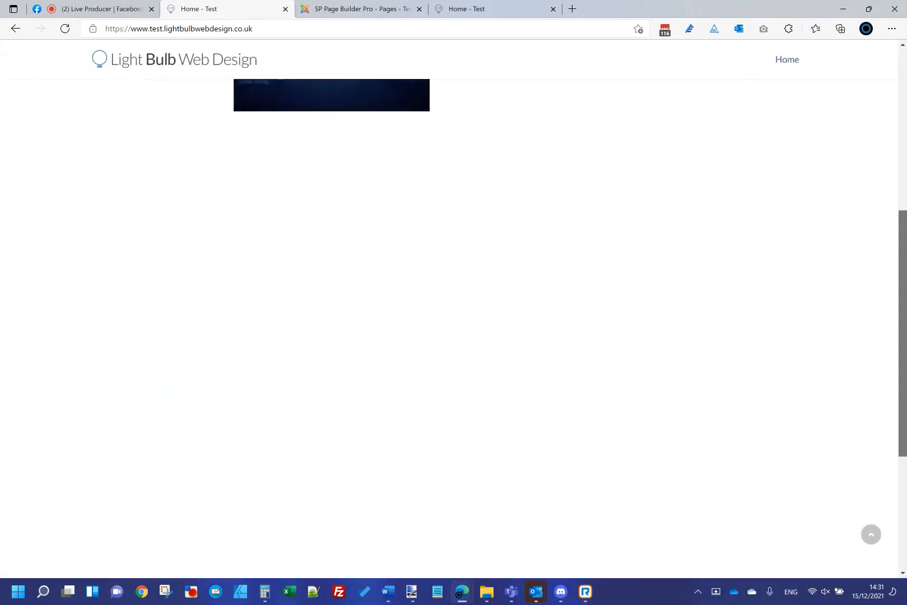
scroll(454, 308, up, 3)
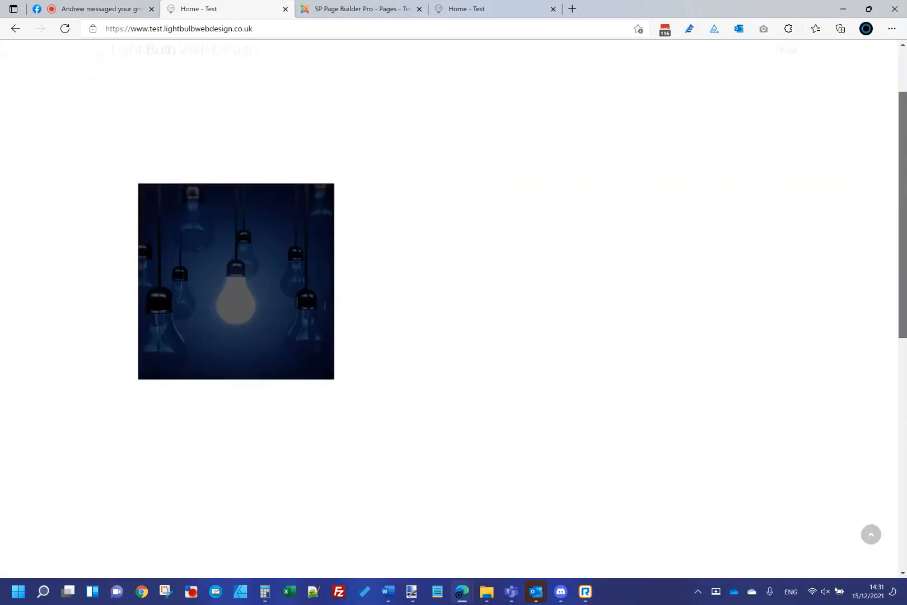
drag(902, 185, 492, 6)
click(487, 8)
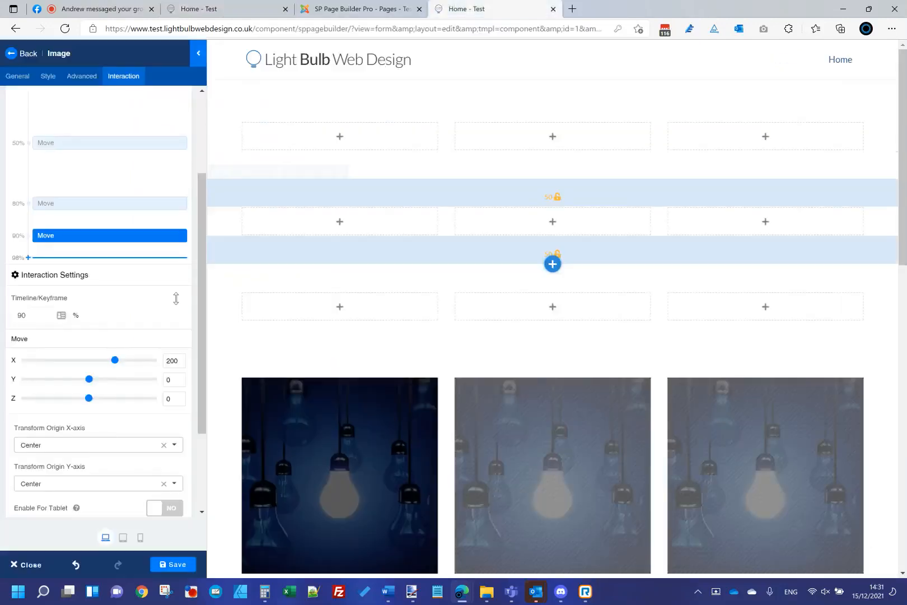
Shift the first image's 90% Move action to 64% on the scroll timeline and check the effect on the live home page.
scroll(106, 336, up, 3)
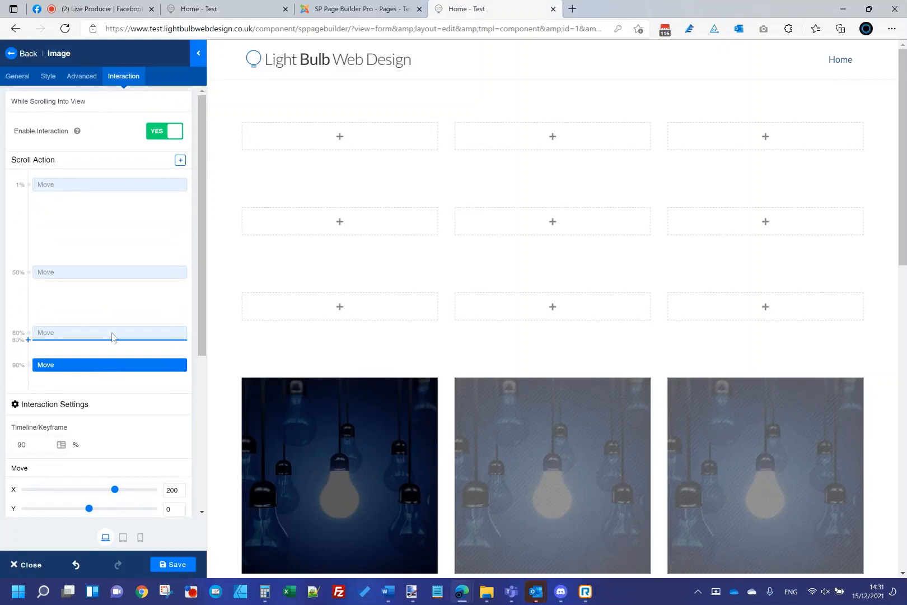
drag(112, 364, 115, 305)
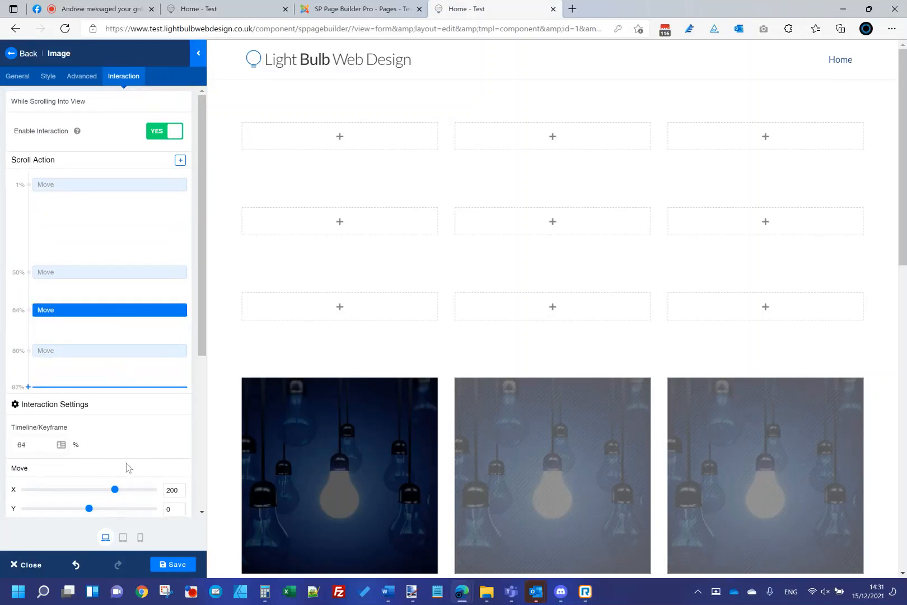
click(220, 9)
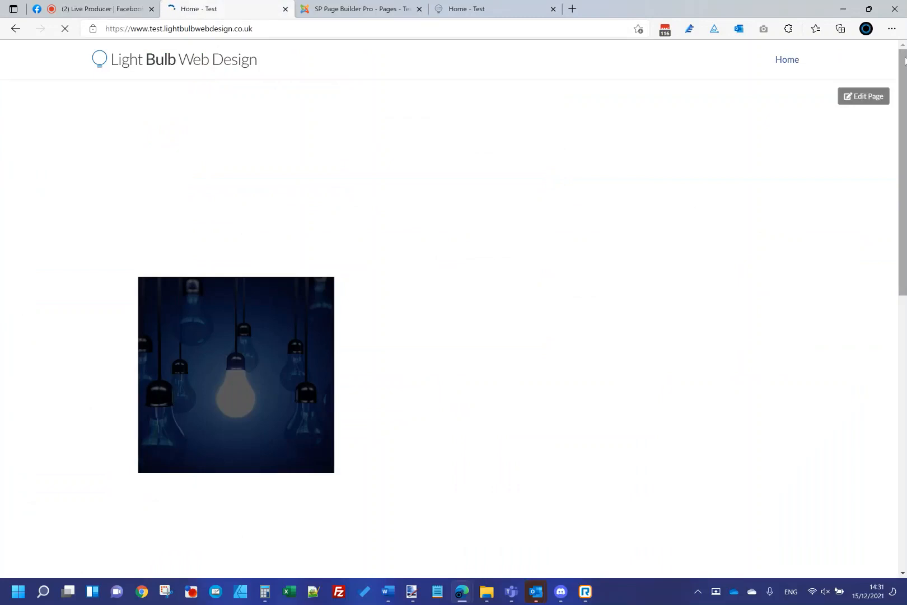
drag(903, 61, 881, 106)
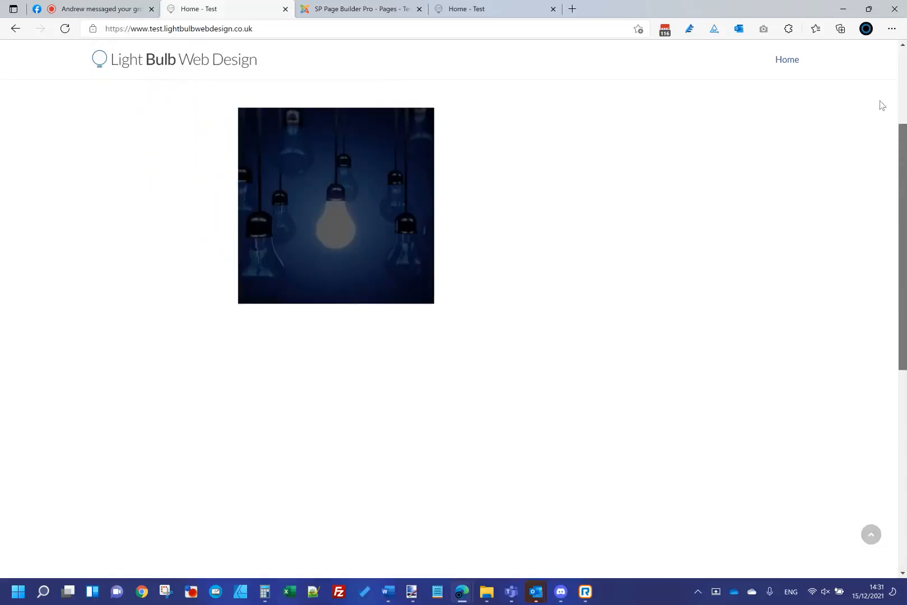
click(474, 16)
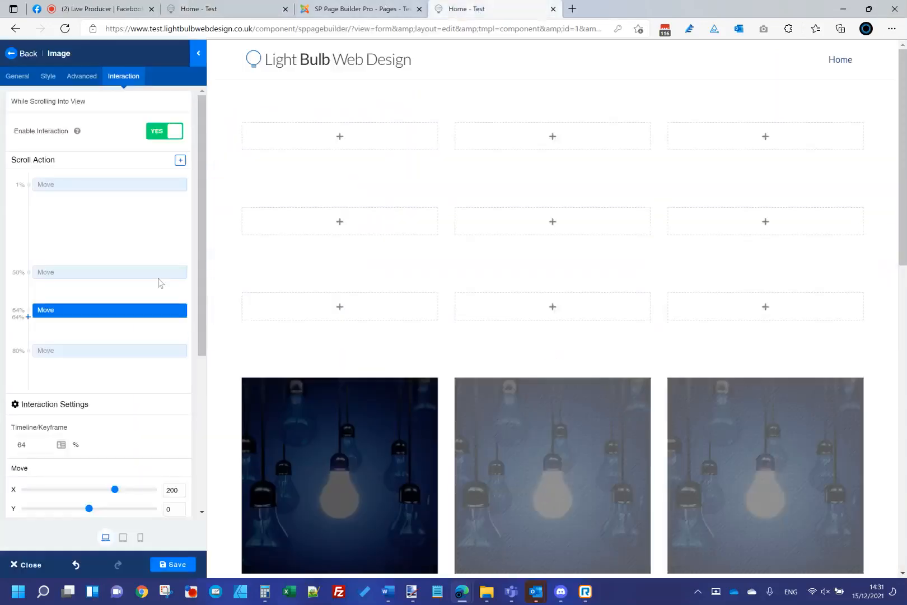
Add an Opacity scroll action to the first image, set its 100% keyframe value to 90, and save the page.
click(180, 161)
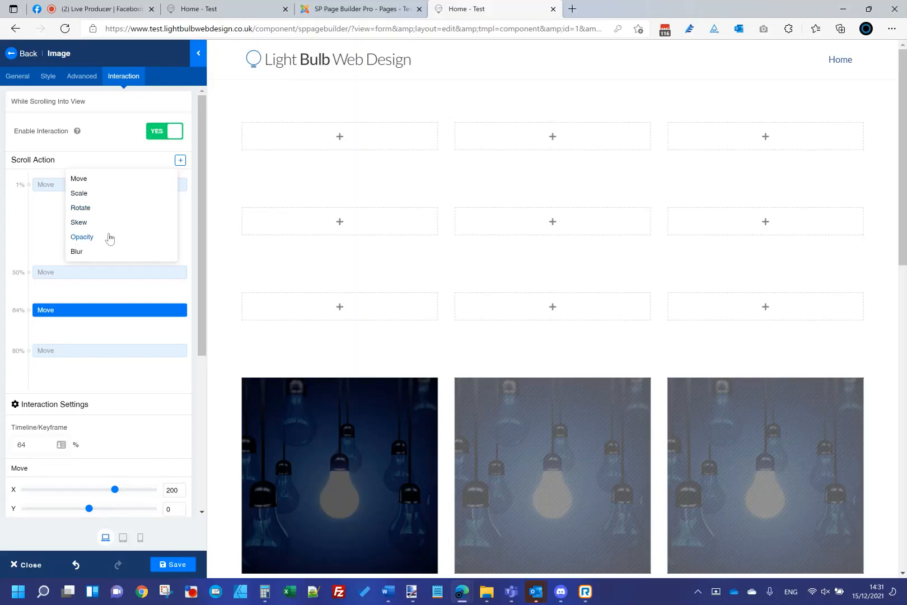
click(82, 237)
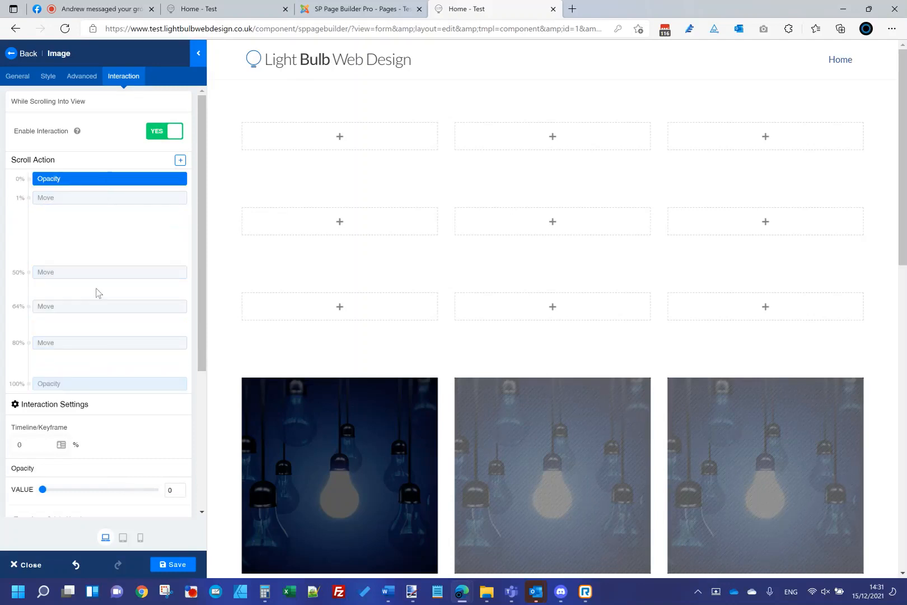
scroll(98, 295, down, 1)
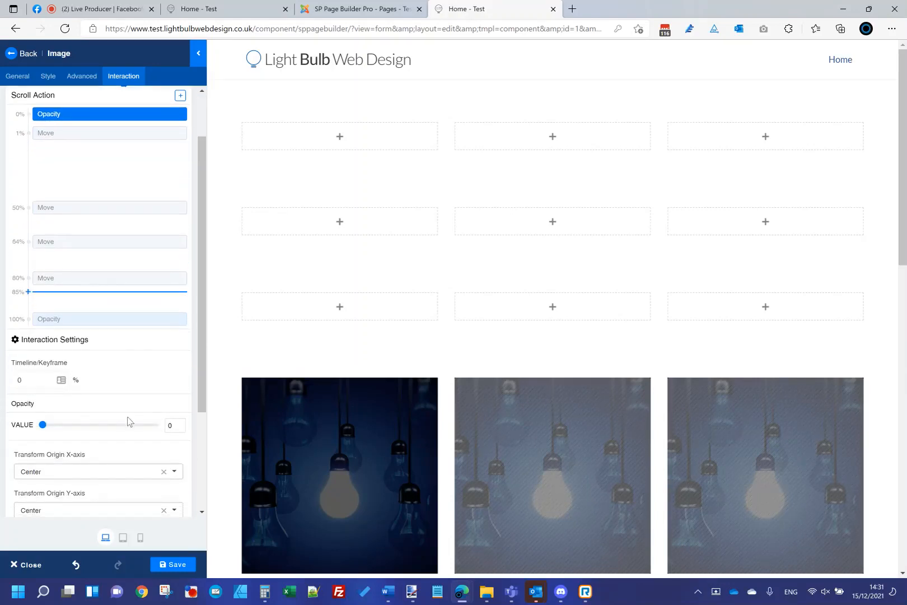
click(107, 320)
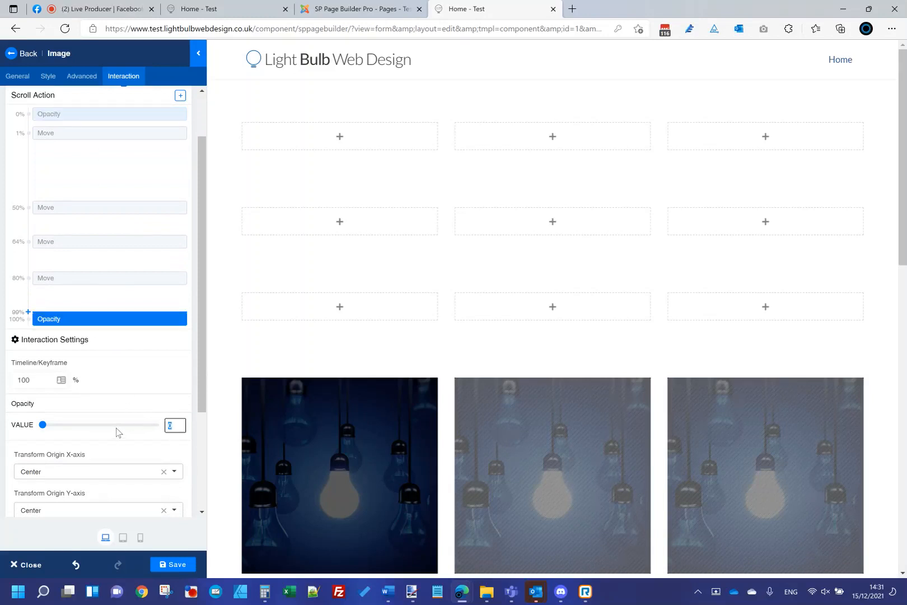
text(90)
click(178, 565)
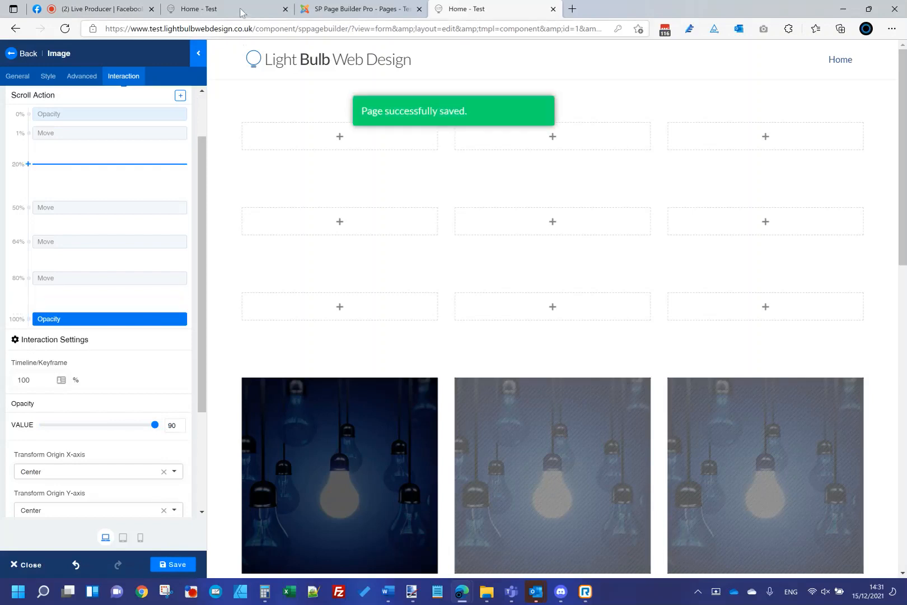
Examine the combined opacity and movement of the first image on the live home page and return to the editor.
key(ctrl+2)
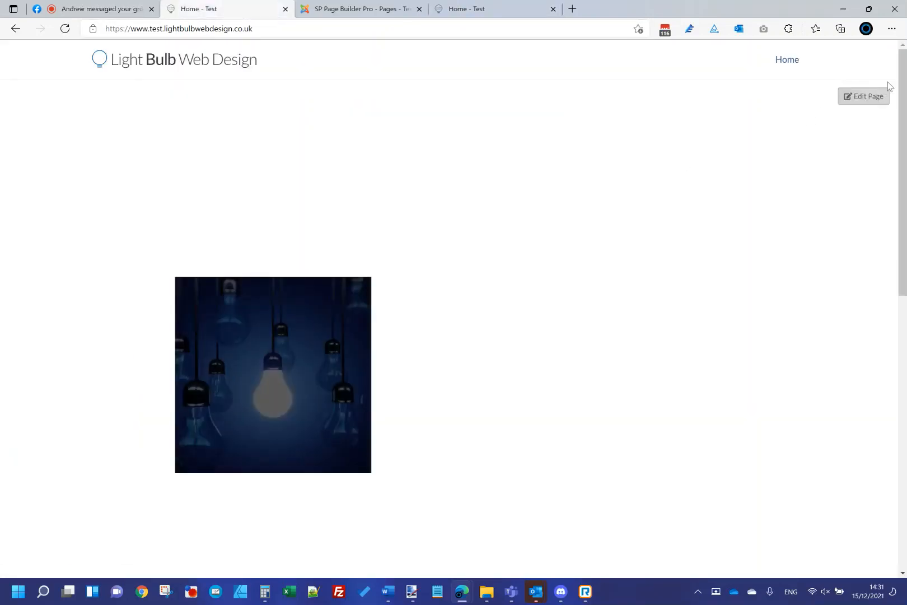
scroll(901, 168, down, 3)
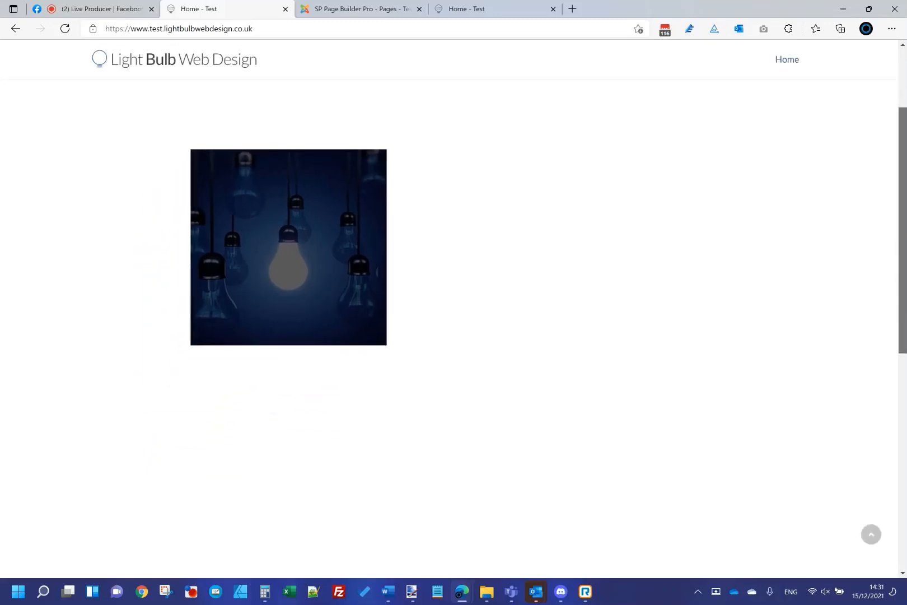
scroll(454, 308, down, 3)
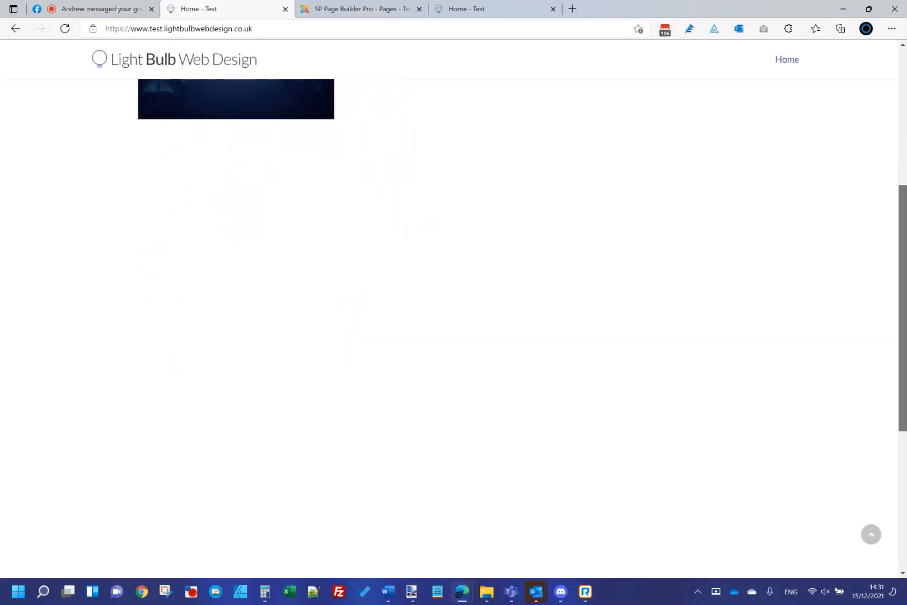
scroll(454, 308, up, 6)
click(492, 9)
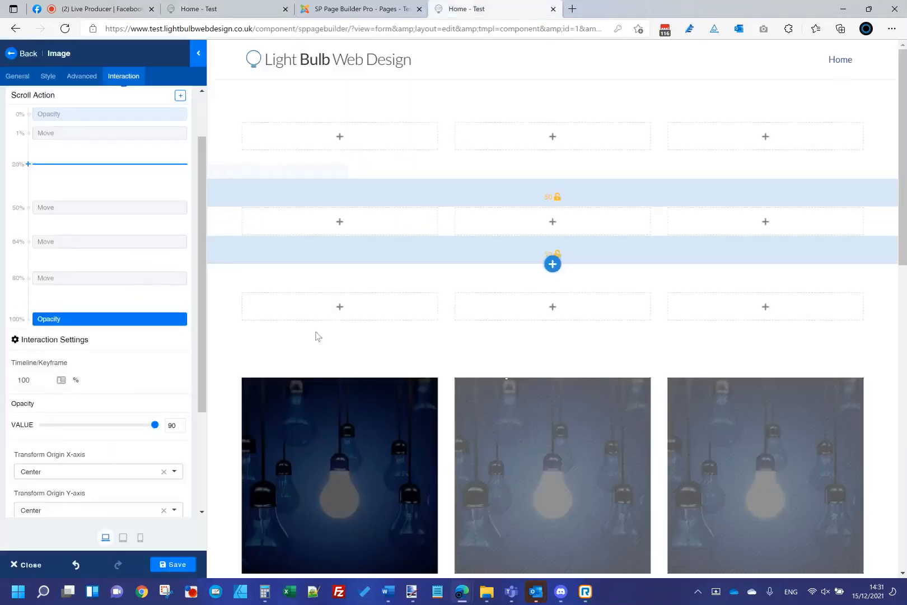
Delete the 1% and 64% Move actions from the first image's scroll timeline.
click(67, 209)
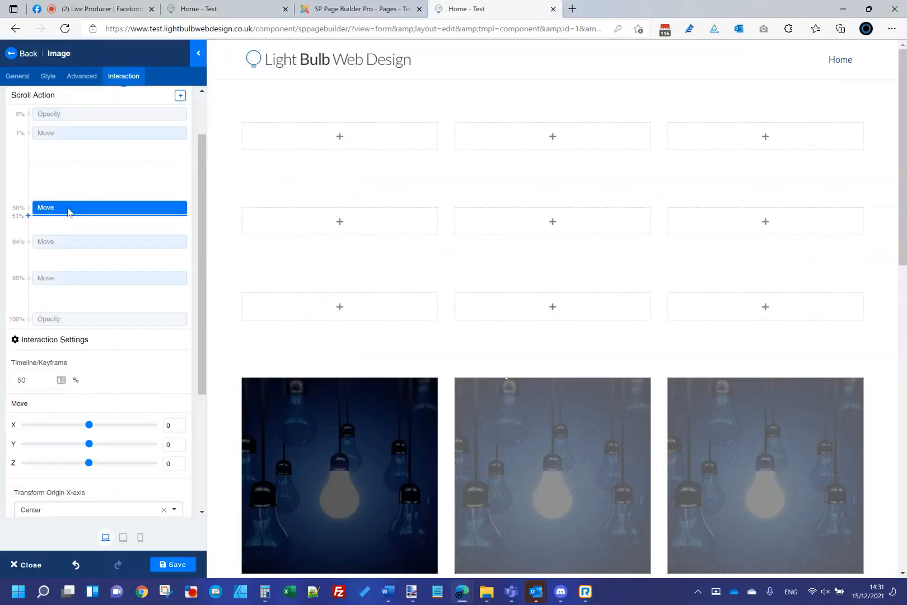
click(91, 133)
right_click(119, 137)
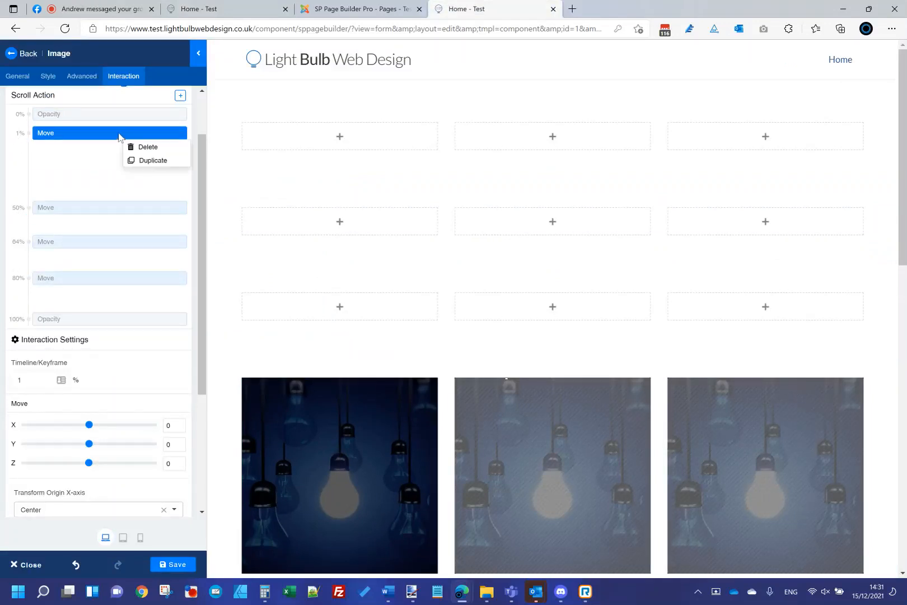
click(146, 146)
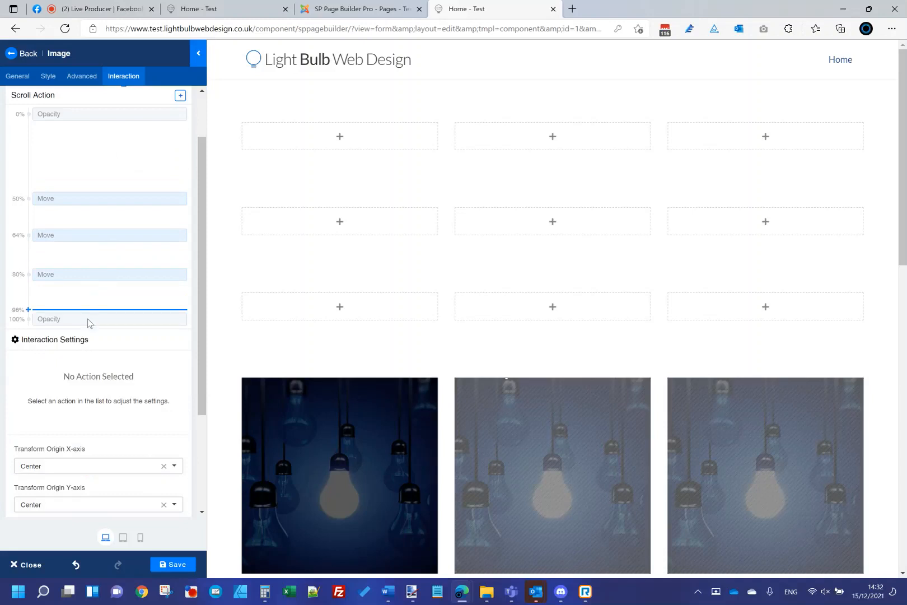
click(90, 274)
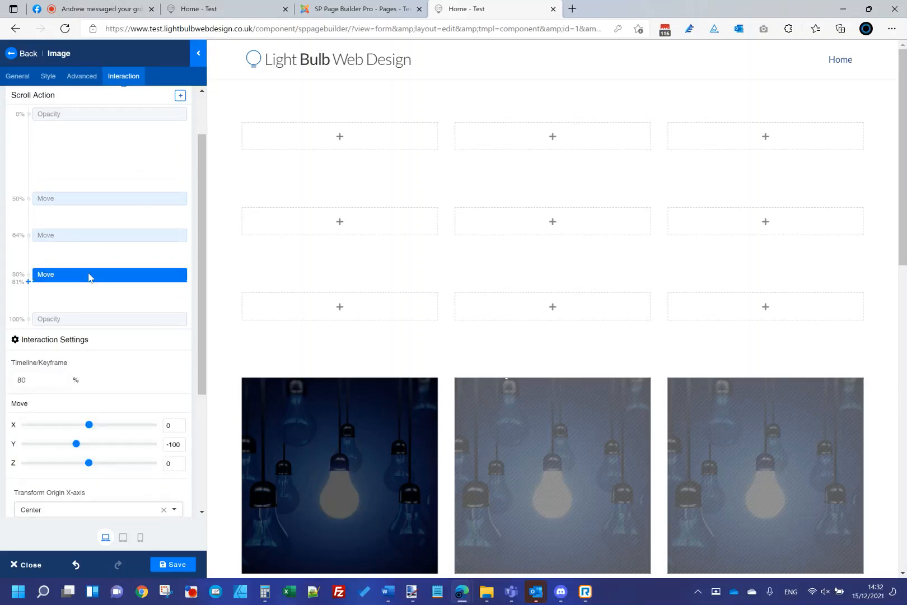
click(88, 237)
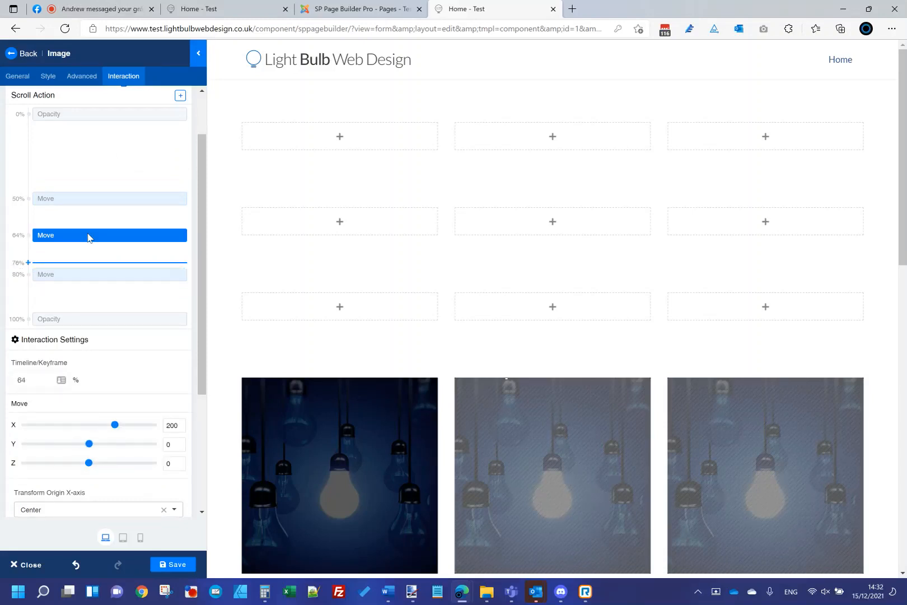
right_click(90, 237)
click(102, 249)
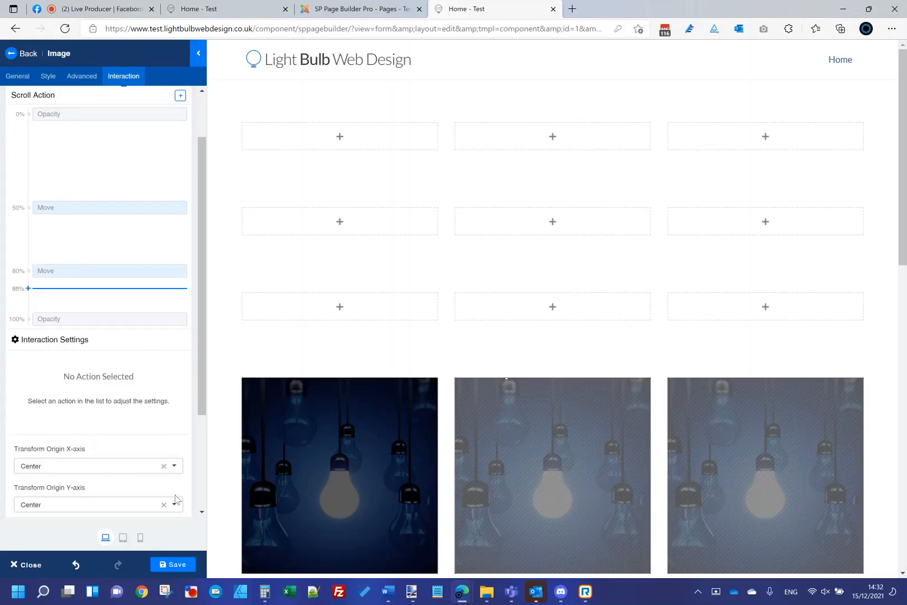
Shift the first image's 100% Opacity action to 40% on the scroll timeline, save the page, and reopen the live home page.
drag(89, 319, 89, 190)
click(172, 564)
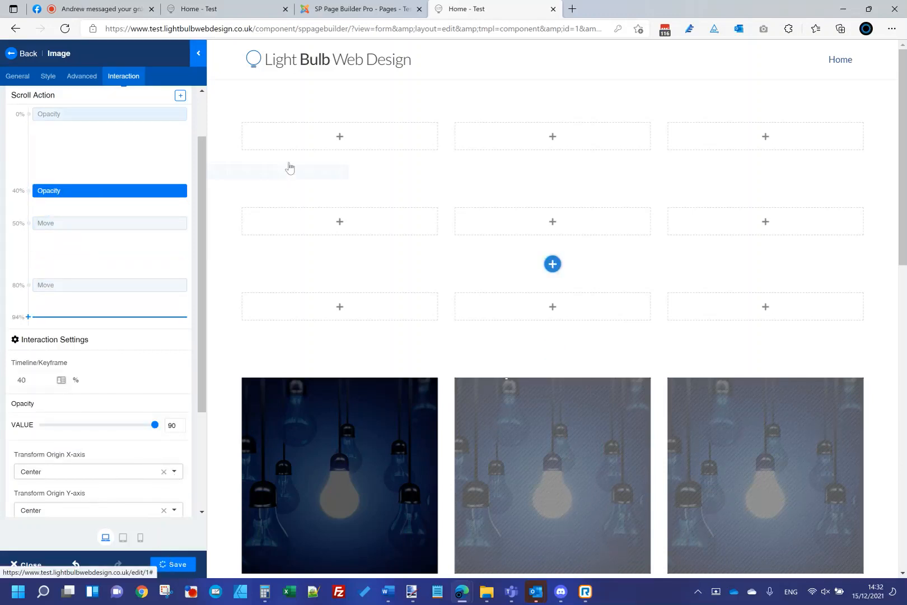
click(194, 9)
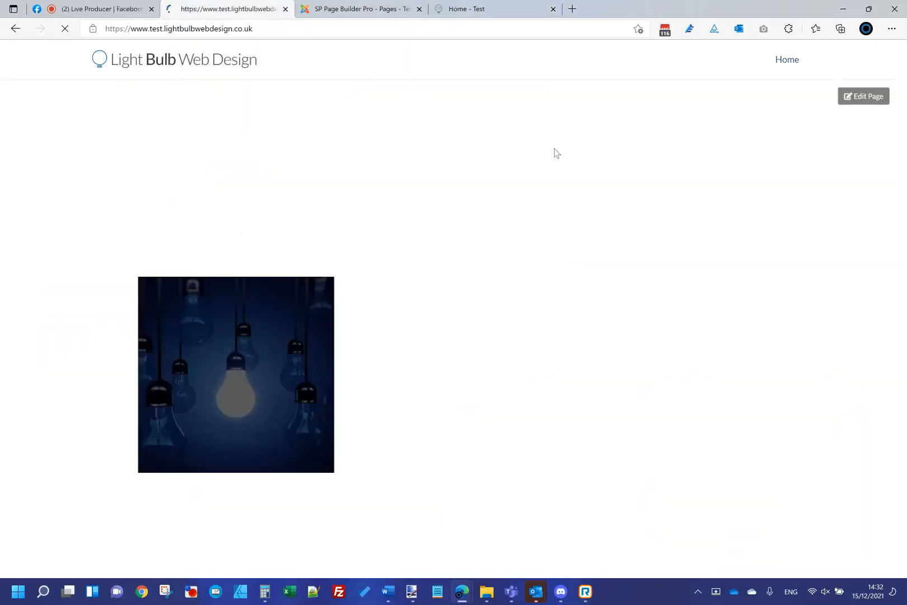
Return to the editor and delete the 0% and 40% Opacity actions from the first image's scroll timeline.
mouse_move(903, 67)
mouse_down()
mouse_move(905, 168)
mouse_move(902, 50)
mouse_up()
click(478, 9)
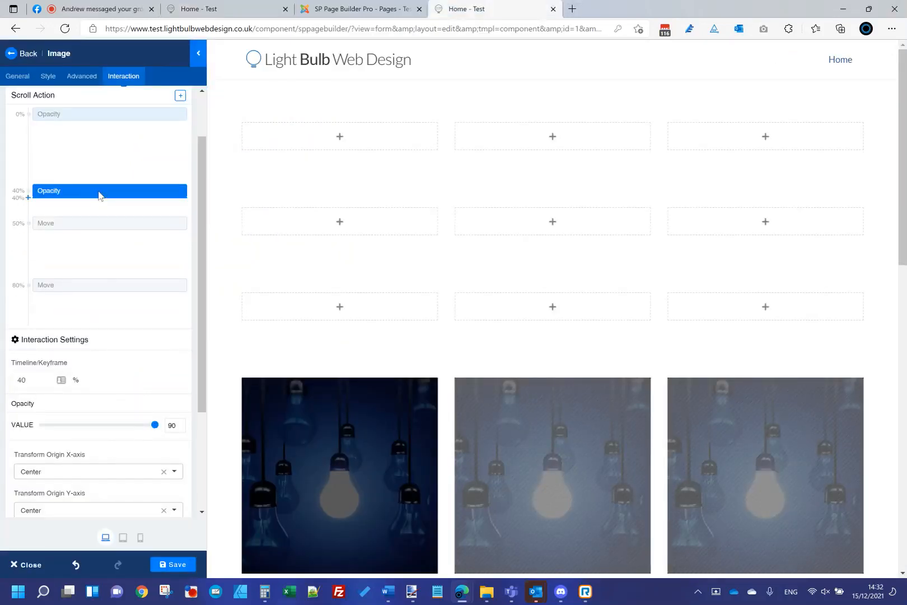
click(105, 117)
right_click(111, 118)
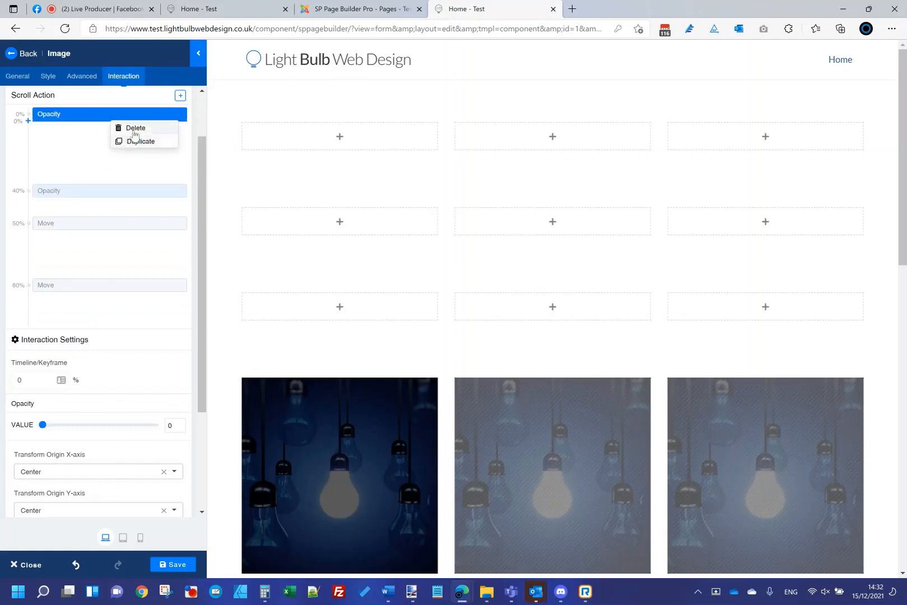
click(135, 129)
click(123, 185)
right_click(126, 187)
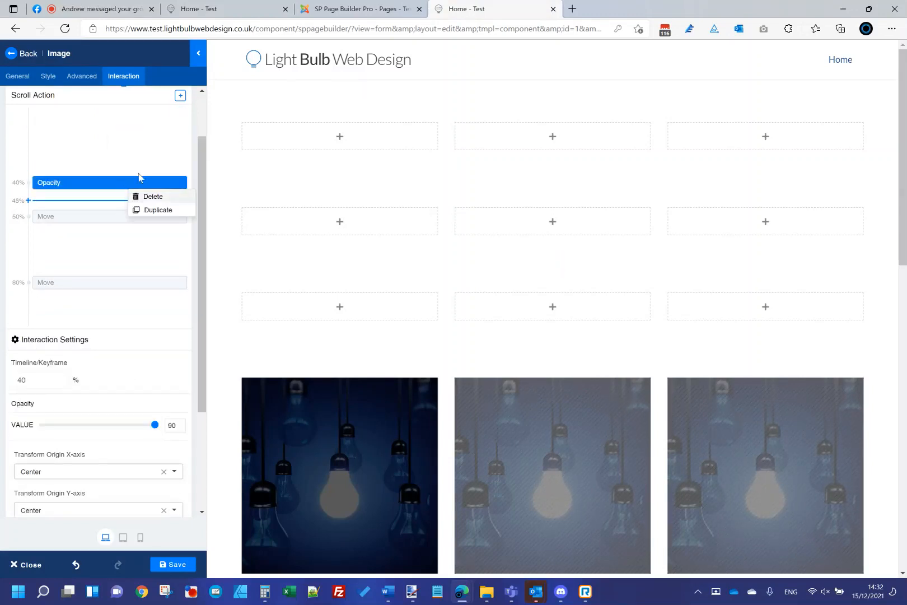
click(152, 196)
Add a Blur scroll action to the first image, set its 100% keyframe value to 100, and save the page.
click(102, 133)
click(77, 187)
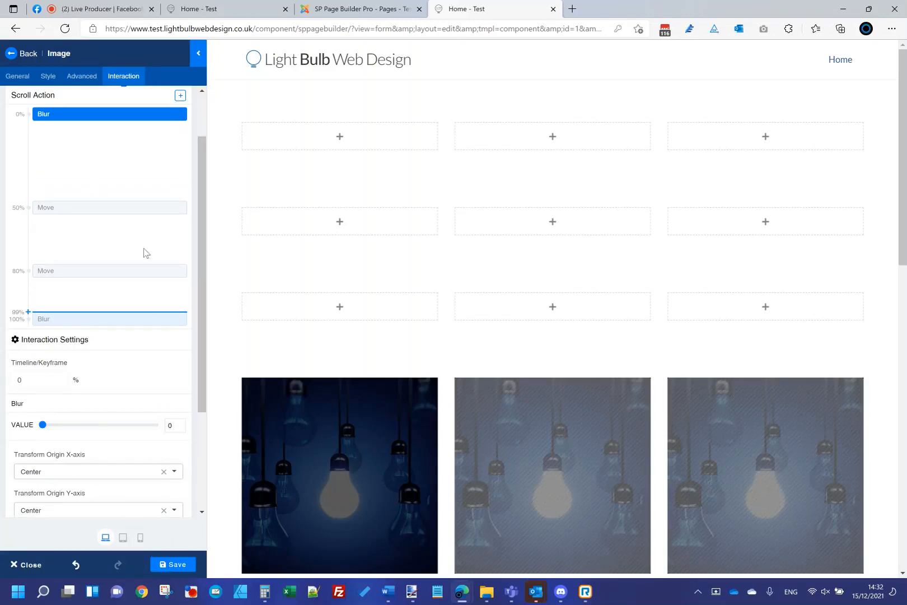
click(118, 319)
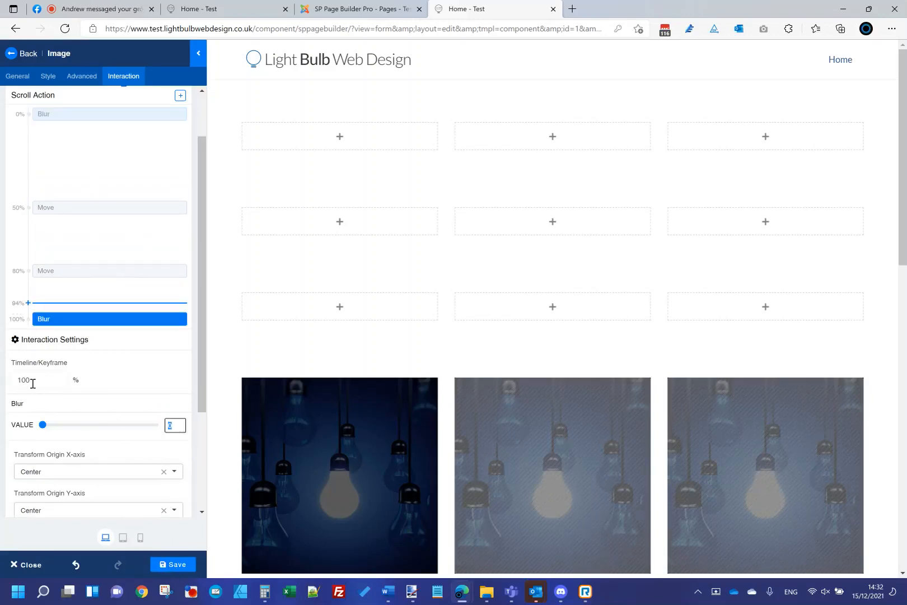
click(171, 564)
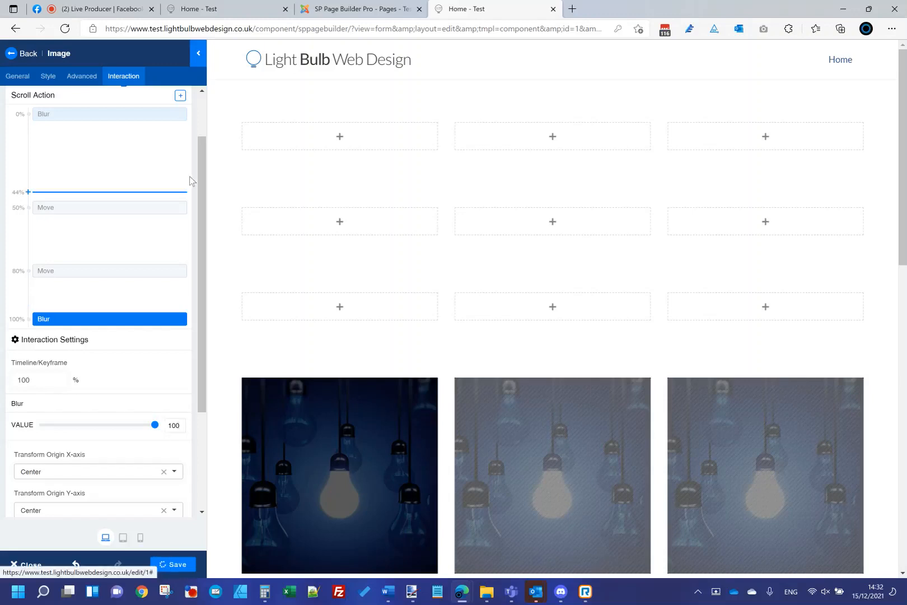
Examine the first image's blur effect on the live home page and return to the editor.
click(229, 9)
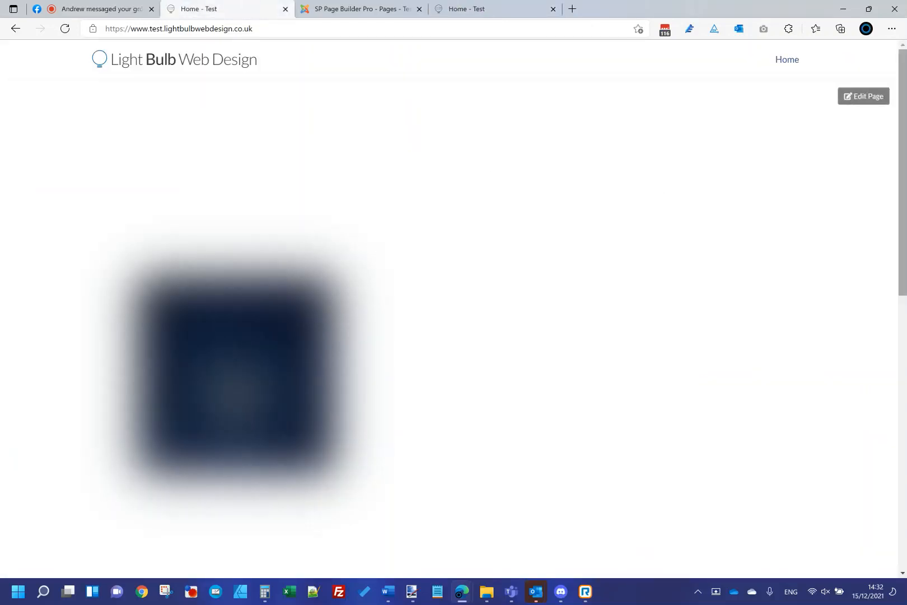
mouse_move(903, 91)
mouse_down()
mouse_move(904, 230)
mouse_move(903, 84)
mouse_up()
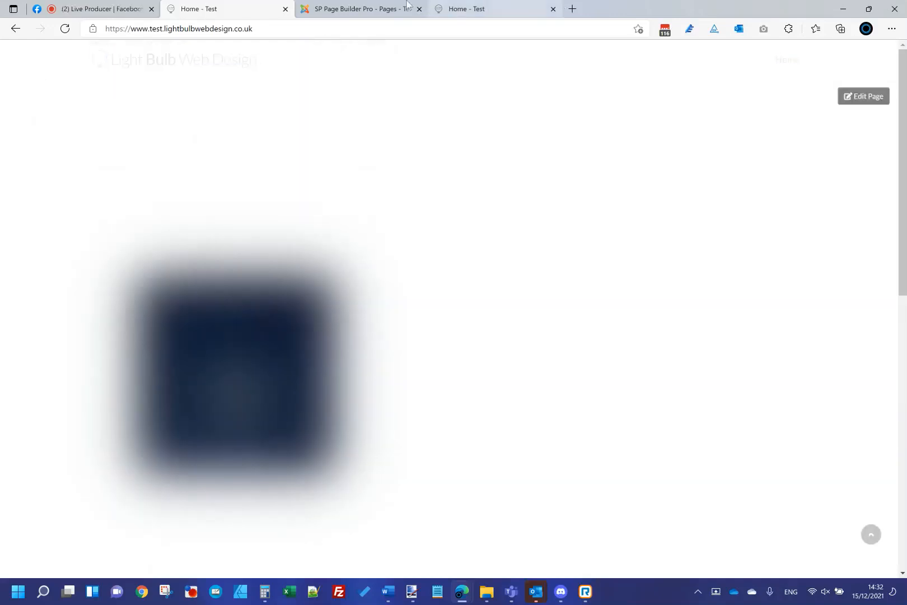
click(451, 10)
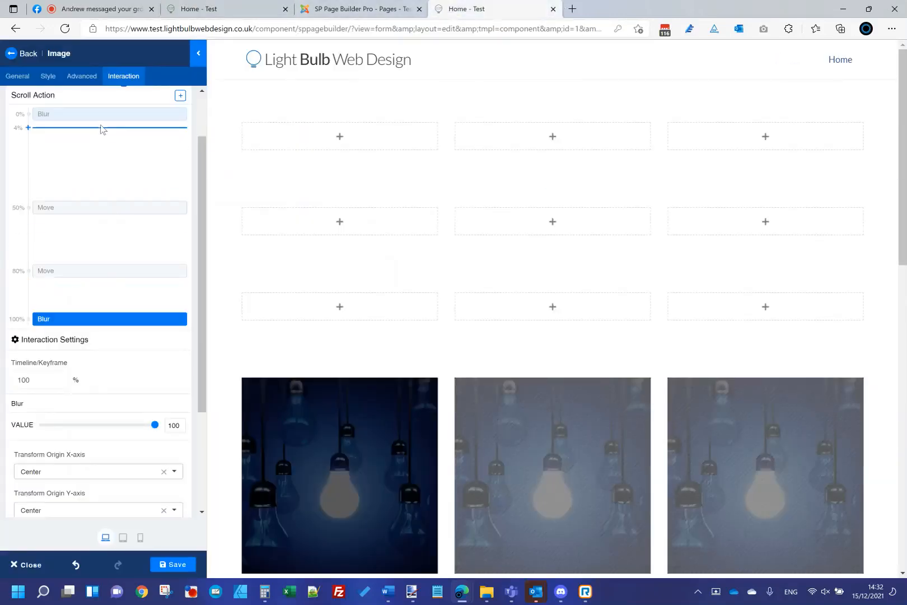
Reverse the first image's blur by setting its 0% keyframe to 100 and its 100% keyframe to 0, save, and check the live page.
click(104, 115)
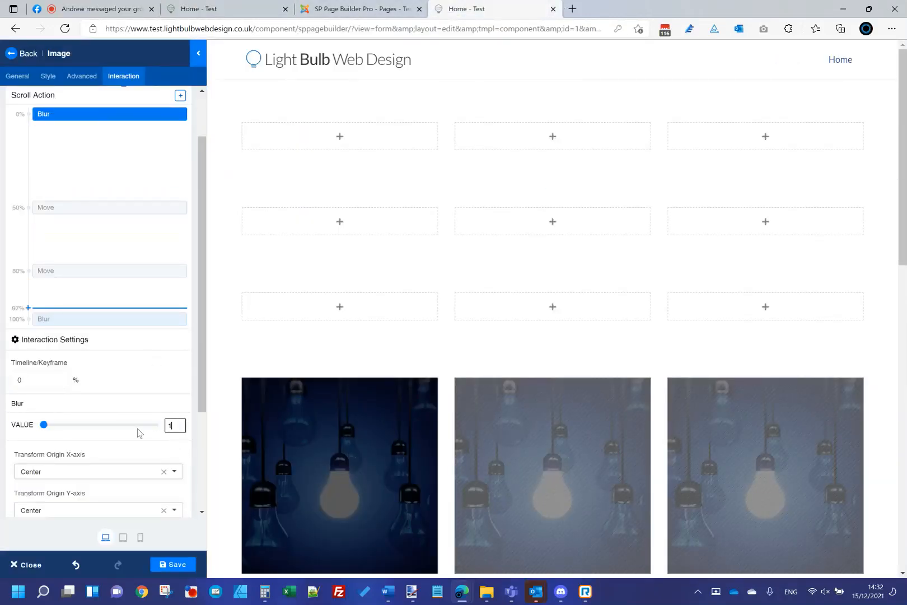
click(135, 320)
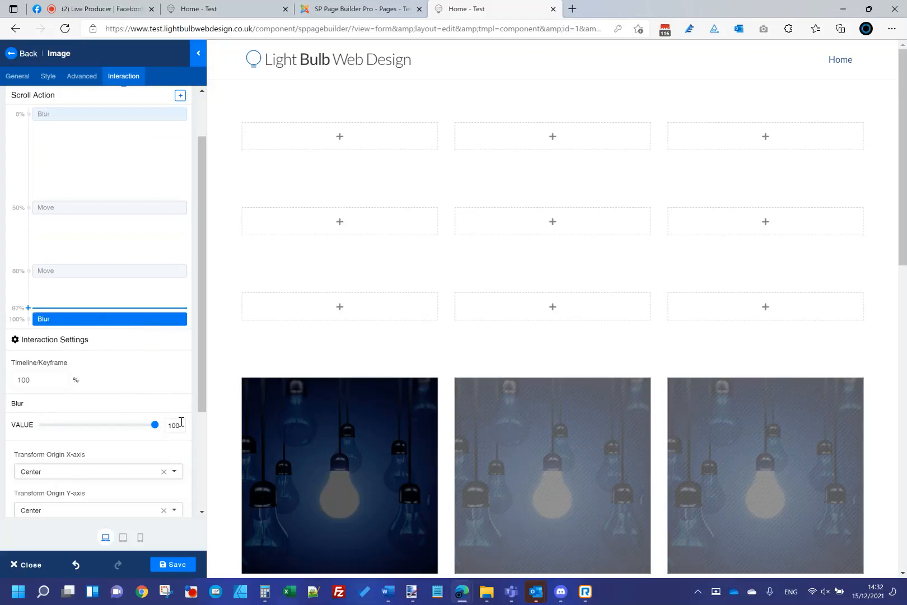
click(163, 564)
key(ctrl+2)
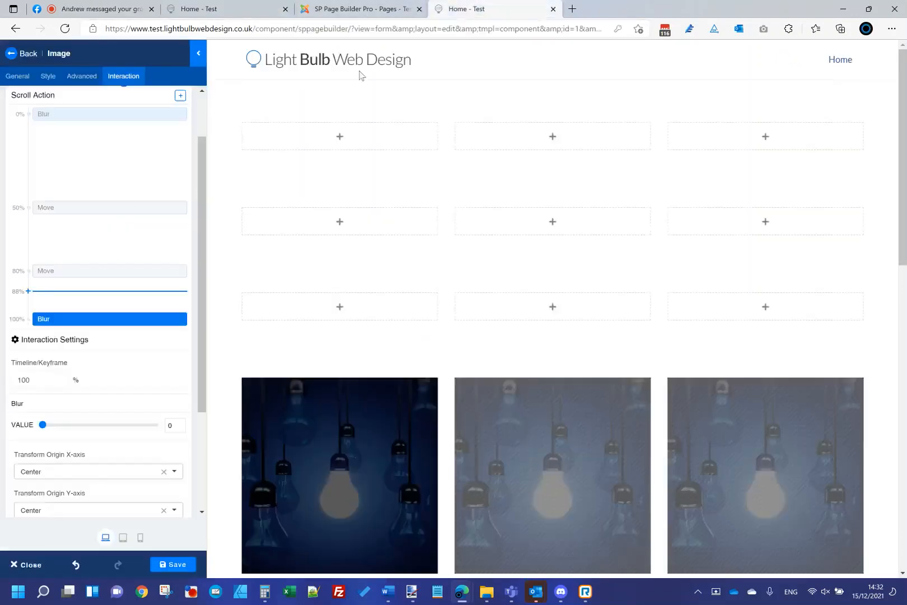
click(471, 9)
Shift the first image's 0% Blur action to 58% on the timeline, save the page, and check the reloaded live home page.
drag(150, 118, 158, 227)
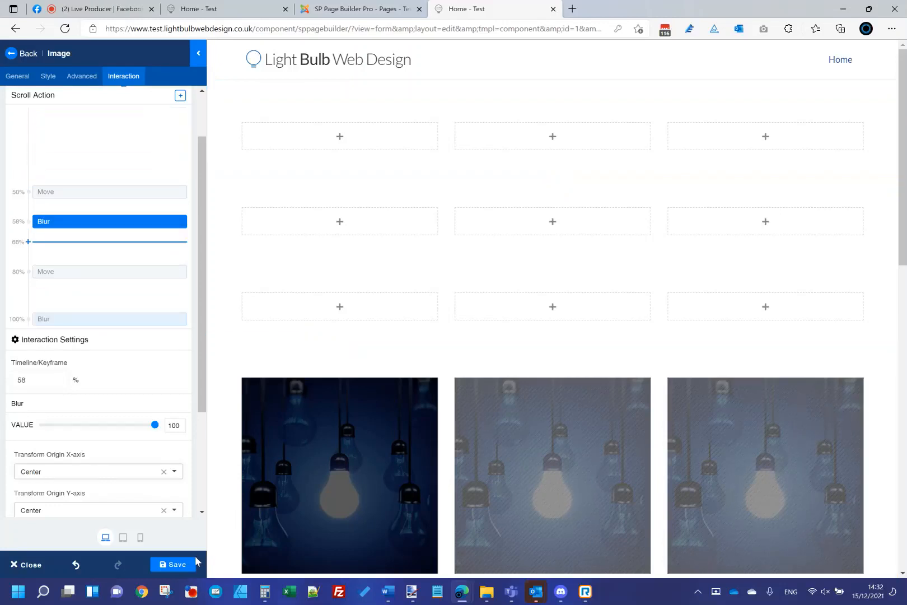
click(179, 564)
click(249, 9)
click(249, 28)
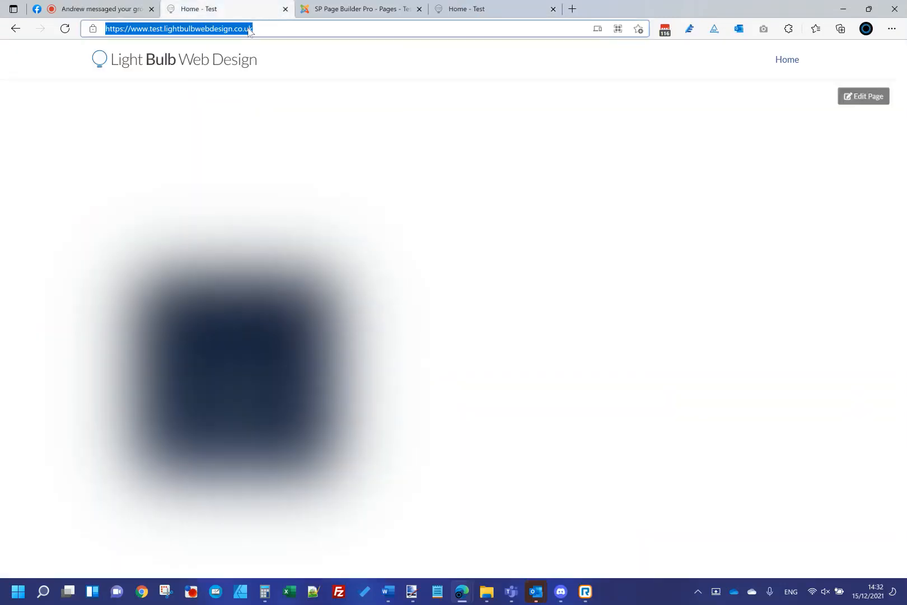
key(Return)
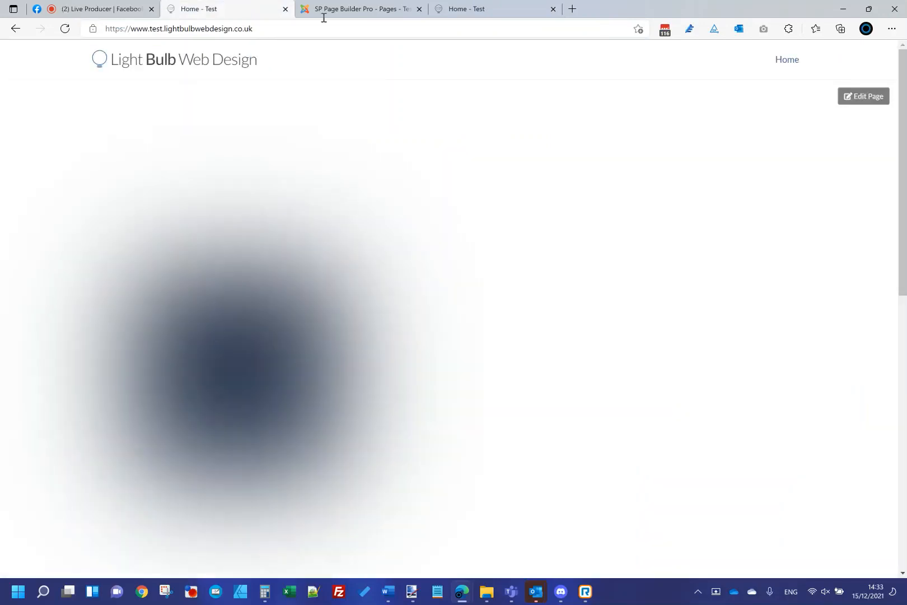
click(501, 8)
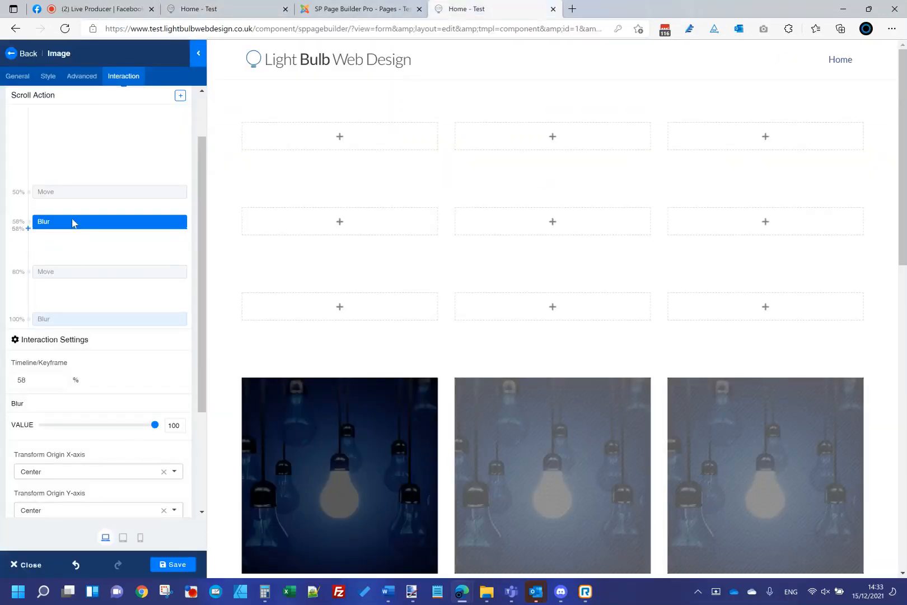
Shift the 58% Blur action to 70% with value 0, set the 100% Blur value to 100, and save the page.
drag(76, 222, 75, 246)
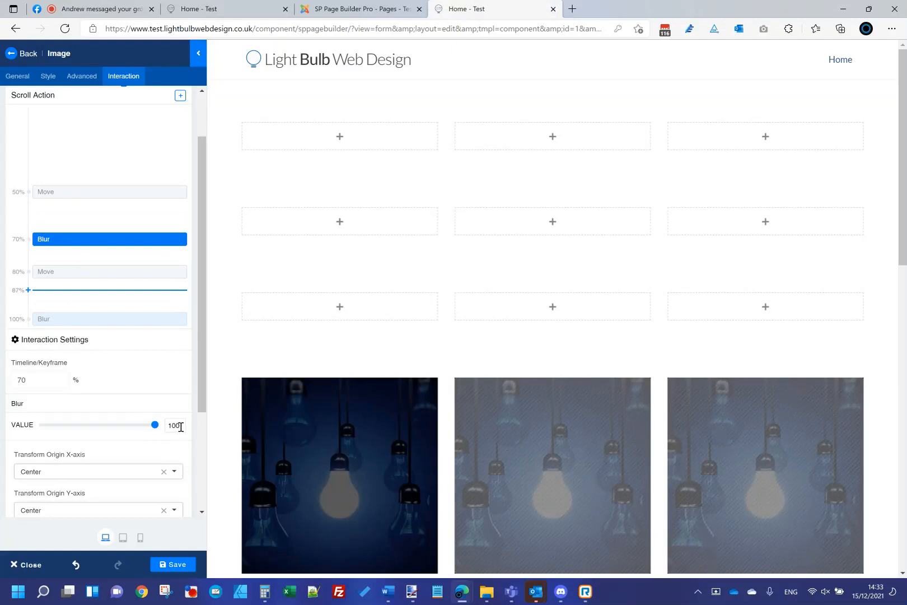
click(167, 563)
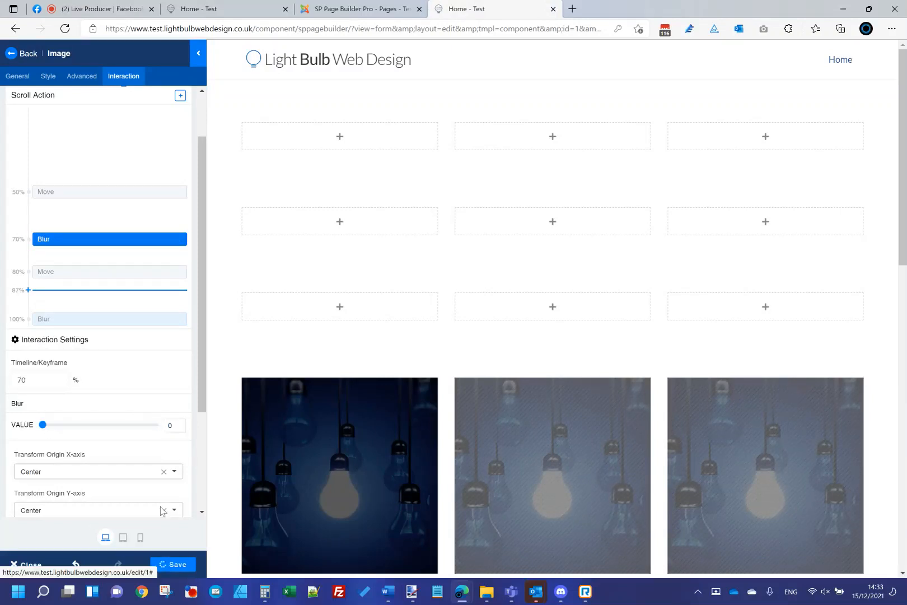
click(126, 318)
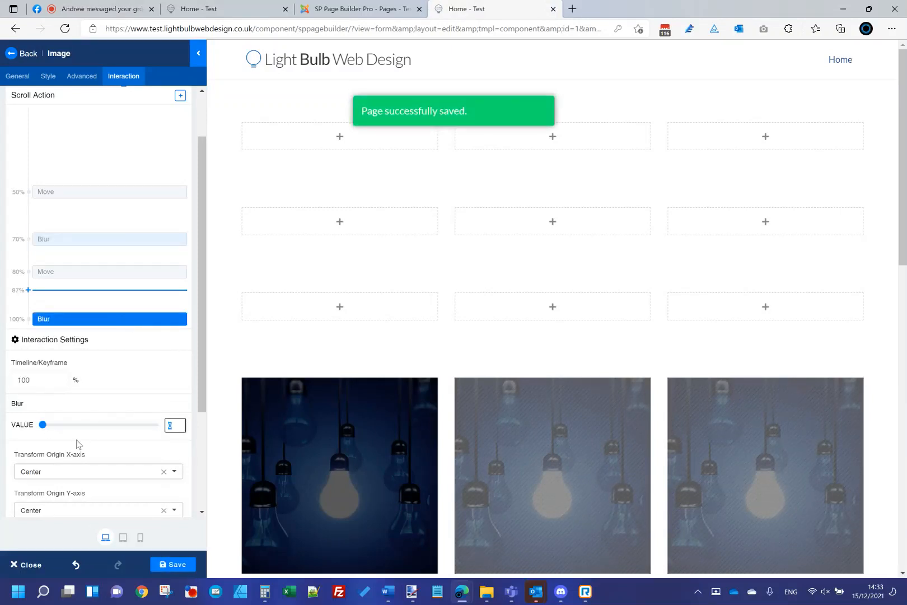
text(100)
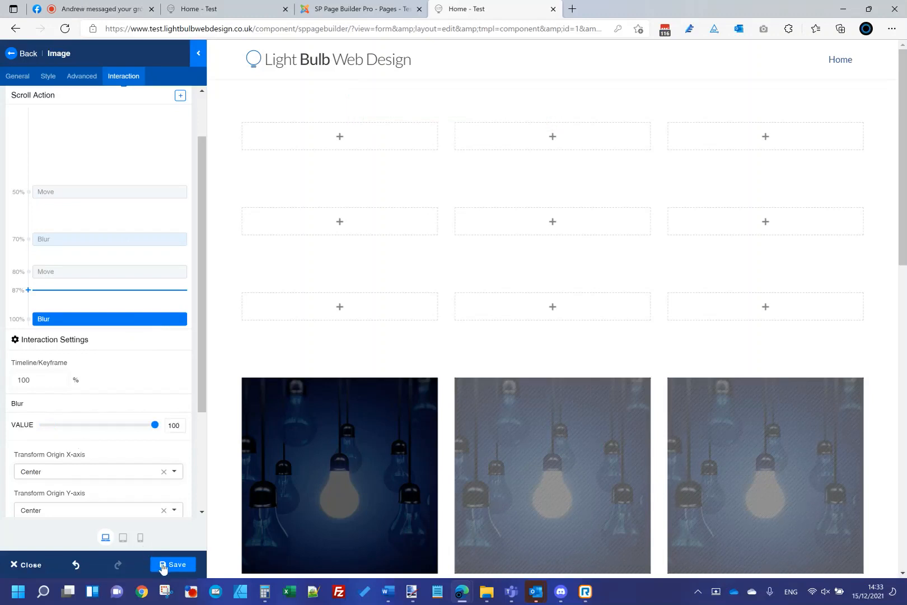
click(168, 563)
Examine how the first image blurs while scrolling the live home page, and return to the editor.
click(249, 8)
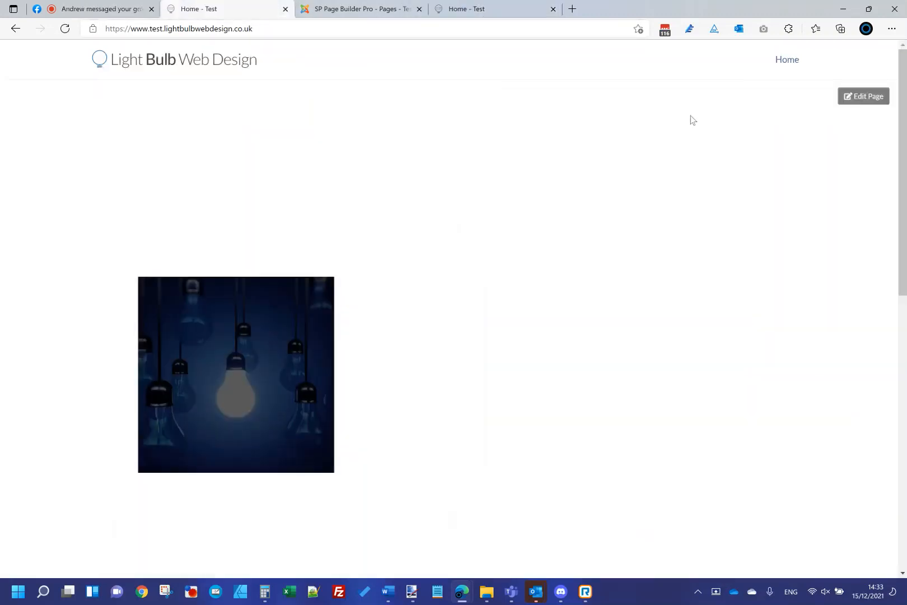
scroll(900, 79, down, 3)
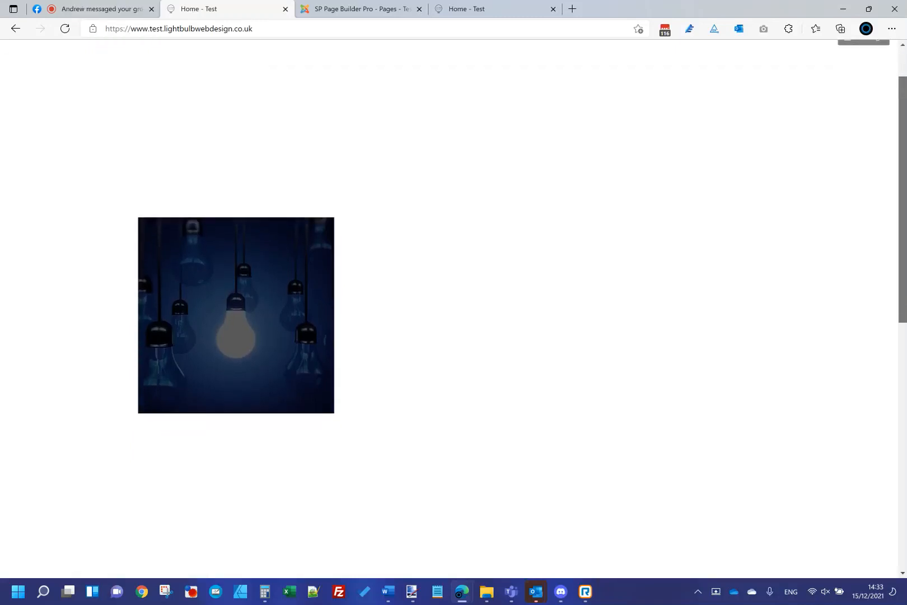
scroll(902, 204, down, 4)
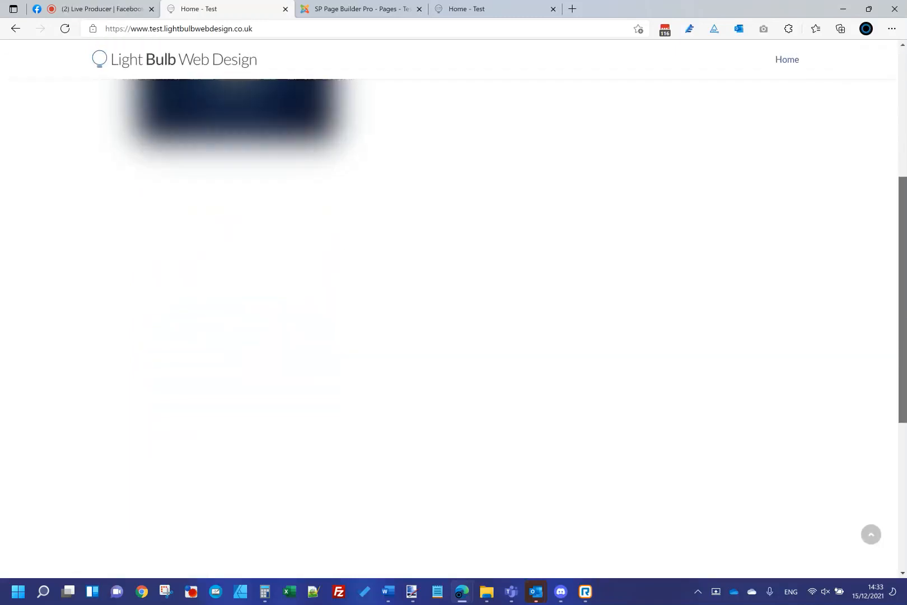
drag(899, 203, 896, 56)
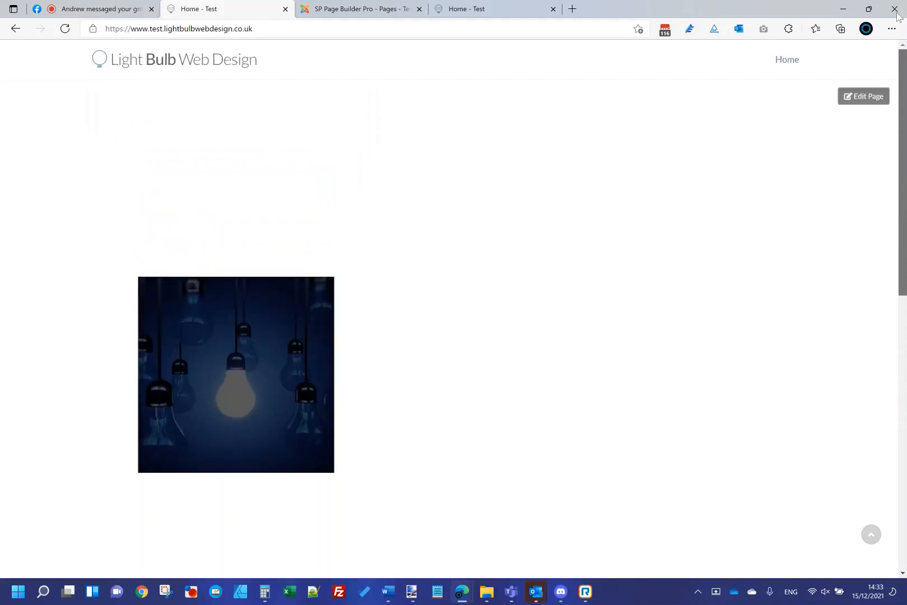
scroll(453, 308, down, 5)
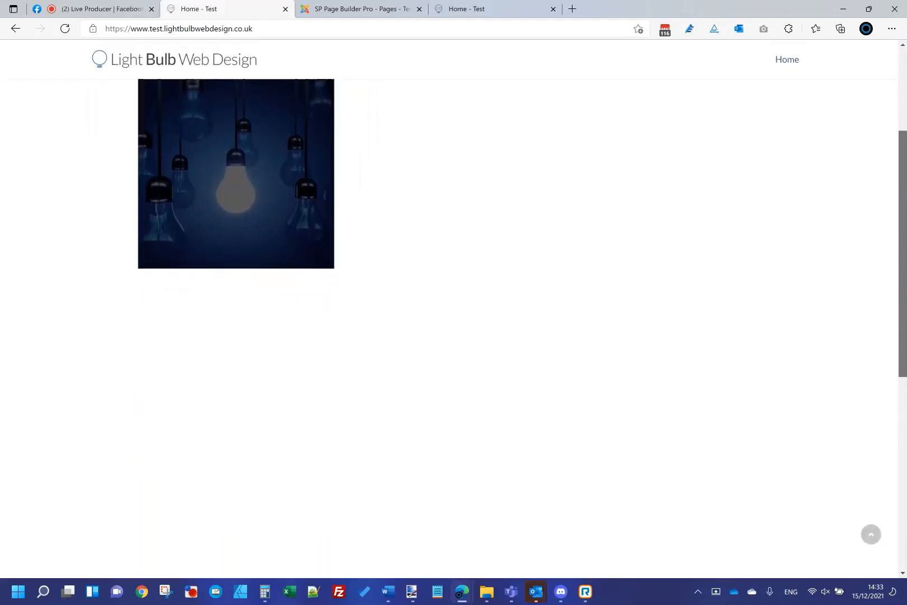
drag(903, 162, 903, 5)
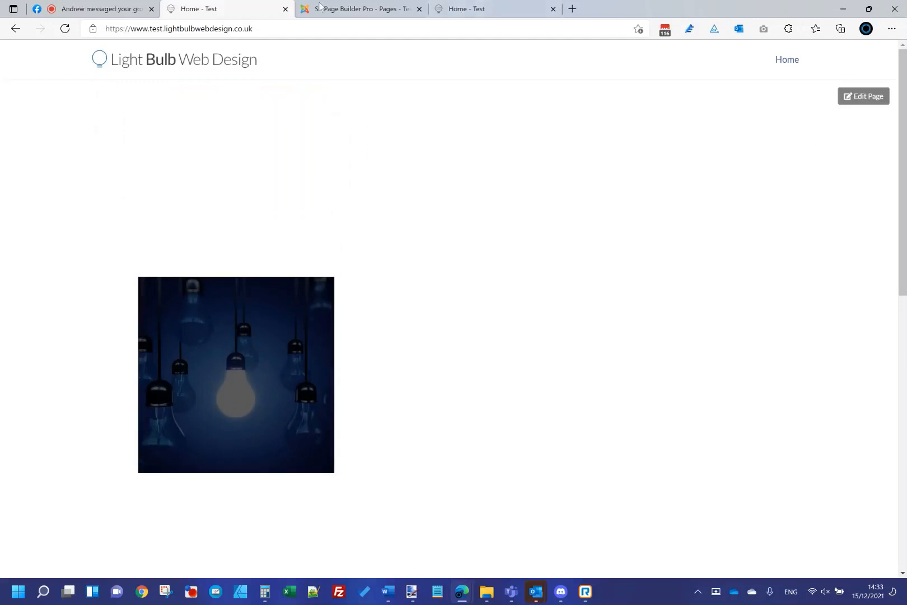
click(444, 12)
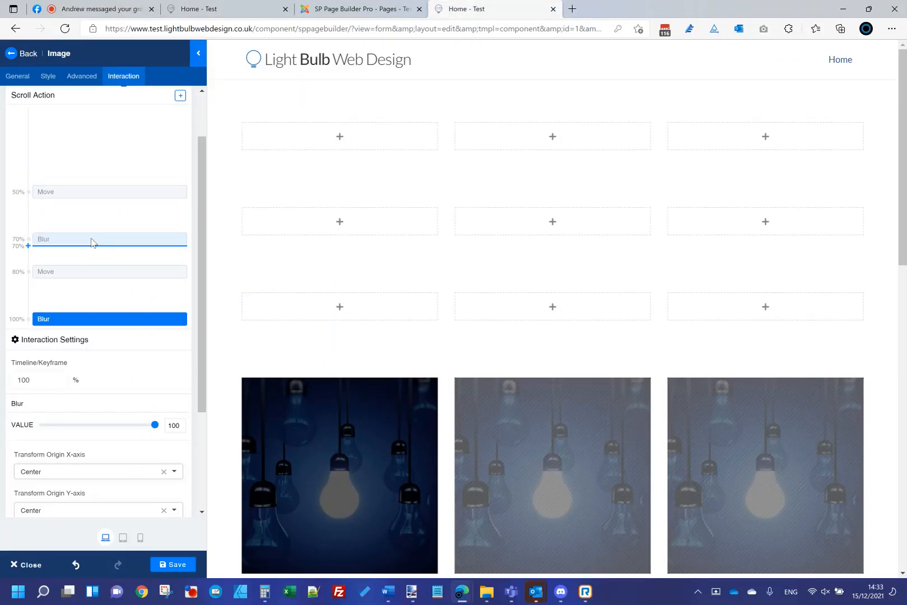
Shift the first image's 70% Blur action to 1% on the timeline, save the page, and check the live home page.
drag(102, 147, 107, 109)
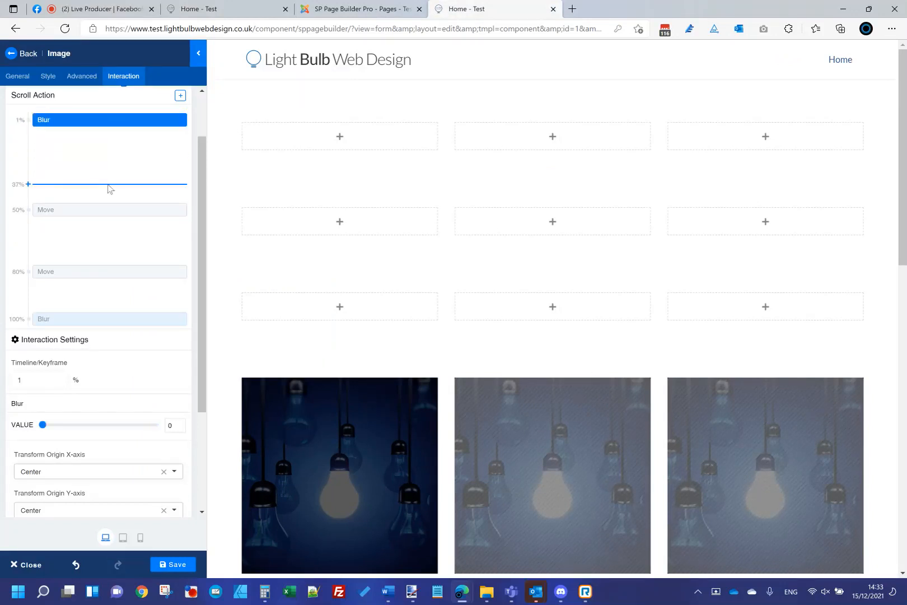
scroll(108, 192, up, 2)
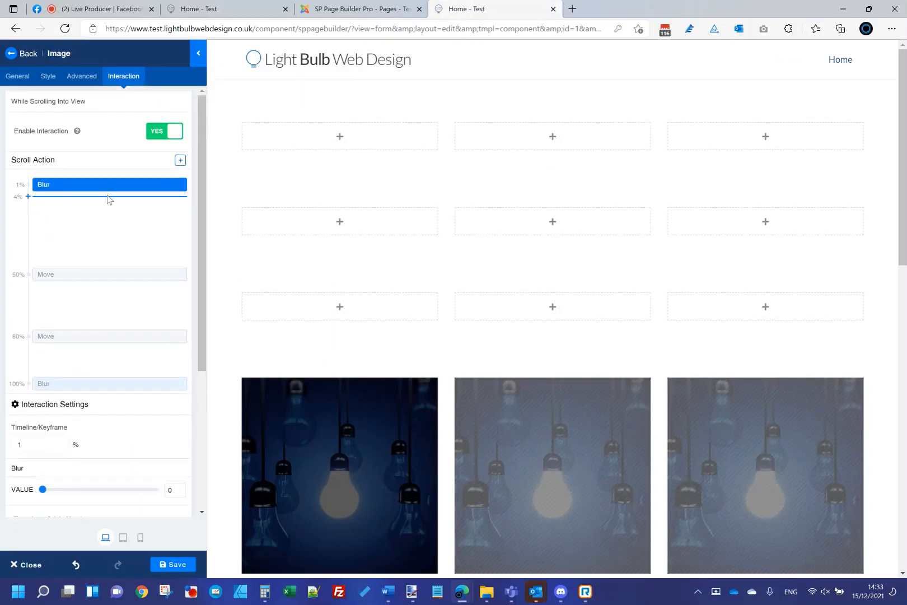
click(180, 569)
click(248, 9)
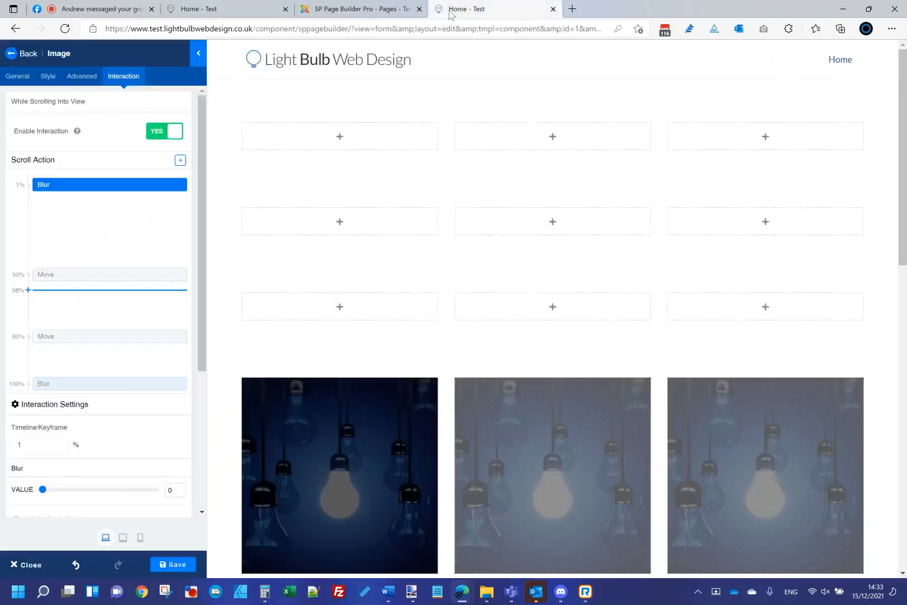
click(492, 9)
Shift the first image's 1% Blur action to 60% on the timeline, save the page, and reload the live home page.
drag(80, 186, 81, 302)
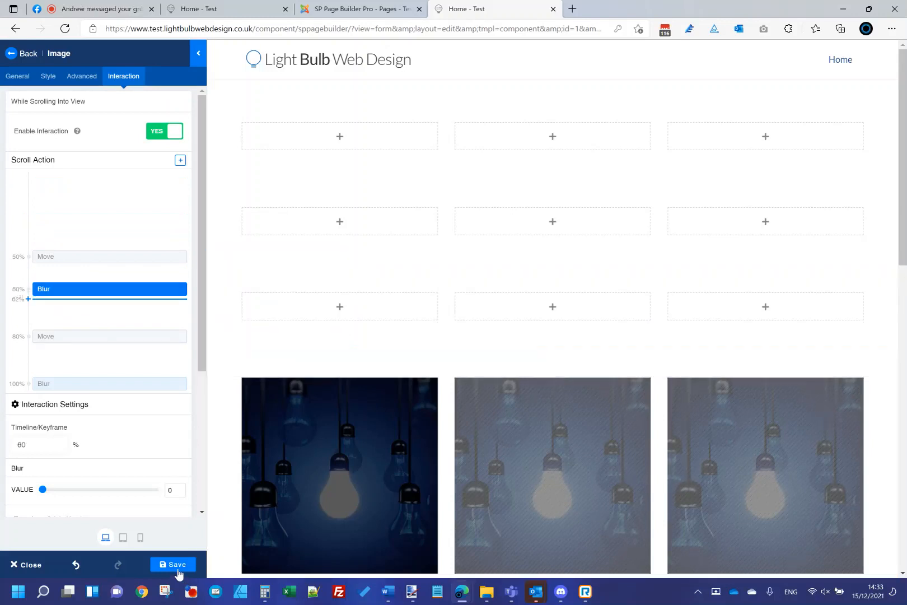
click(176, 564)
click(216, 9)
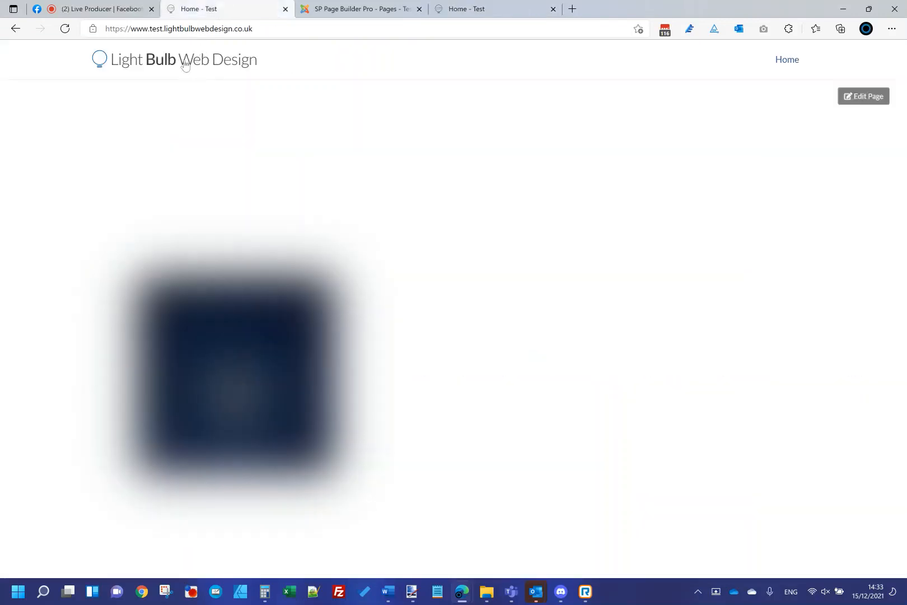
click(253, 67)
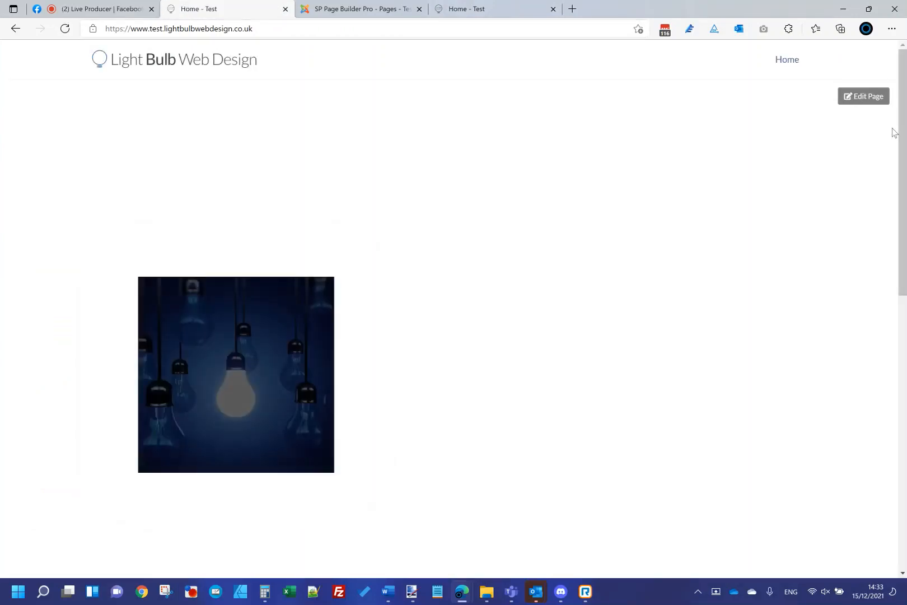